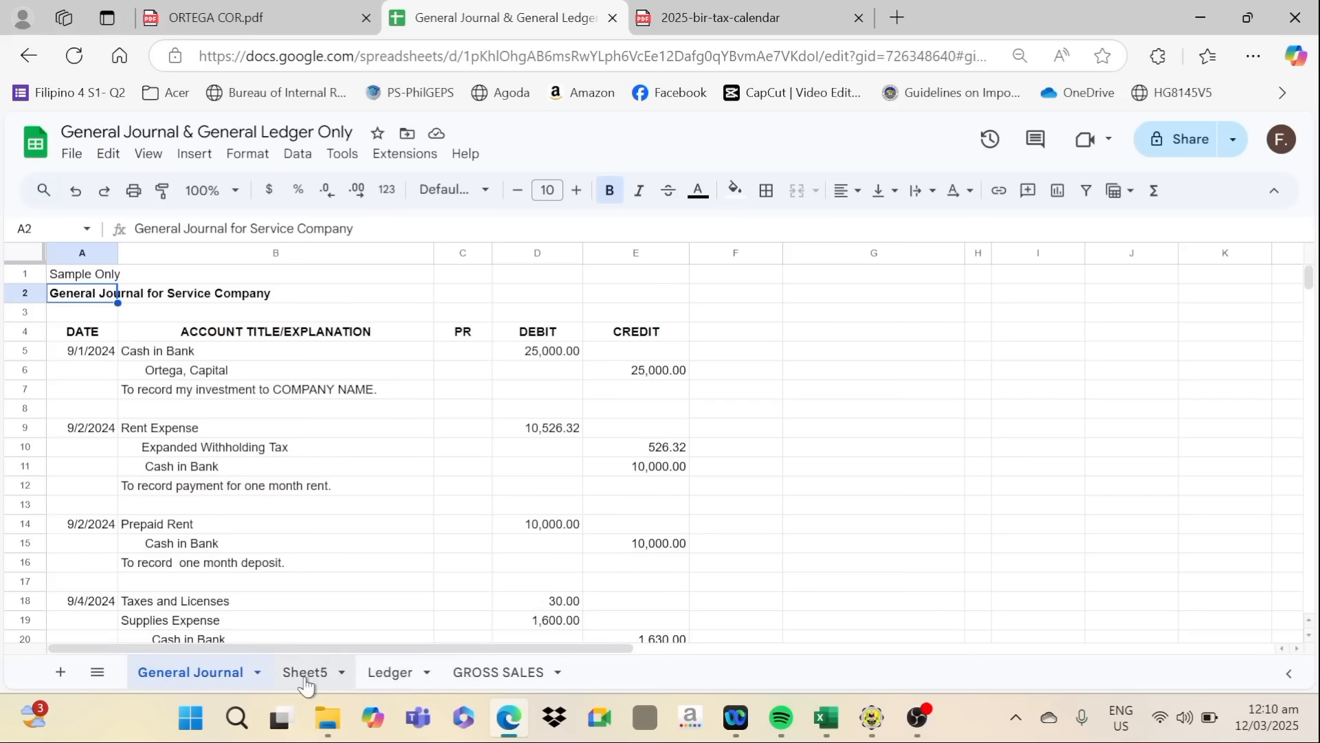
# Look at the Ledger sheet, return to the General Journal sheet and select the Expanded Withholding Tax line
pyautogui.click(383, 683)
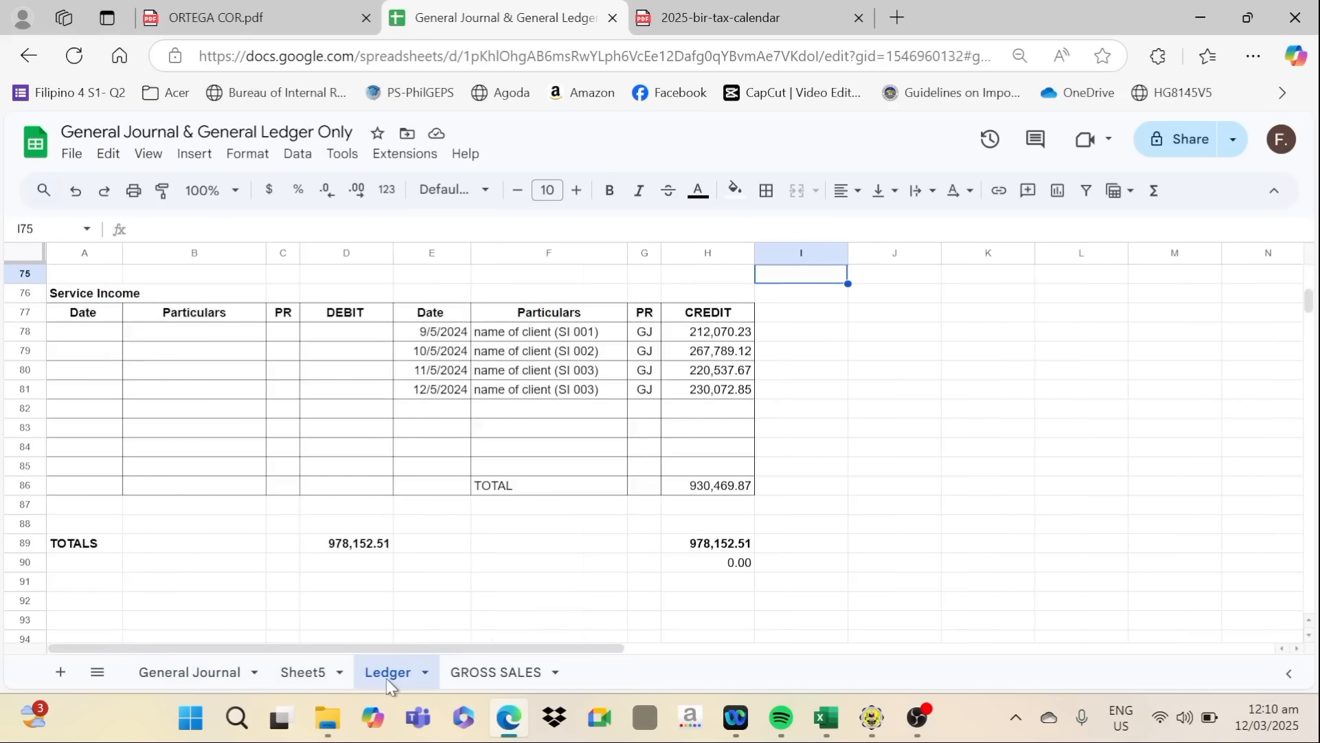
pyautogui.click(209, 674)
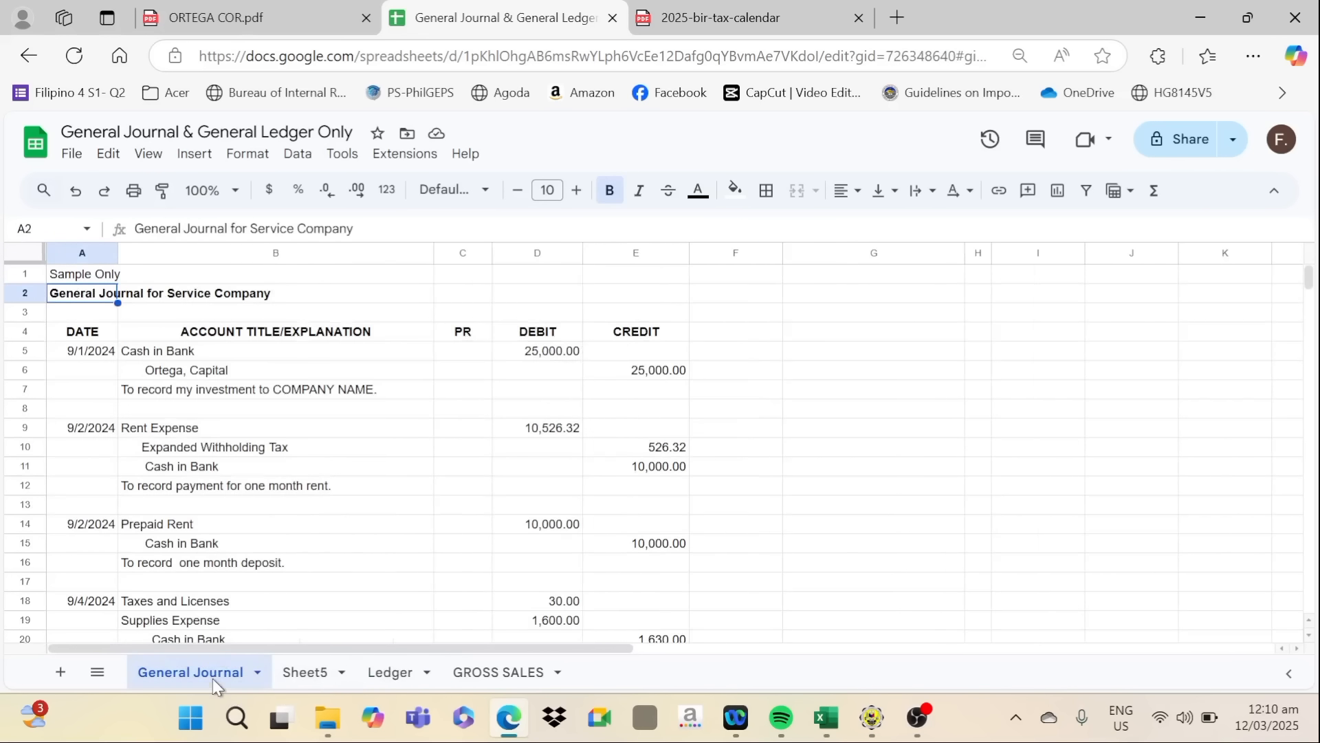
pyautogui.click(340, 449)
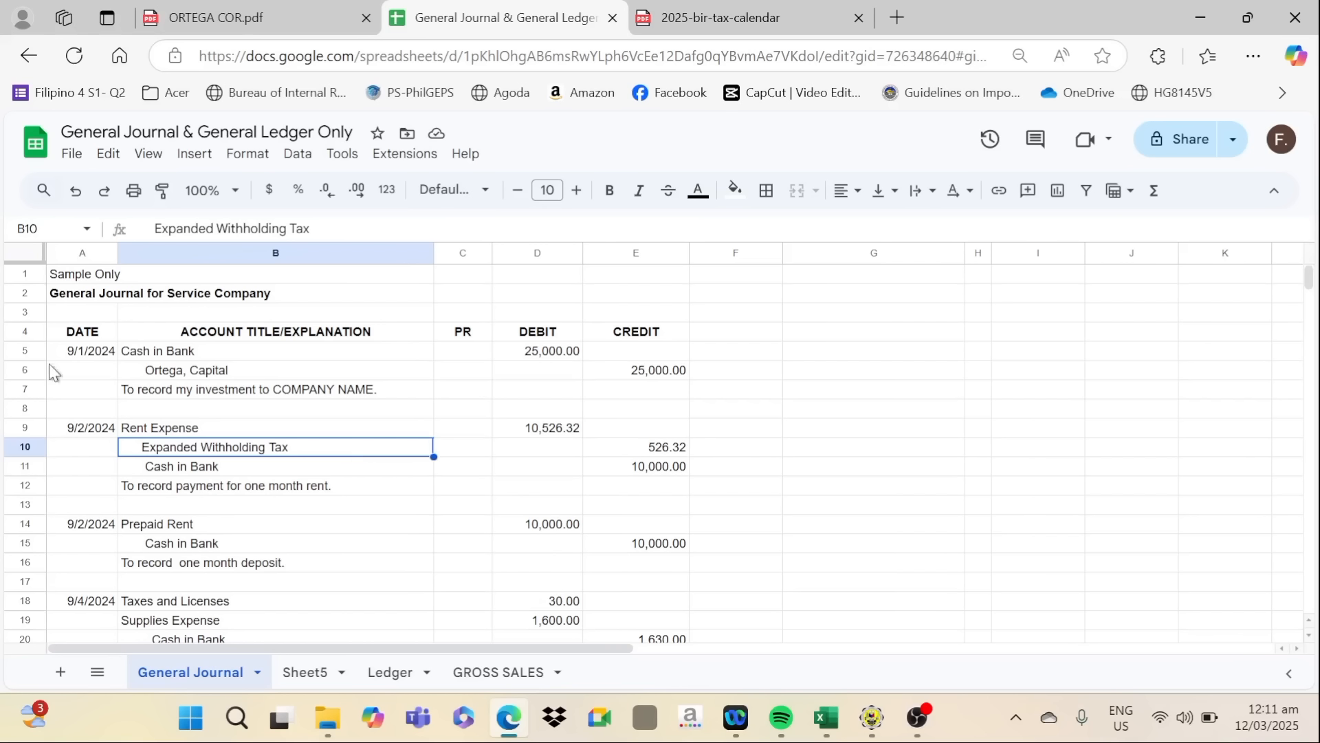
# Check the file formats available for downloading the spreadsheet, without downloading it
pyautogui.click(74, 154)
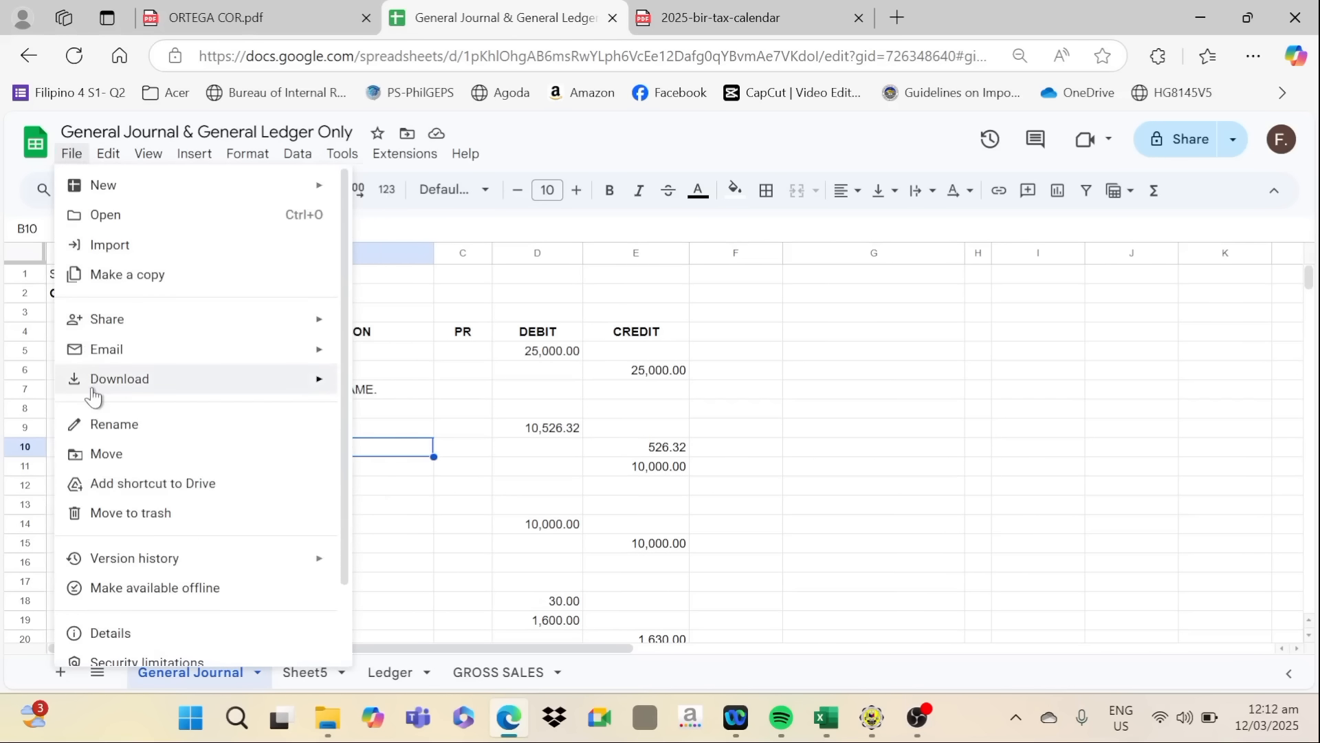
pyautogui.moveTo(94, 397)
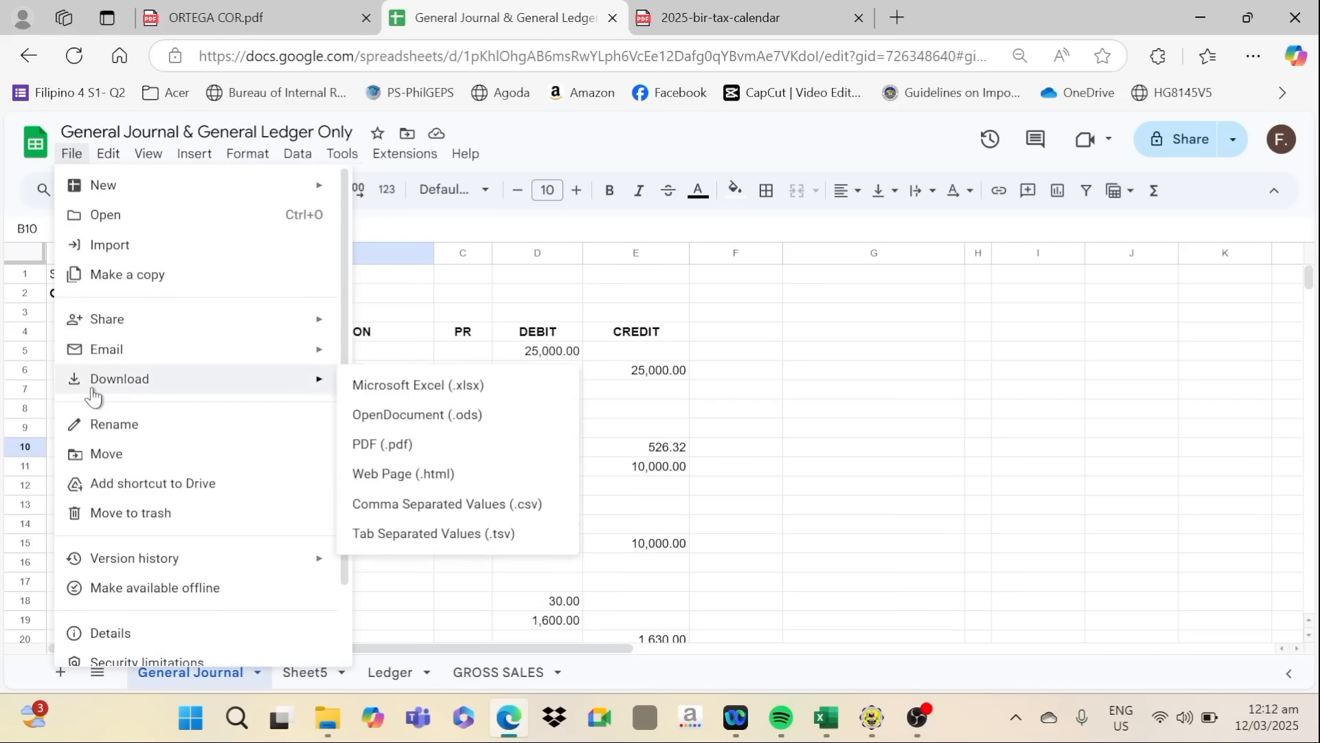
pyautogui.click(832, 429)
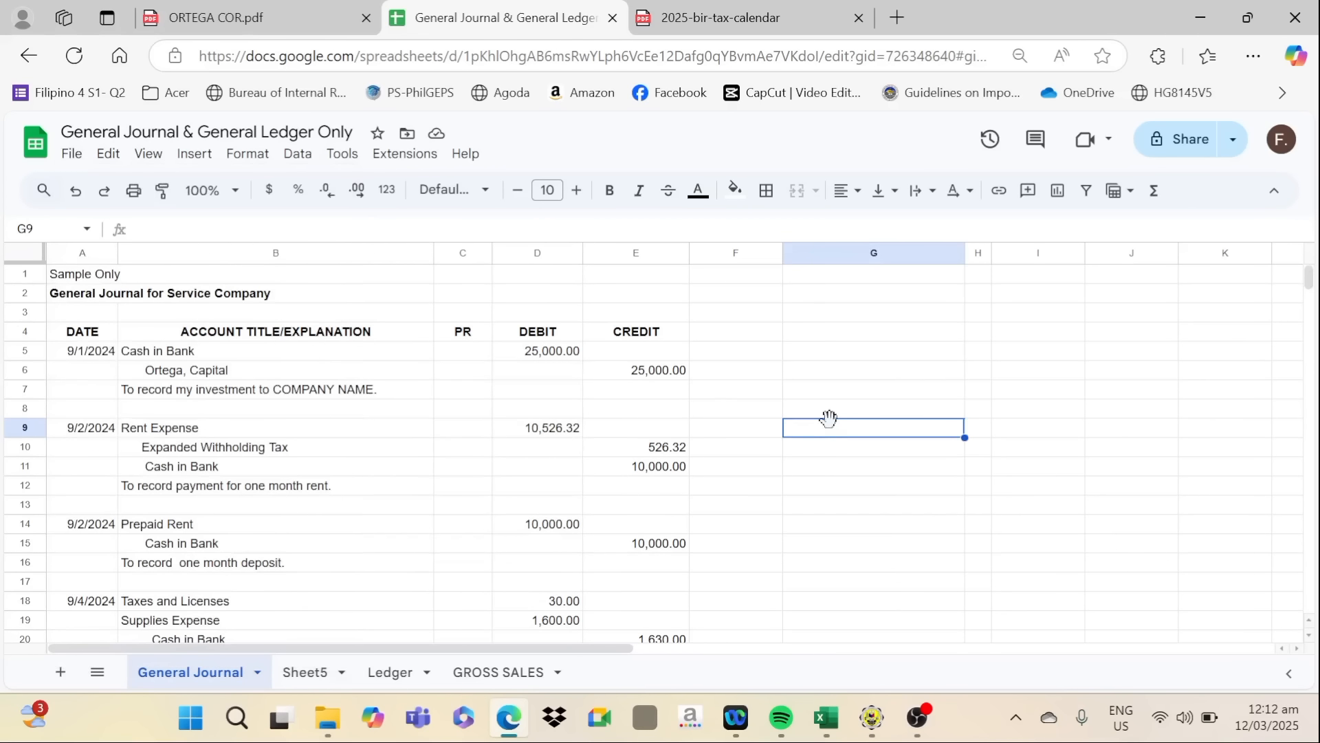
# Review the 9/1/2024 owner investment entry and the 9/2/2024 Rent Expense entry, including the rent debit formula and Cash in Bank credit
pyautogui.click(148, 354)
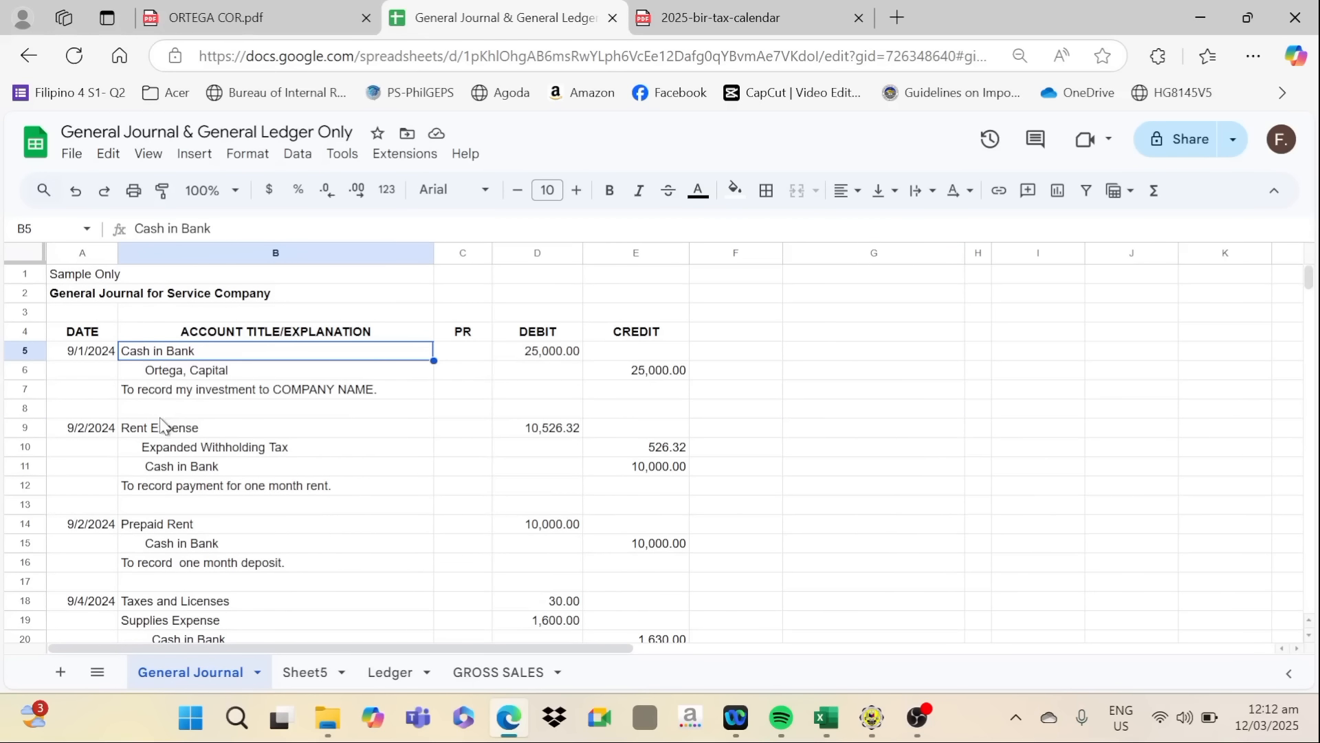
pyautogui.click(198, 379)
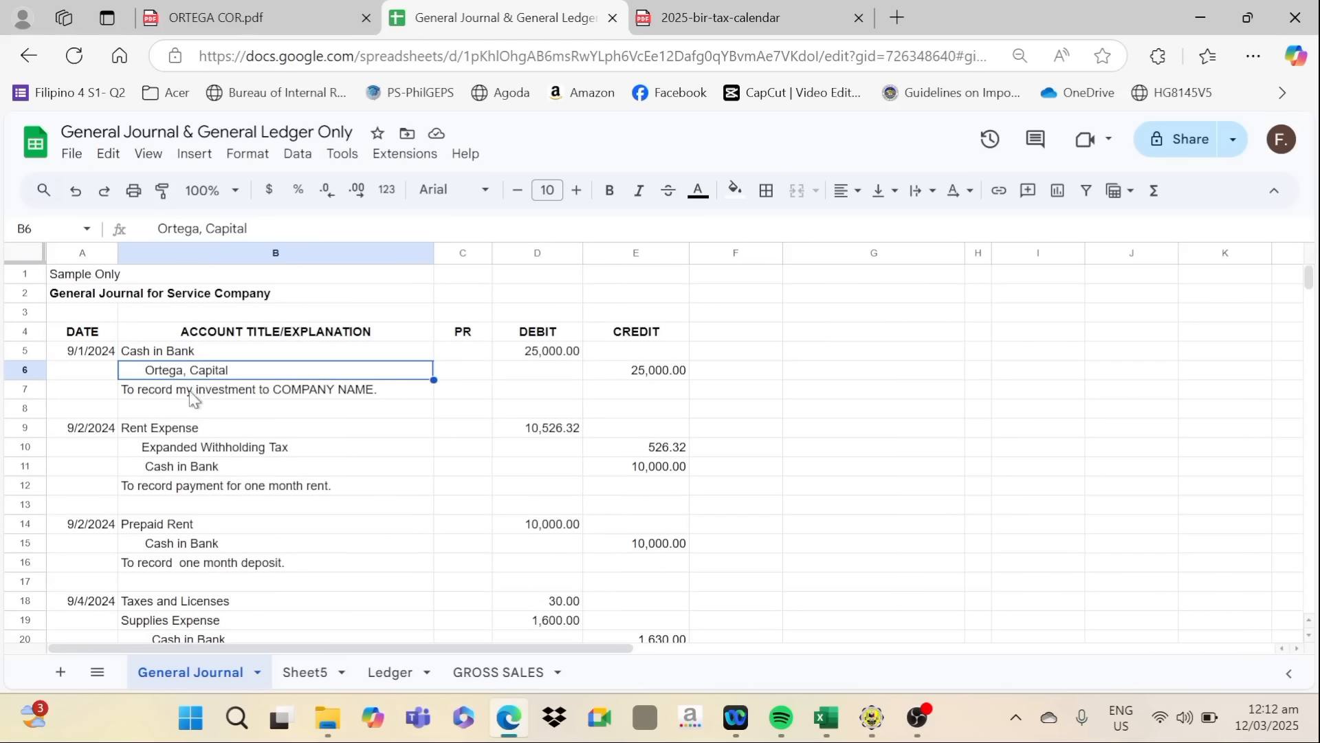
pyautogui.click(153, 432)
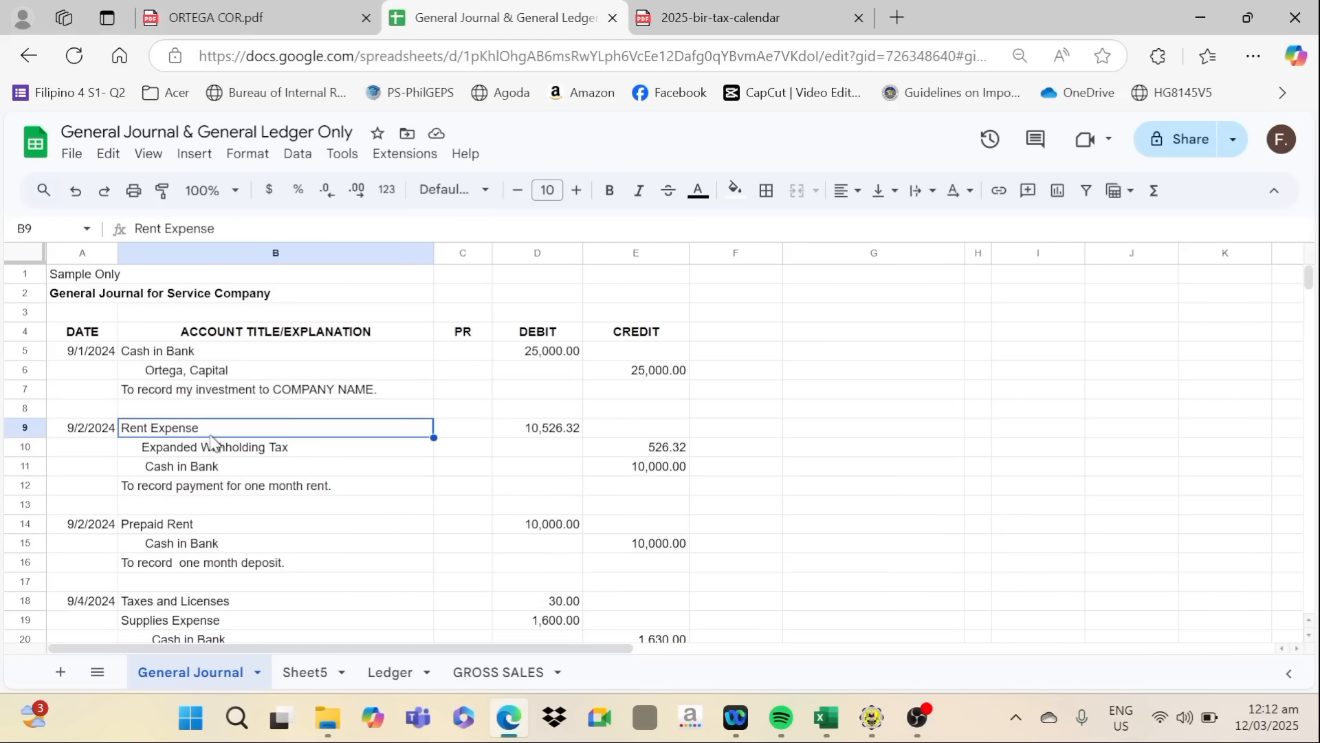
pyautogui.click(550, 438)
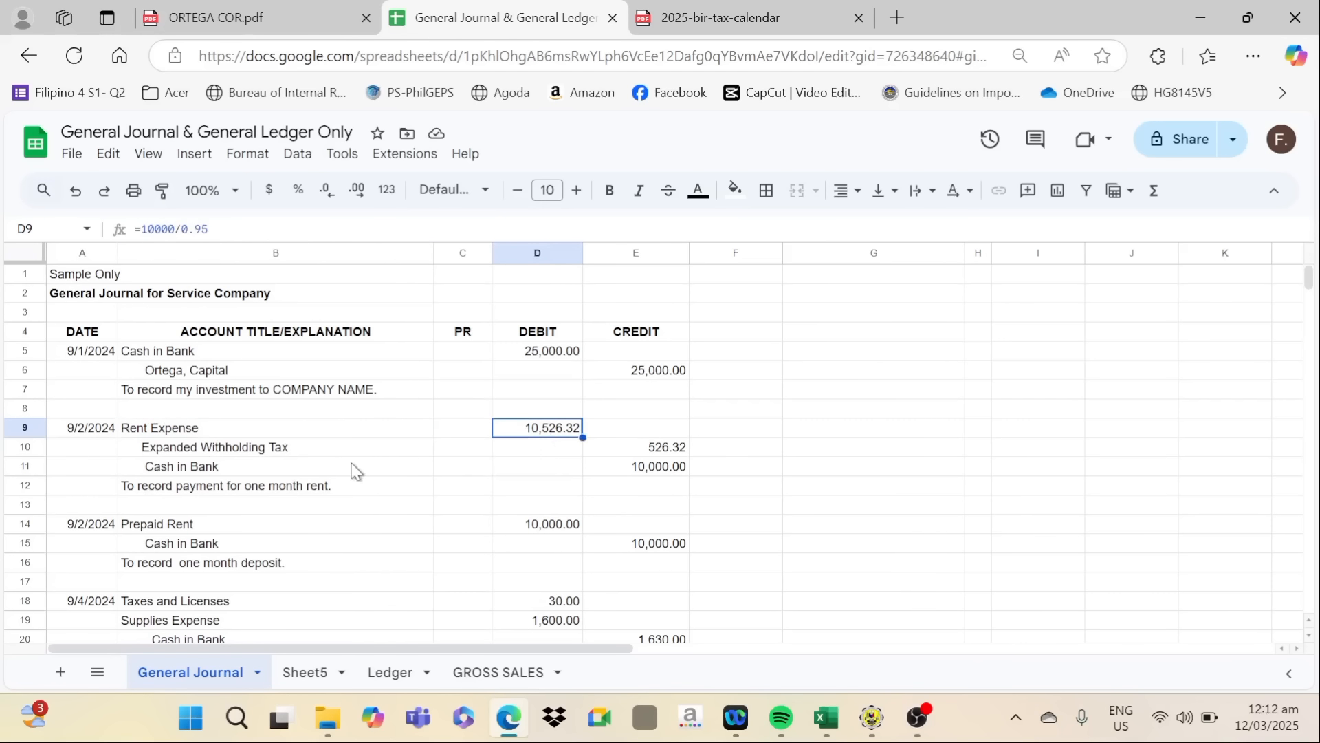
pyautogui.click(665, 472)
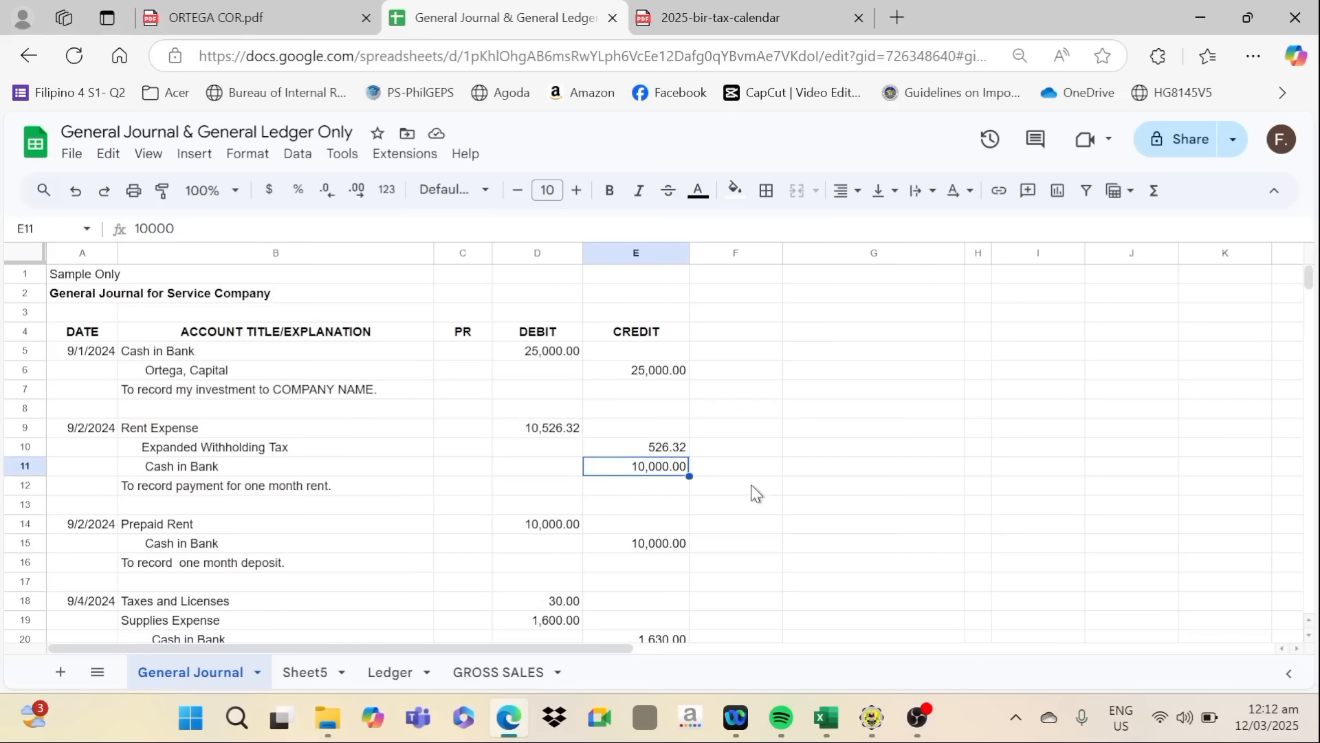
pyautogui.click(529, 433)
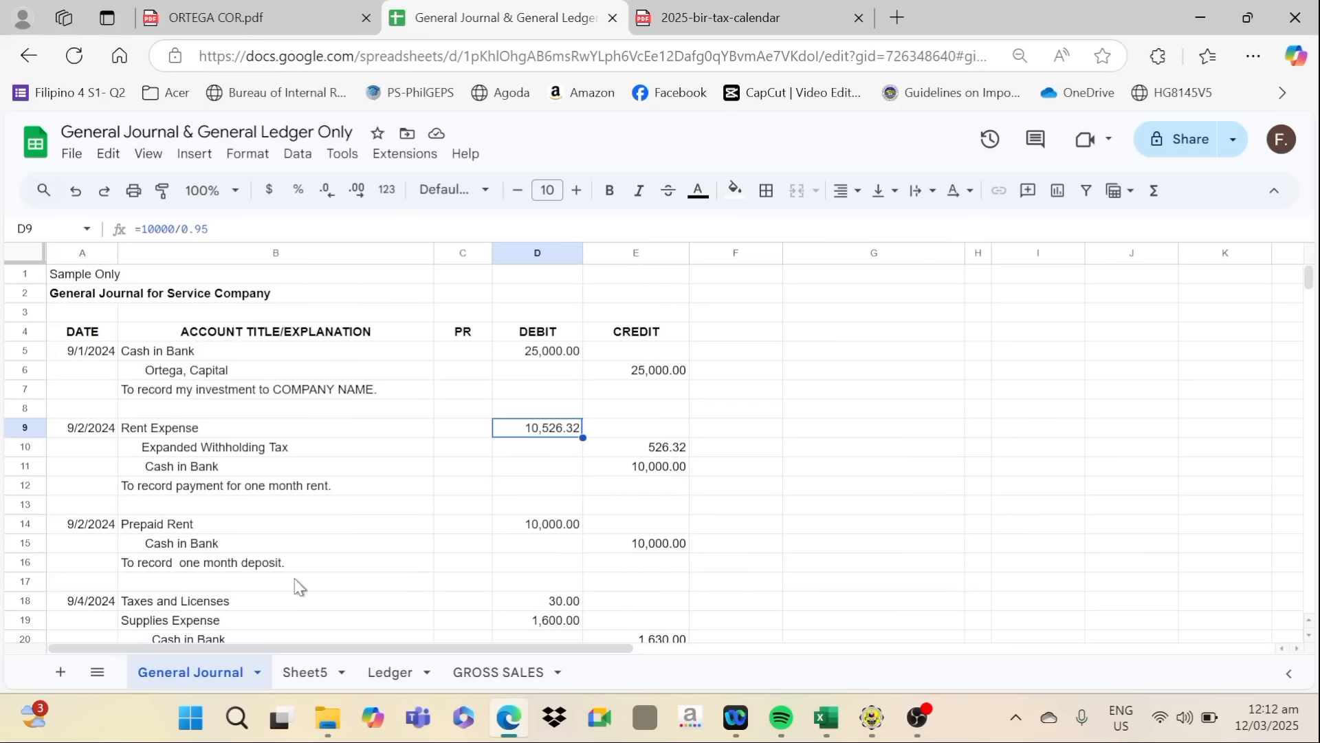
# Review the 9/2/2024 Prepaid Rent entry and its debit, plus the Supplies Expense line of the 9/4/2024 entry
pyautogui.click(219, 529)
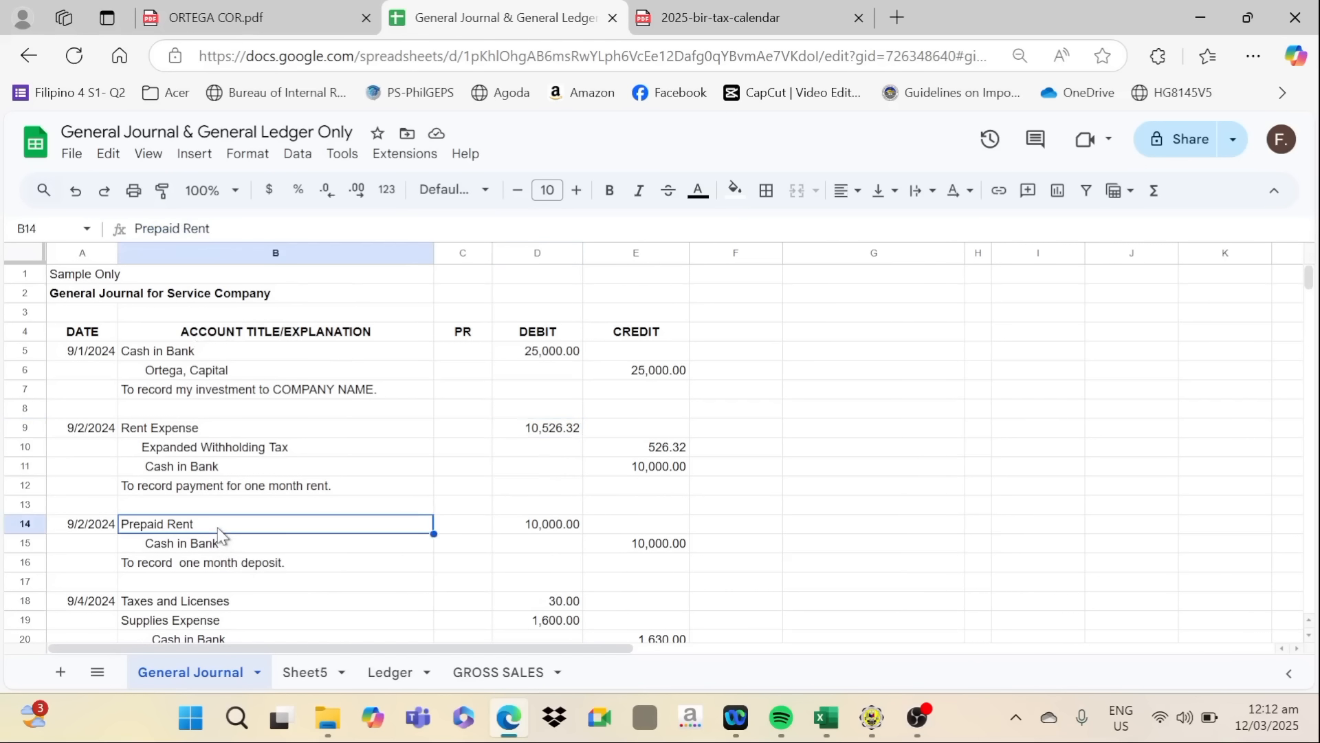
pyautogui.click(533, 528)
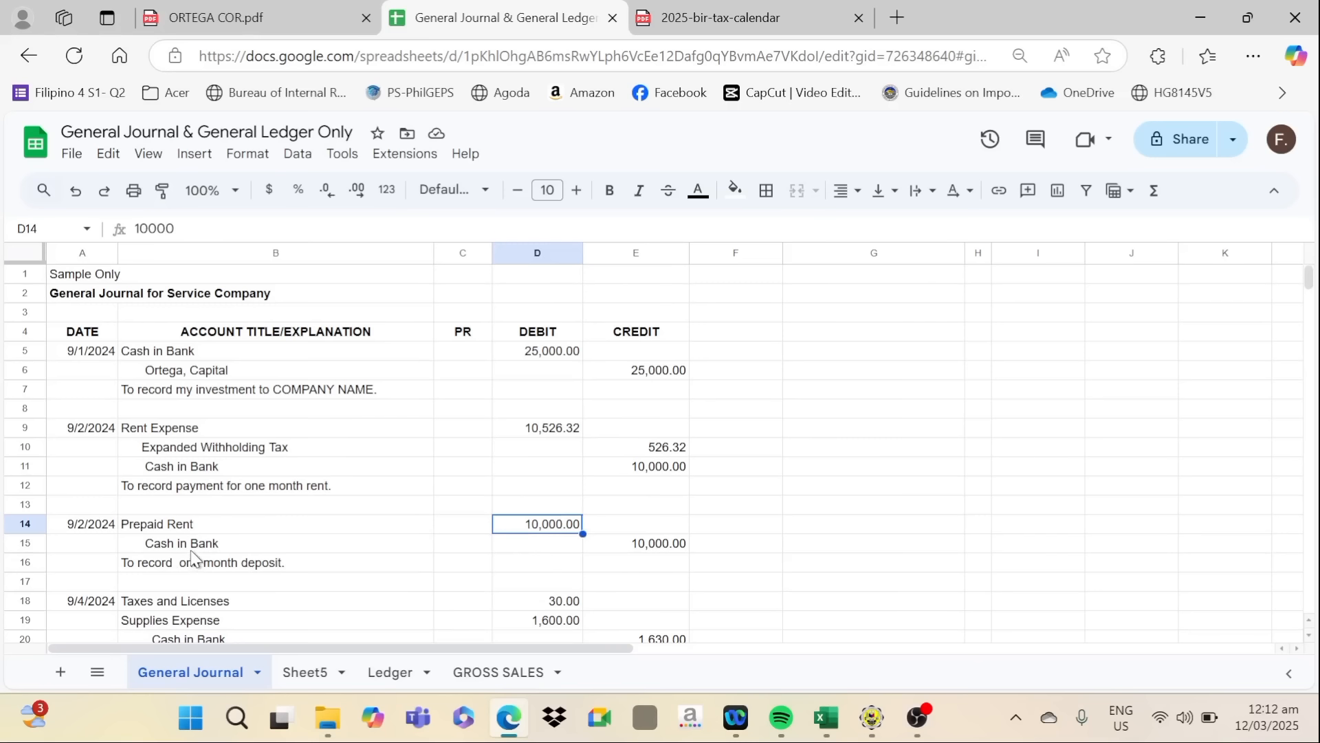
pyautogui.scroll(-5, 747, 504)
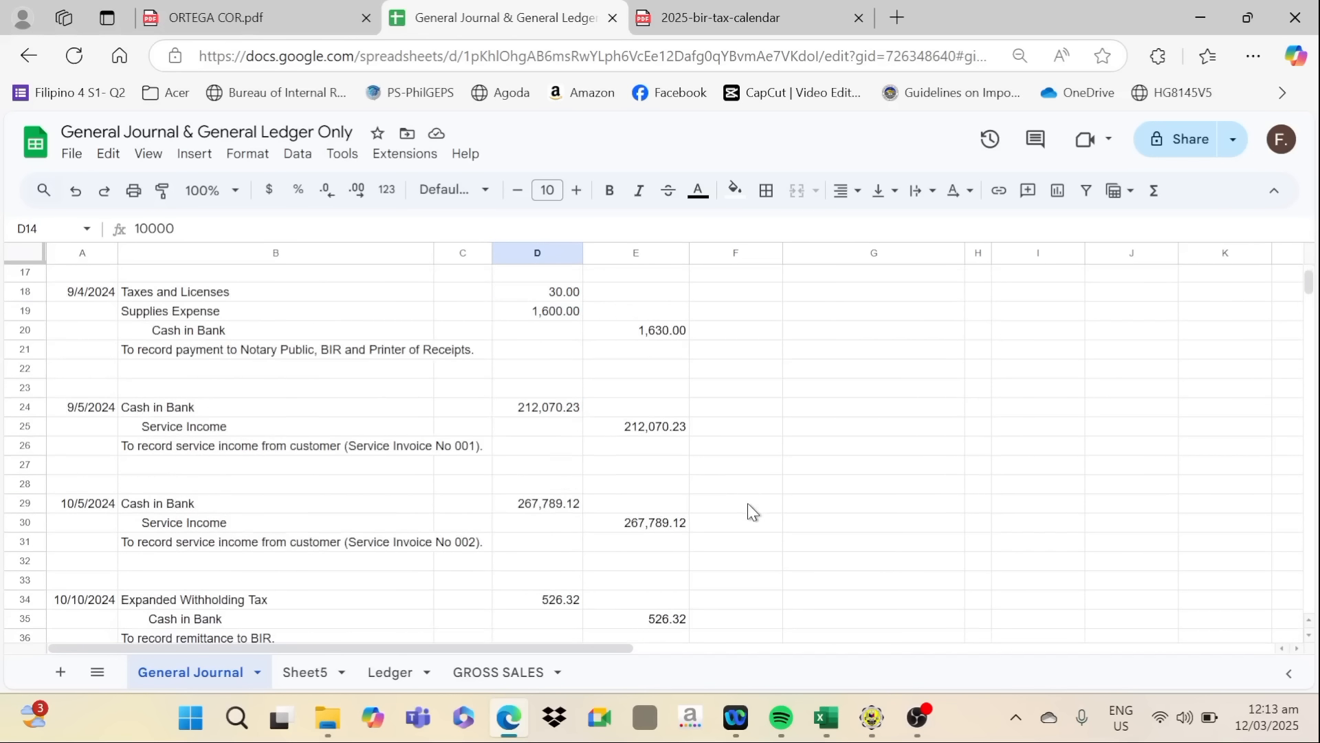
pyautogui.click(222, 311)
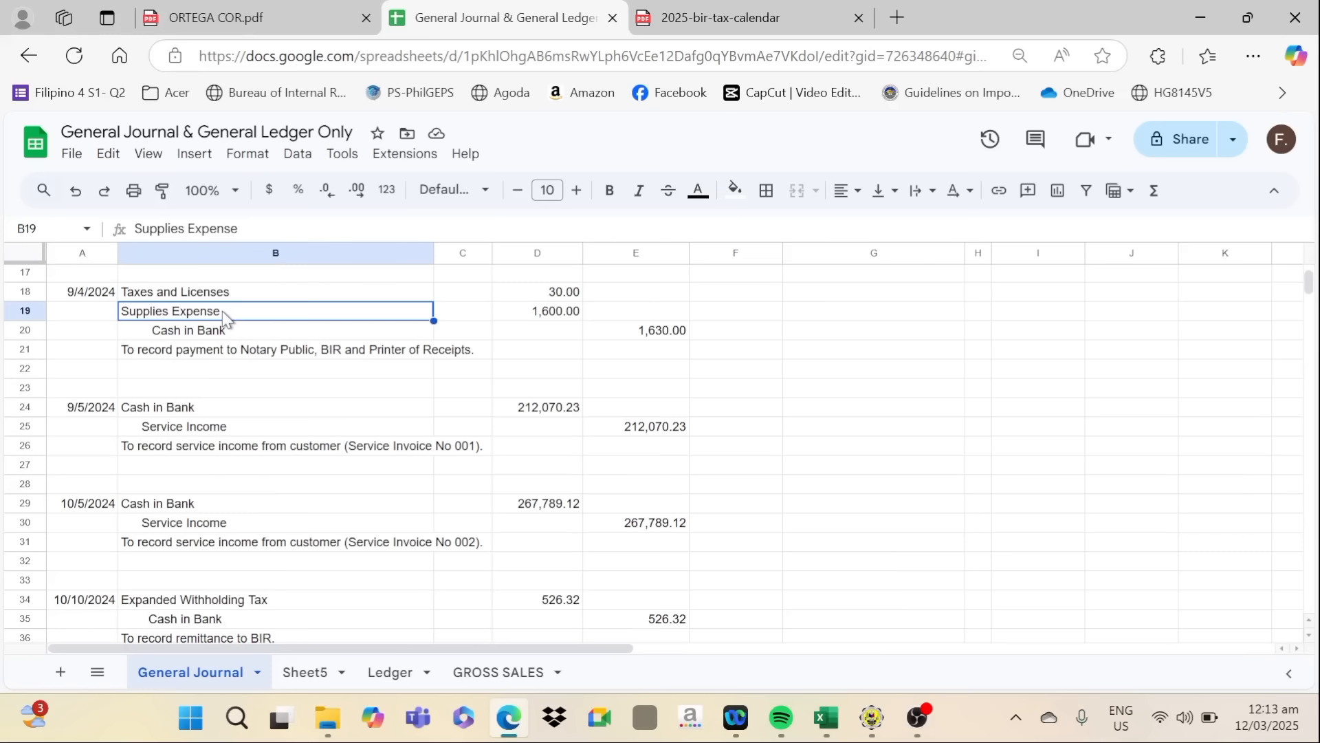
# Browse the General Journal entries dated from 9/4/2024 through 11/4/2024
pyautogui.click(504, 471)
pyautogui.scroll(-2, 997, 557)
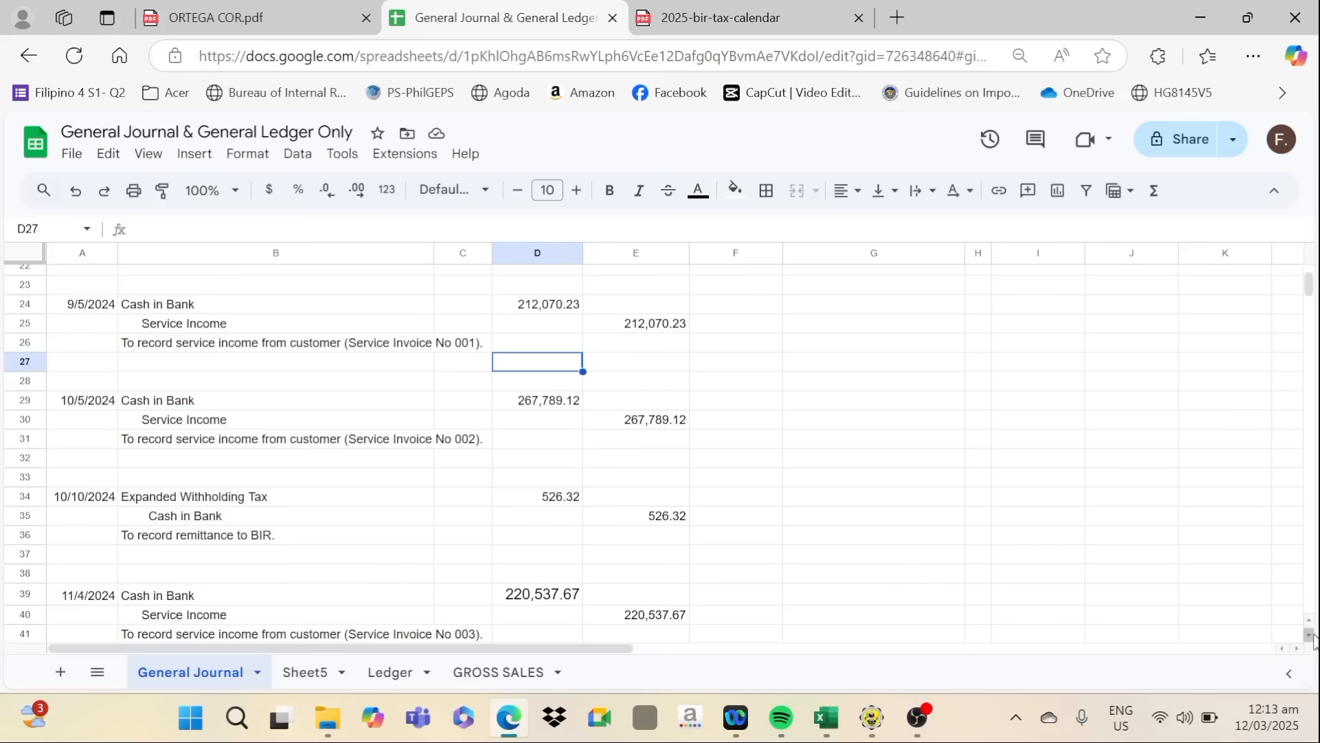
pyautogui.click(1310, 636)
pyautogui.press('Up')
pyautogui.press('Up')
pyautogui.press('Up')
pyautogui.press('Up')
pyautogui.press('Up')
pyautogui.press('Up')
pyautogui.press('Up')
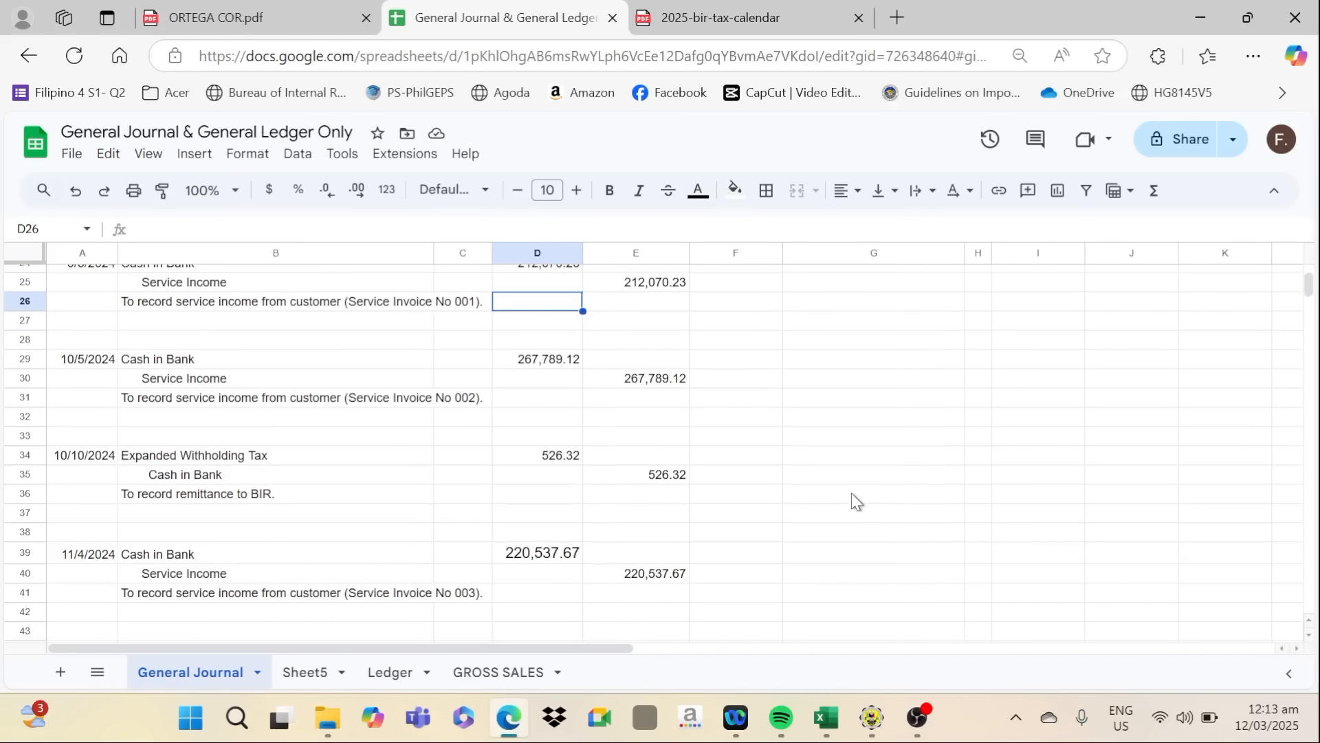
pyautogui.press('Down')
pyautogui.press('Down')
pyautogui.press('Down')
pyautogui.press('Down')
pyautogui.press('Down')
pyautogui.press('Down')
pyautogui.press('Down')
pyautogui.press('Down')
pyautogui.press('Down')
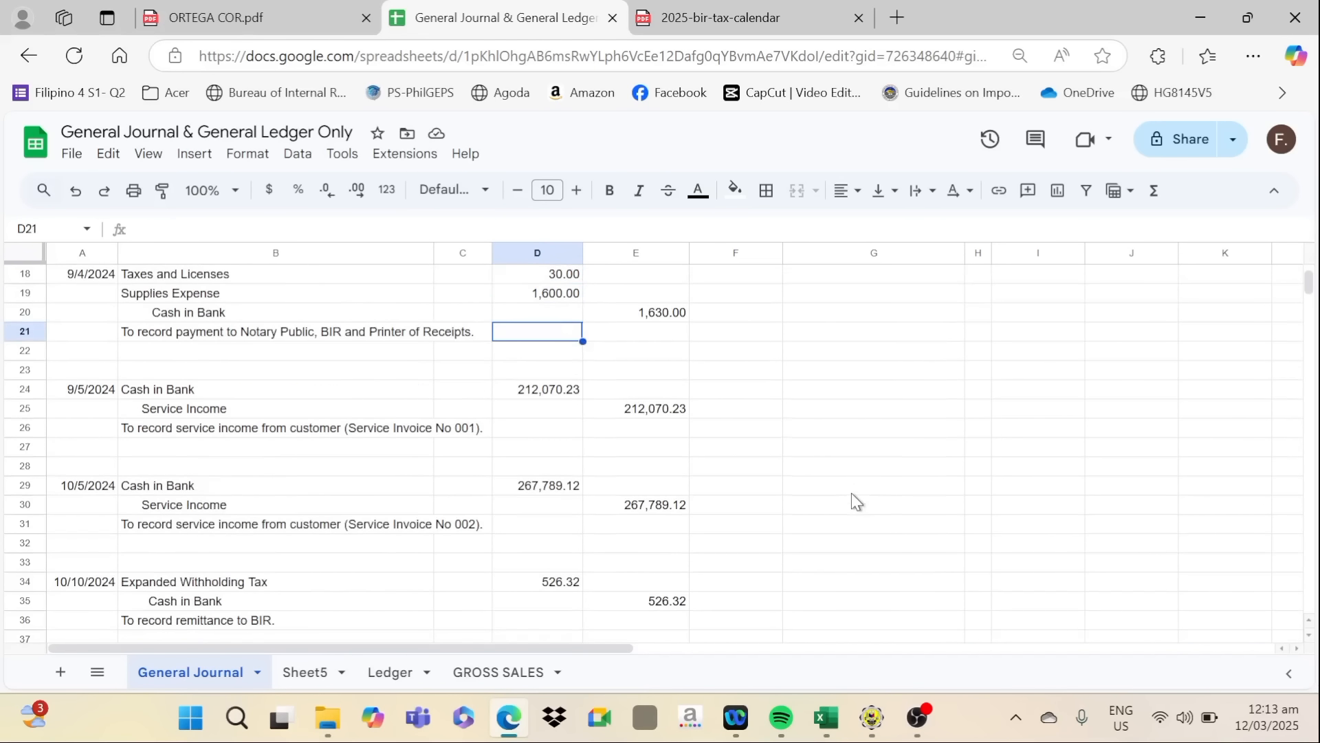
pyautogui.press('Down')
pyautogui.press('Down')
pyautogui.press('Down')
pyautogui.press('Down')
pyautogui.press('Down')
pyautogui.press('Down')
pyautogui.press('Down')
pyautogui.press('Down')
pyautogui.press('Down')
pyautogui.press('Down')
pyautogui.press('Down')
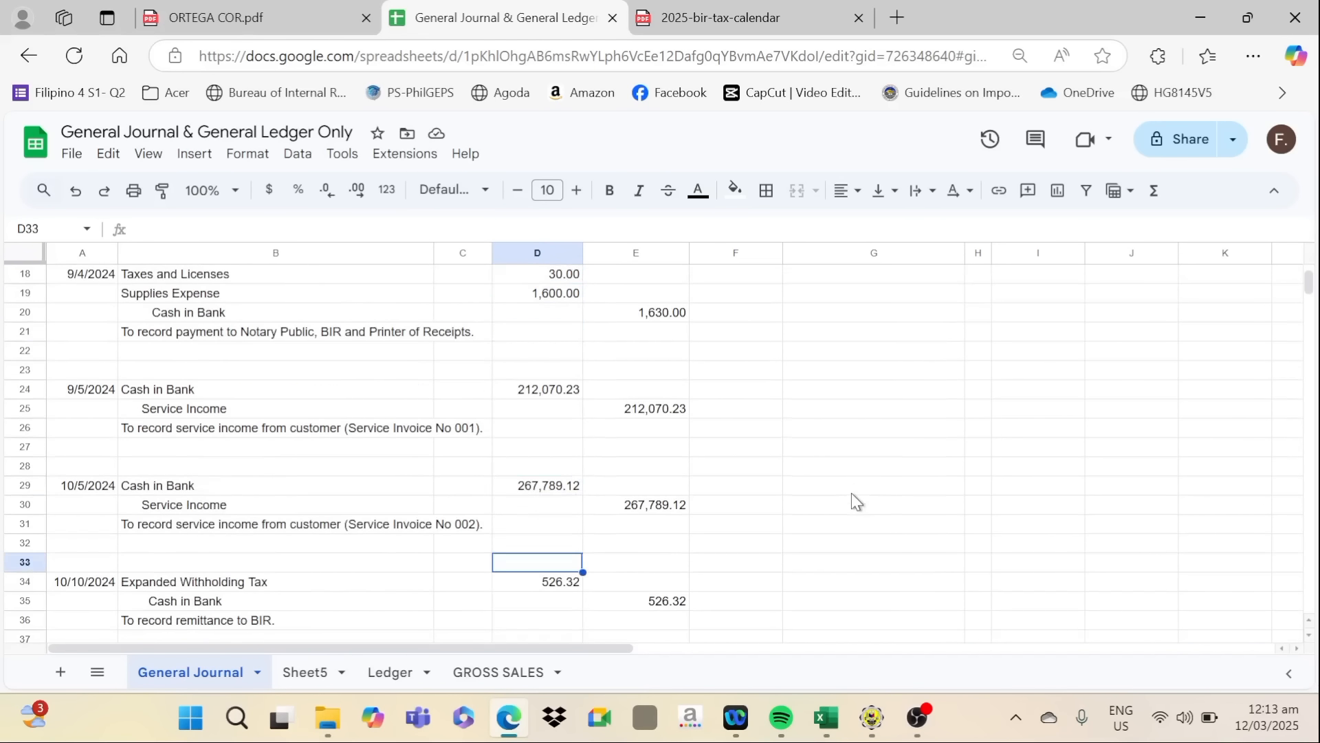
pyautogui.press('Down')
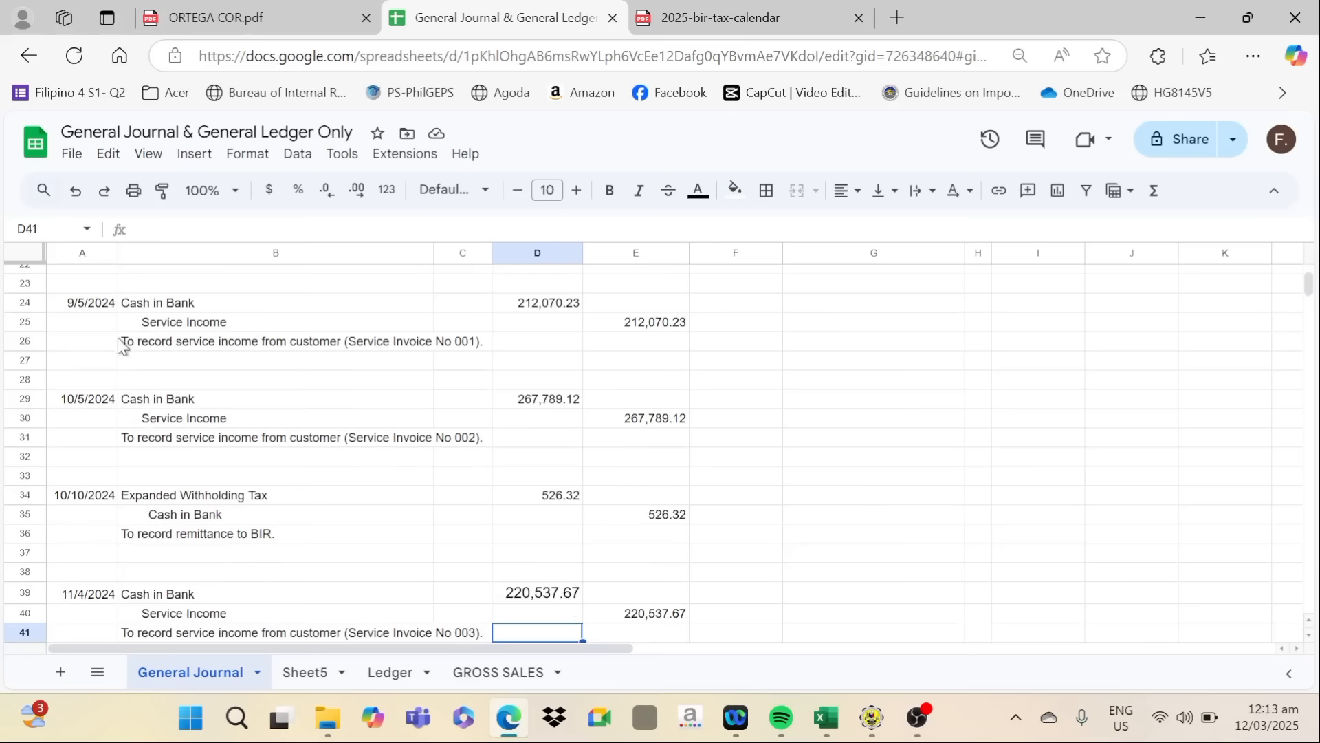
# Examine the Cash in Bank debit and Service Income credit for Service Invoice No 001, and select the whole 9/5/2024 entry, A24:E26
pyautogui.click(128, 311)
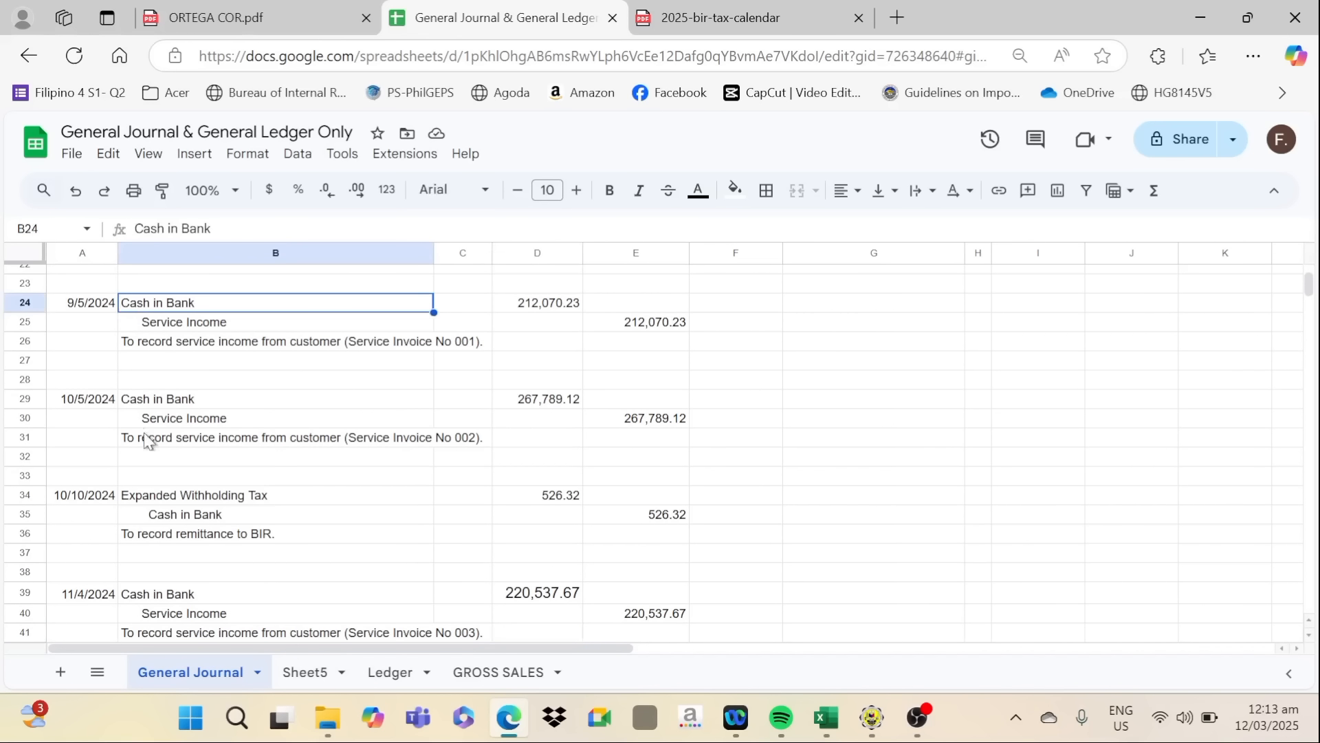
pyautogui.click(525, 308)
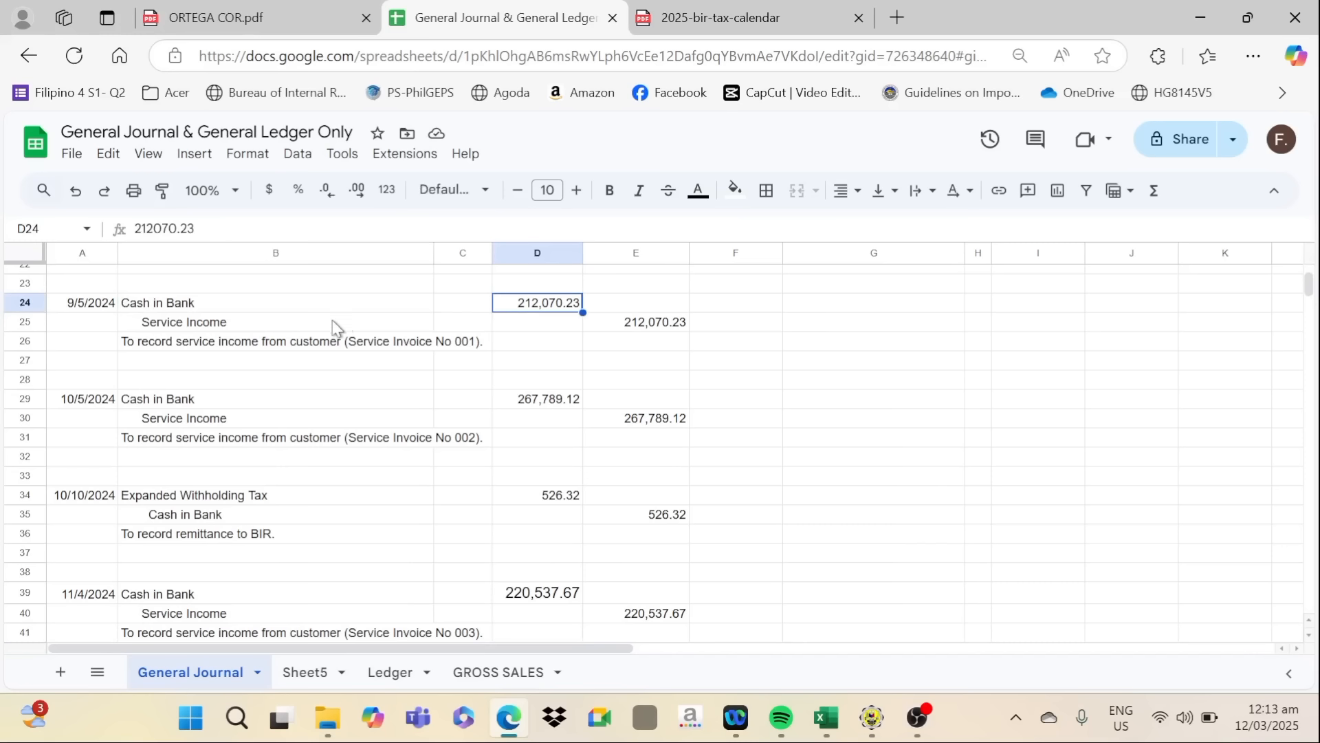
pyautogui.click(236, 330)
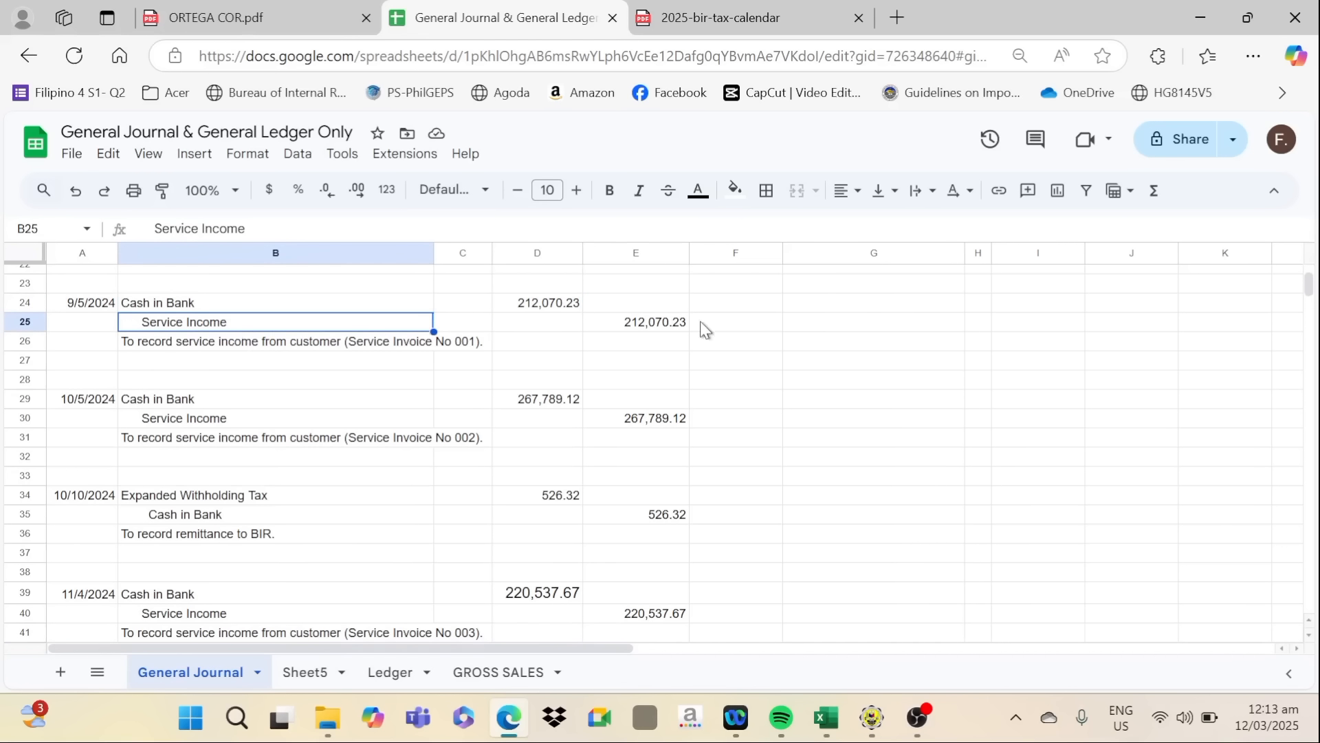
pyautogui.click(630, 328)
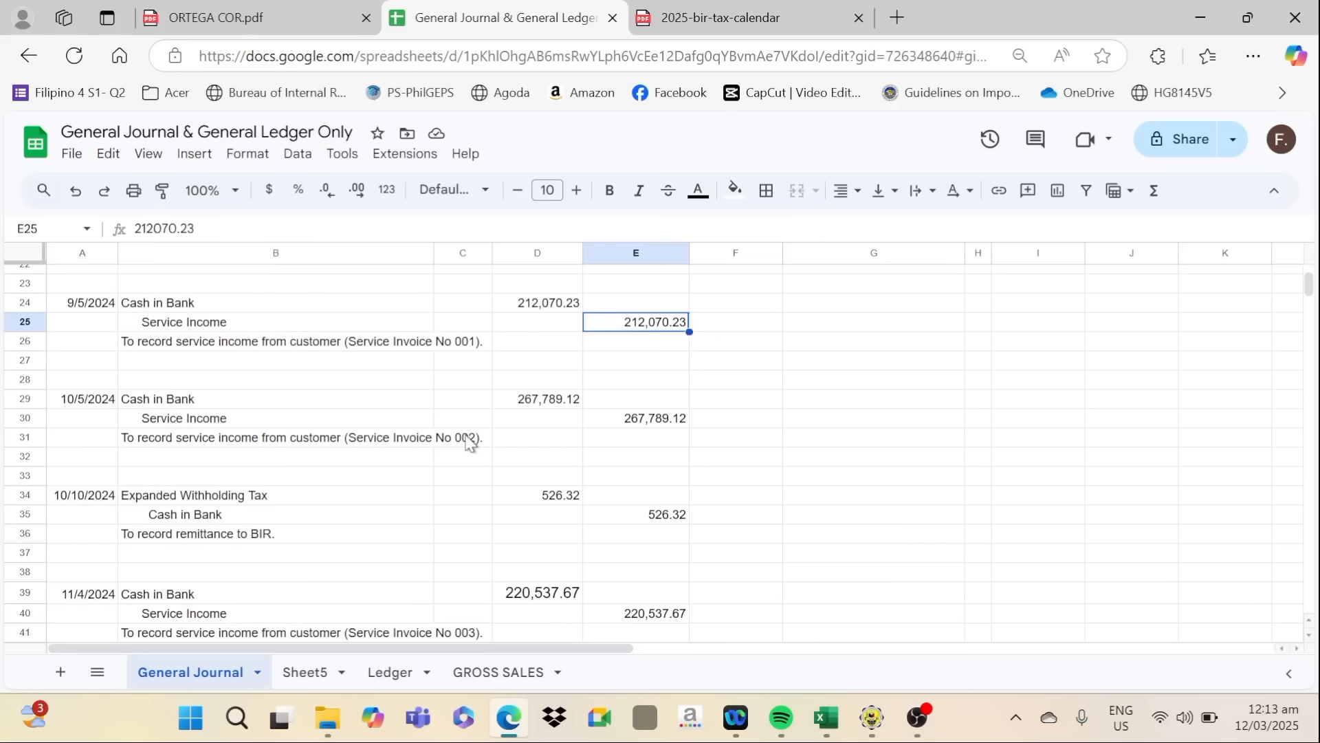
pyautogui.click(341, 364)
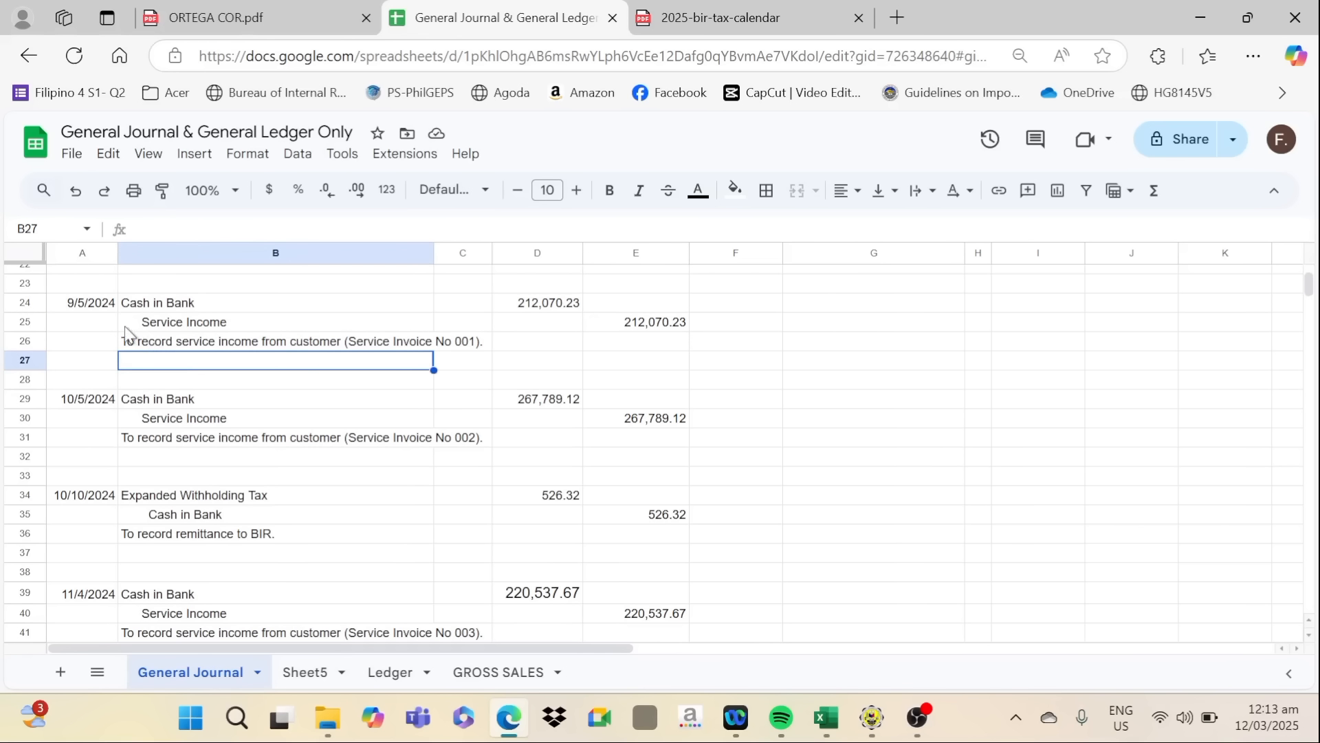
pyautogui.moveTo(80, 307); pyautogui.dragTo(632, 352)
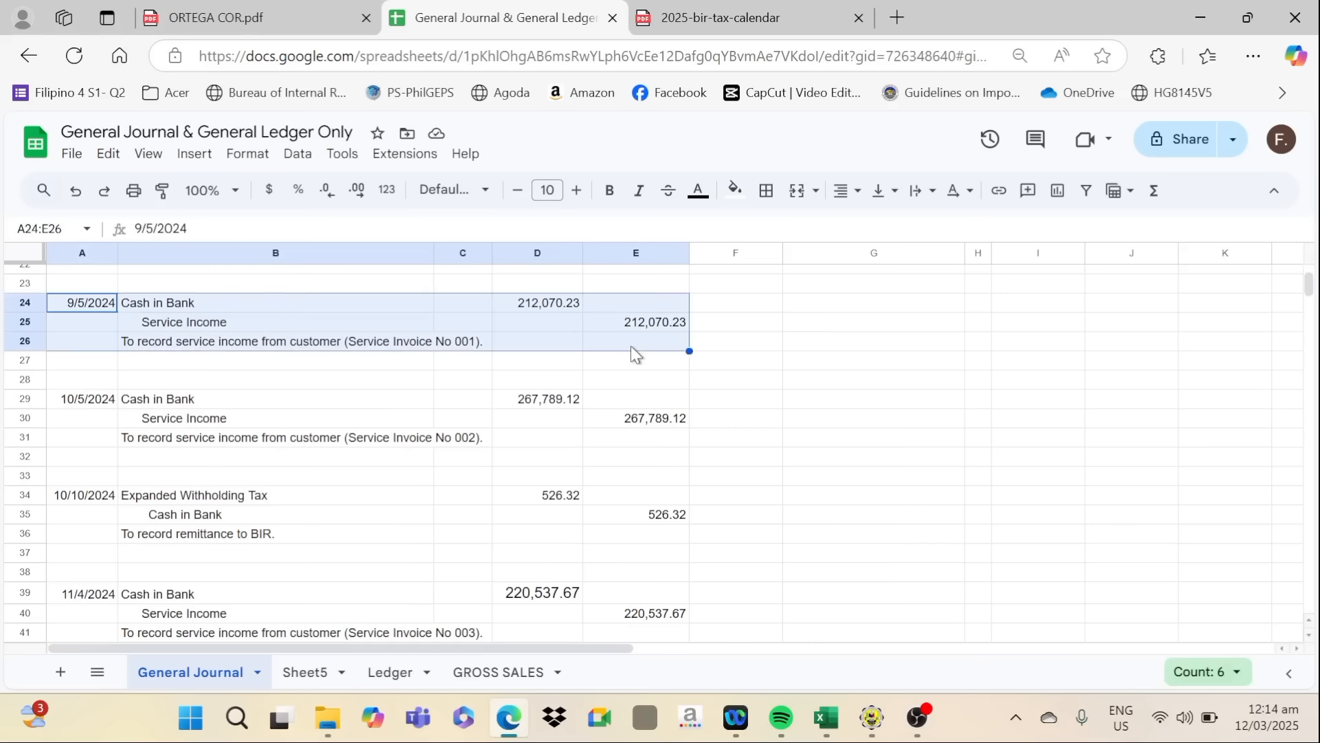
# Inspect the SI 001 line of the Ledger's Service Income account, from date to credit formula, and compare it with its General Journal entry
pyautogui.click(391, 674)
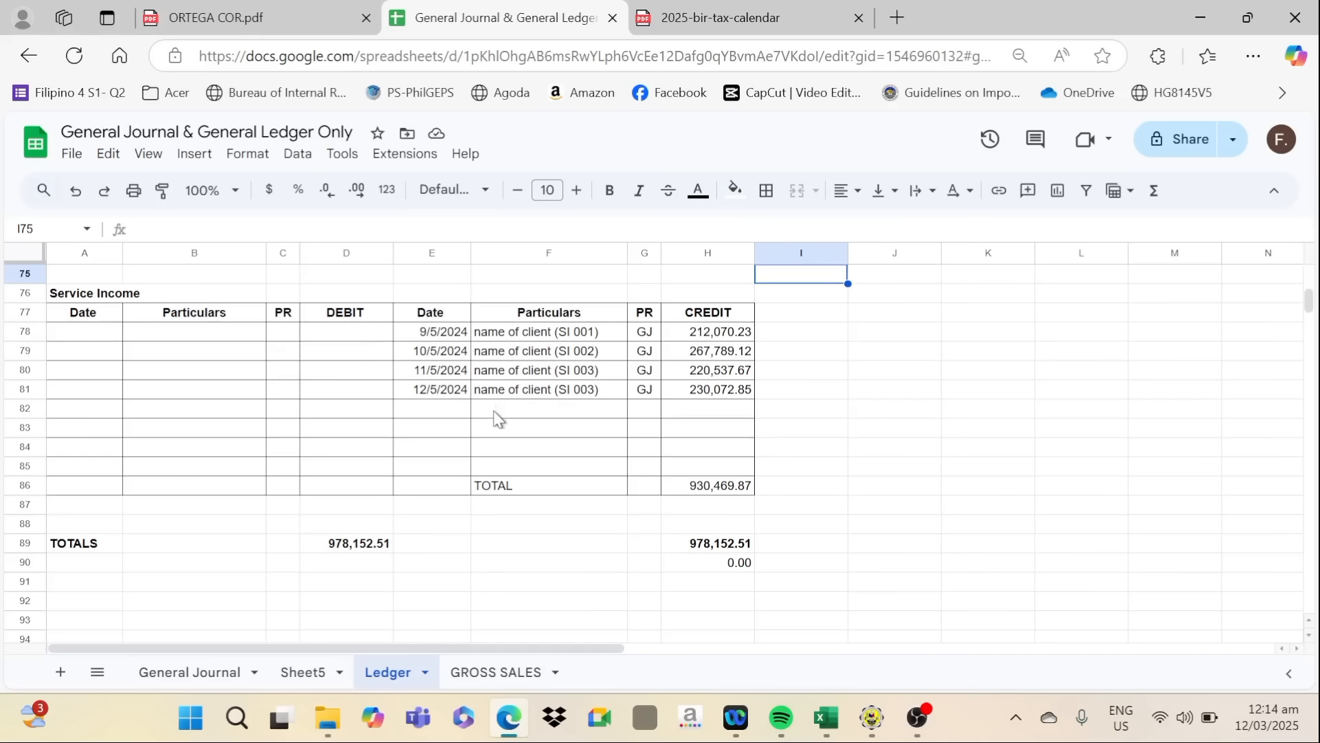
pyautogui.click(57, 297)
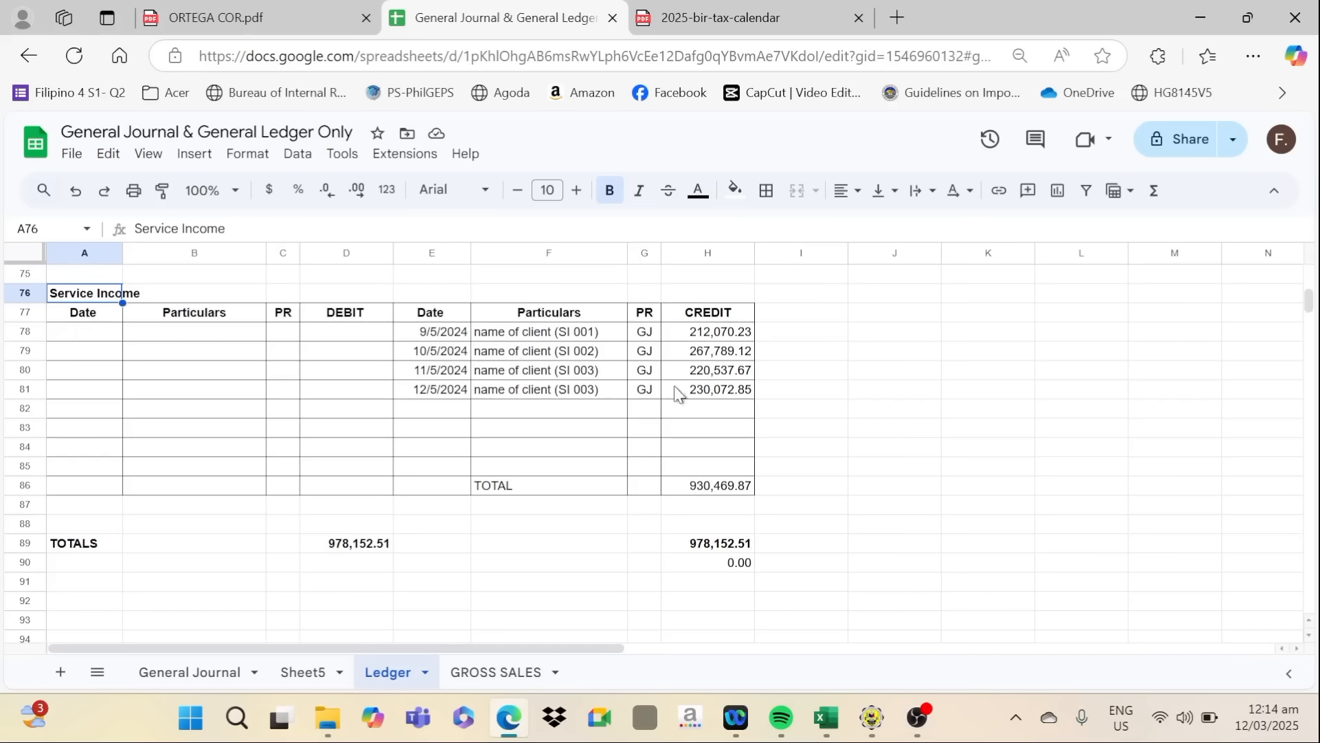
pyautogui.click(455, 338)
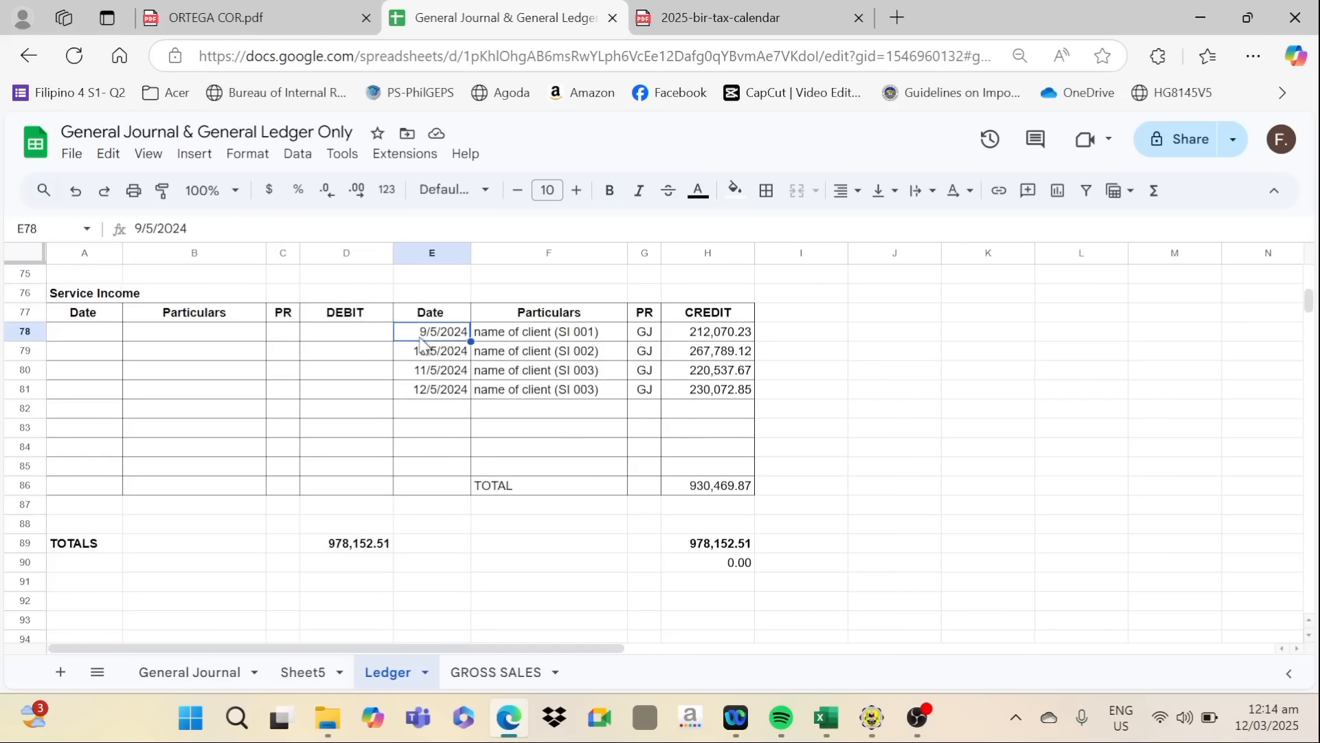
pyautogui.click(506, 342)
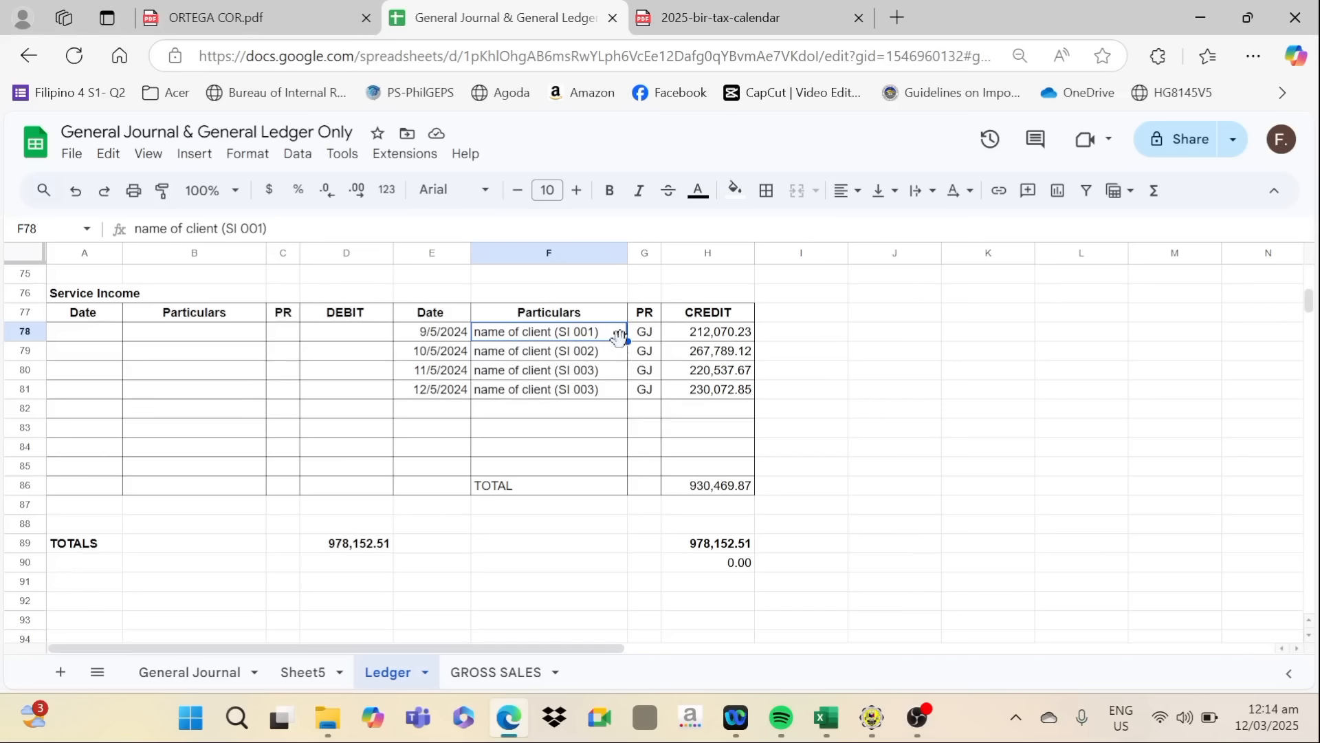
pyautogui.click(641, 340)
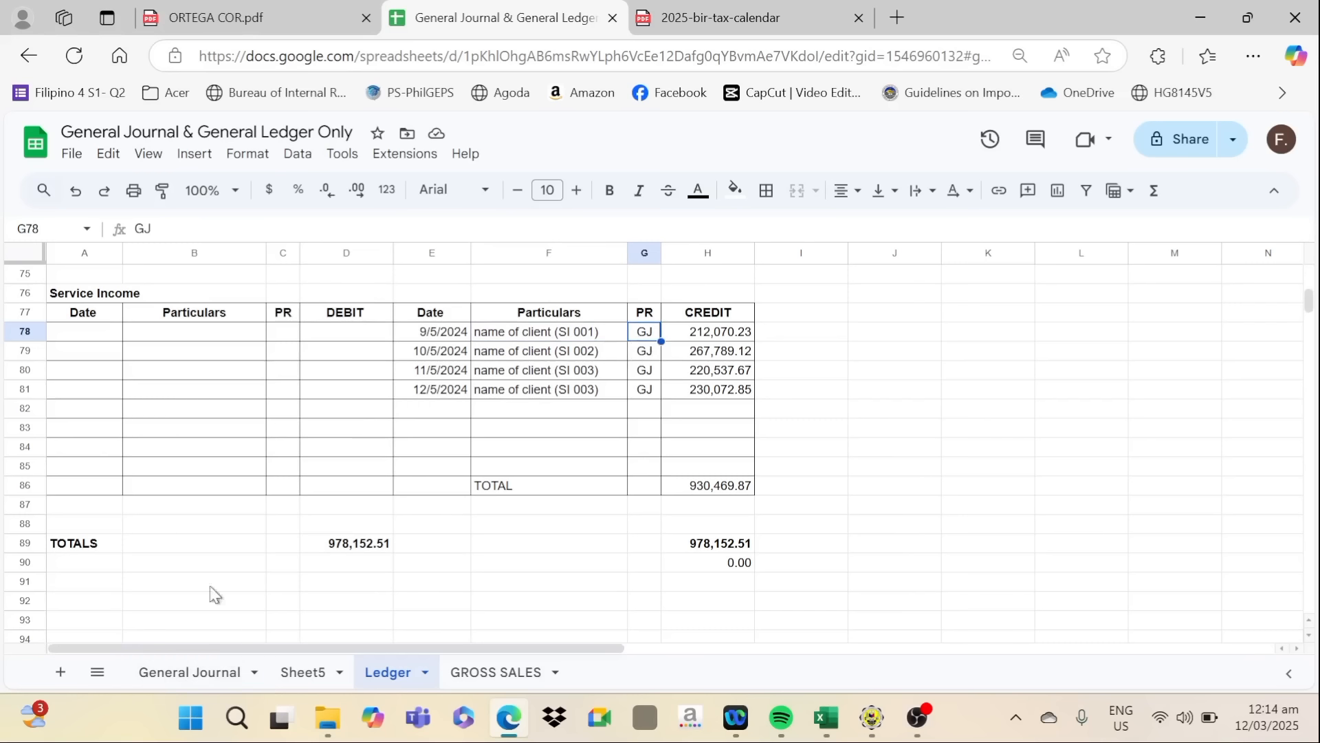
pyautogui.click(726, 337)
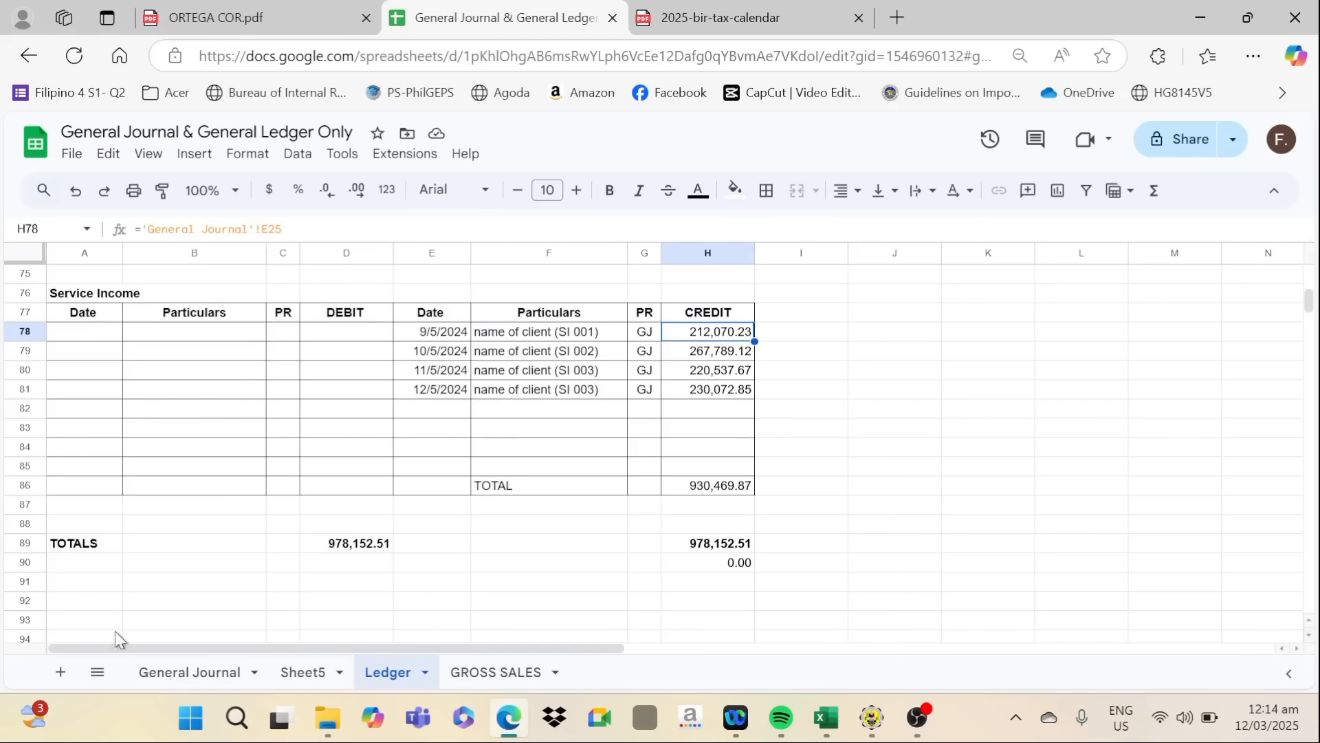
pyautogui.click(176, 674)
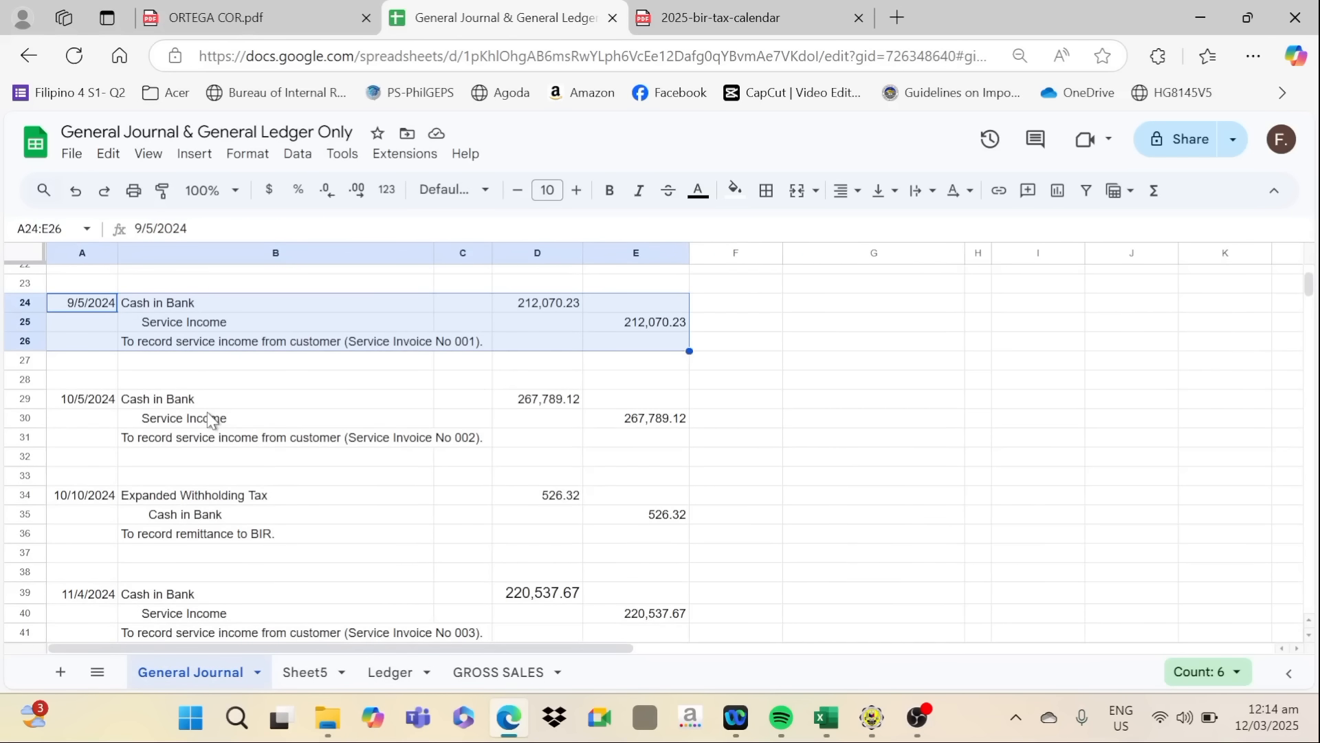
pyautogui.click(387, 672)
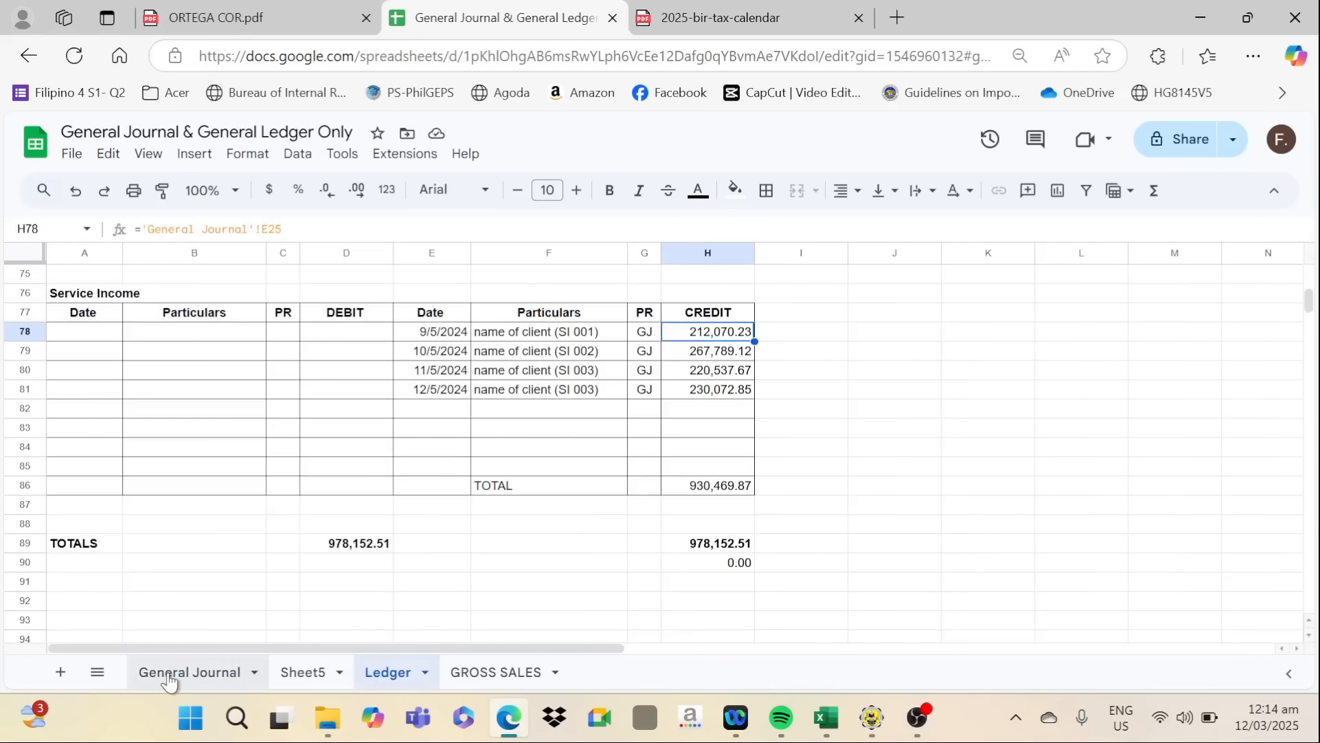
# Review the General Journal entry dated 10/5/2024 for Service Invoice No 002, including its Cash in Bank debit
pyautogui.click(172, 676)
pyautogui.scroll(-2, 248, 492)
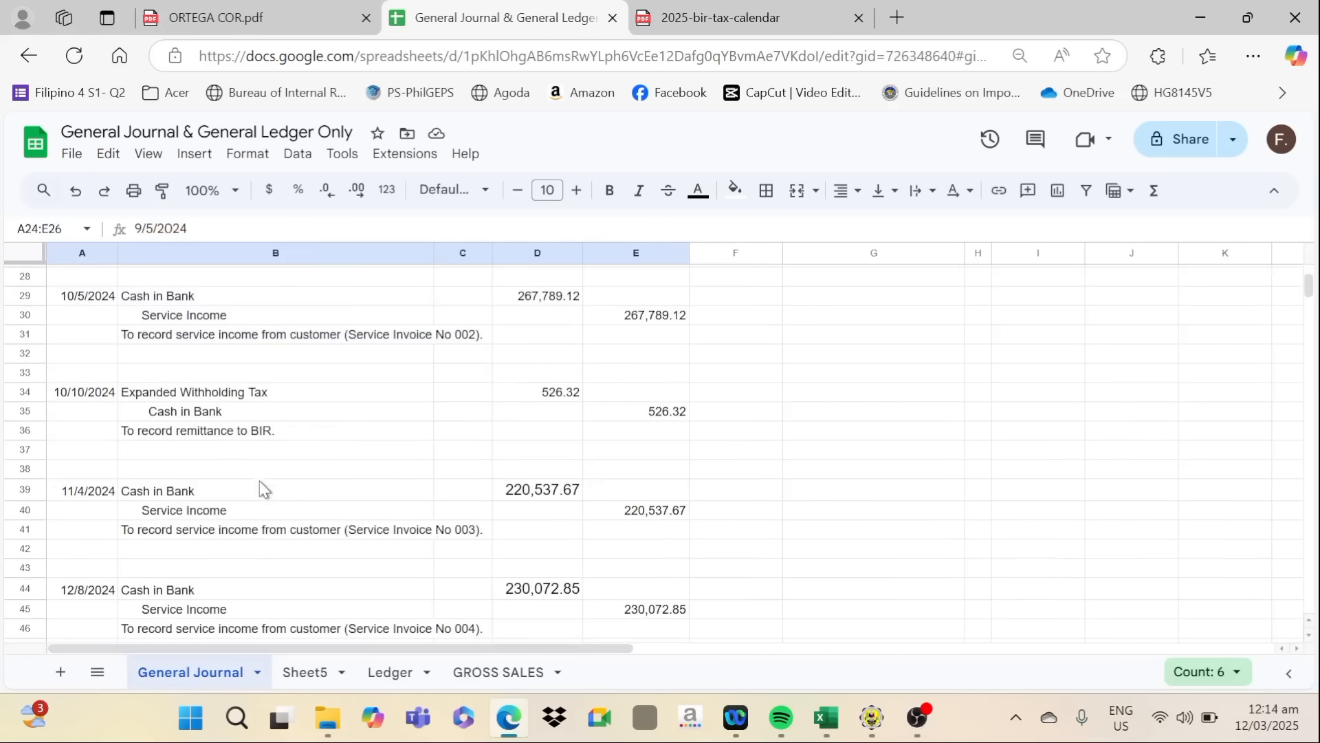
pyautogui.click(89, 302)
pyautogui.click(557, 301)
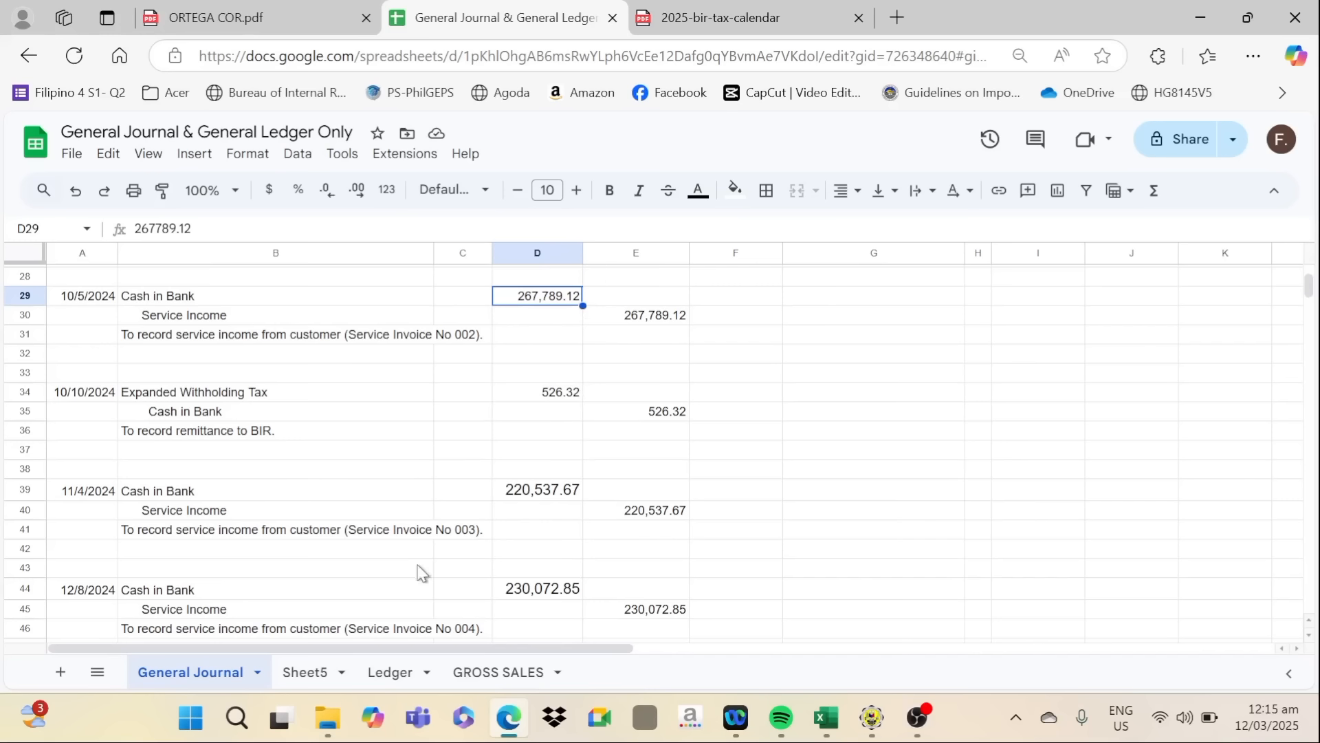
# Inspect the 10/5/2024 Service Invoice line in the Ledger's Cash in Bank account, from its date to its debit formula
pyautogui.click(397, 676)
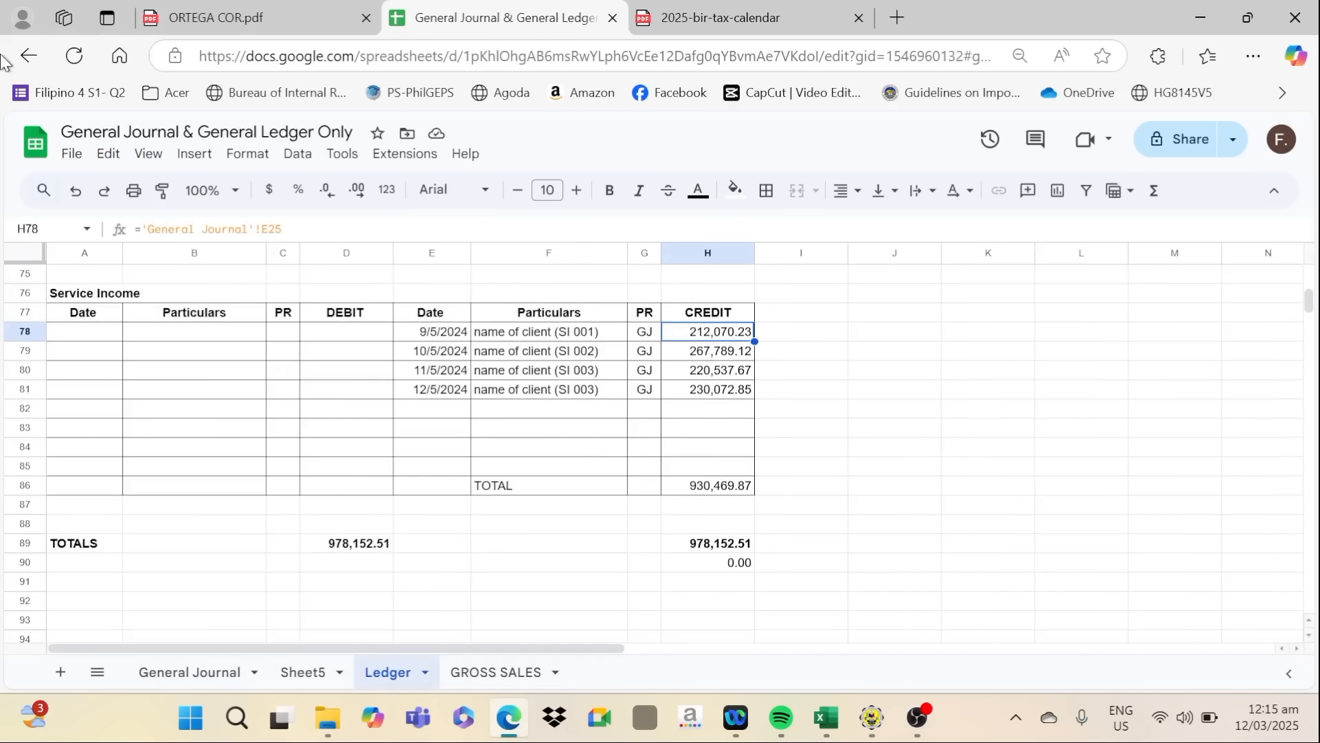
pyautogui.scroll(20, 172, 409)
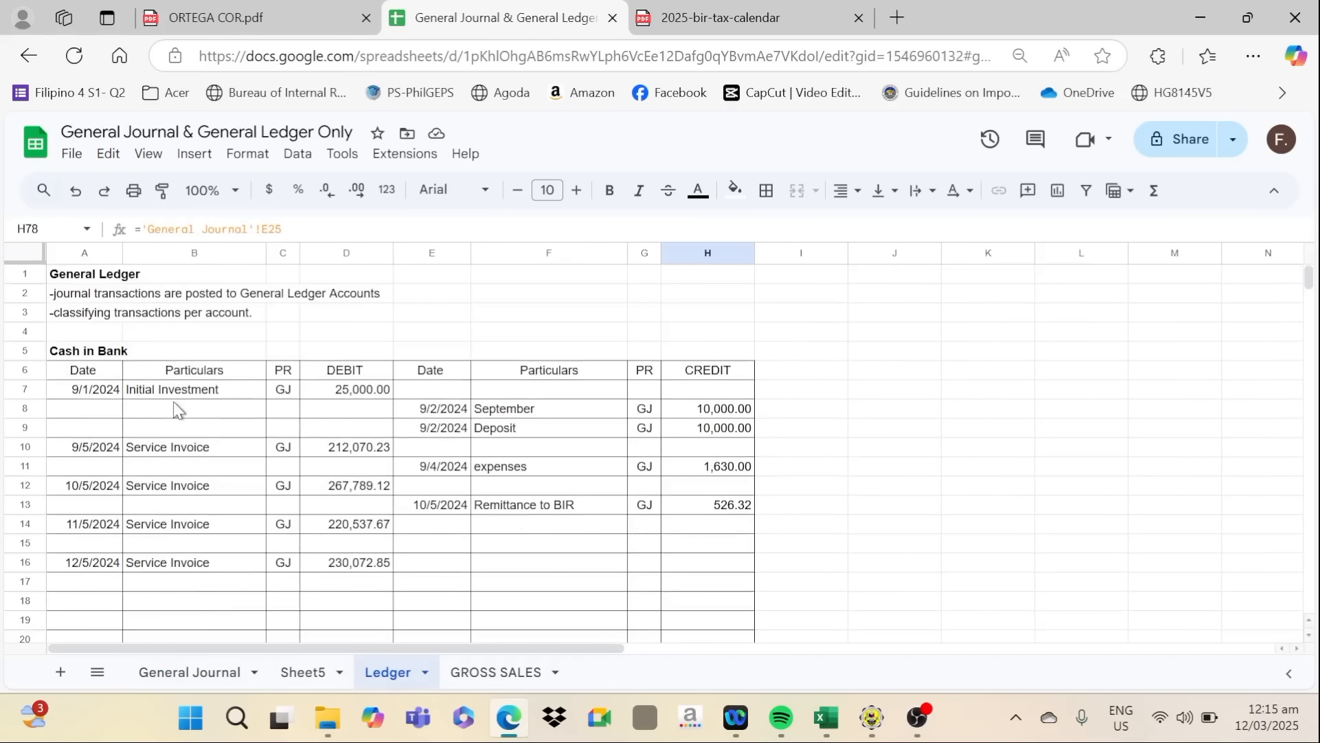
pyautogui.scroll(-2, 173, 401)
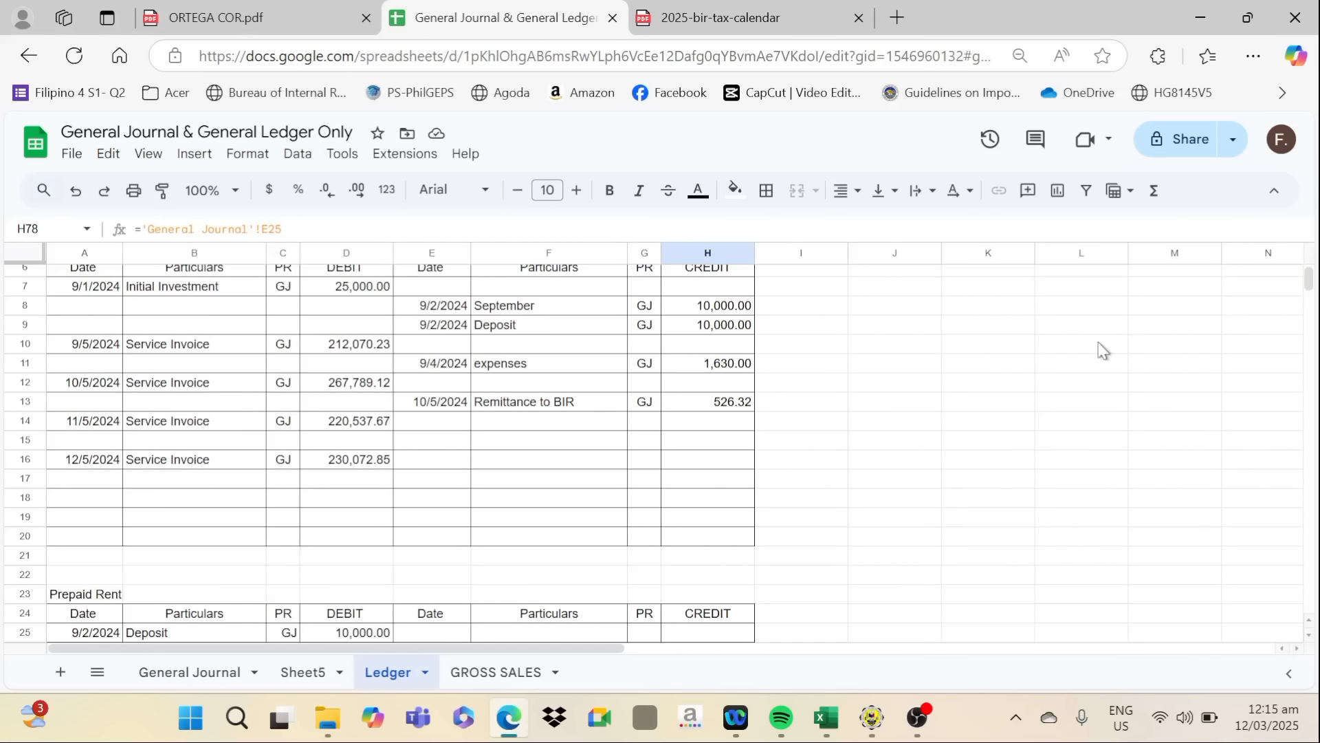
pyautogui.press('Up')
pyautogui.press('Up')
pyautogui.press('Up')
pyautogui.press('Up')
pyautogui.press('Up')
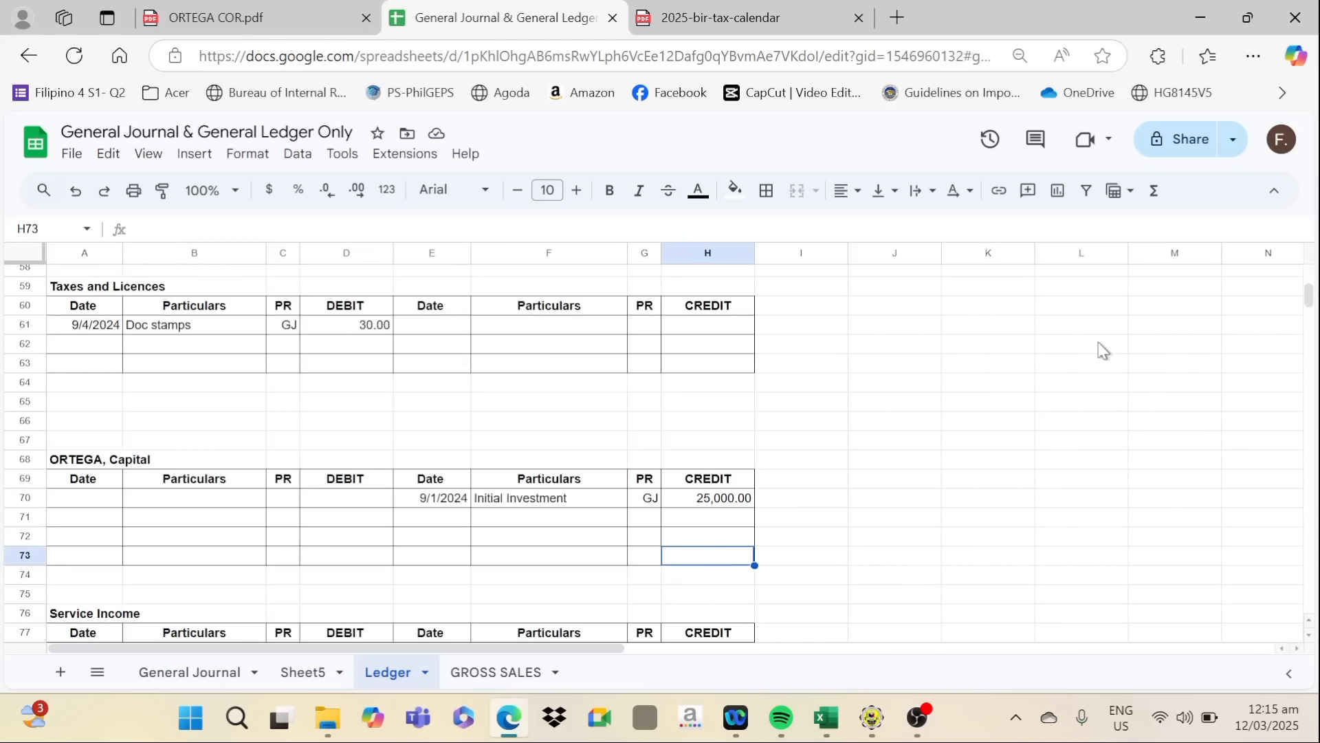
pyautogui.press('Up')
pyautogui.press('Up')
pyautogui.press('Up')
pyautogui.press('Up')
pyautogui.press('Up')
pyautogui.press('Up')
pyautogui.press('Up')
pyautogui.press('Up')
pyautogui.press('Up')
pyautogui.press('Up')
pyautogui.press('Up')
pyautogui.press('Up')
pyautogui.press('Up')
pyautogui.press('Up')
pyautogui.press('Up')
pyautogui.press('Up')
pyautogui.press('Up')
pyautogui.press('Up')
pyautogui.press('Up')
pyautogui.press('Up')
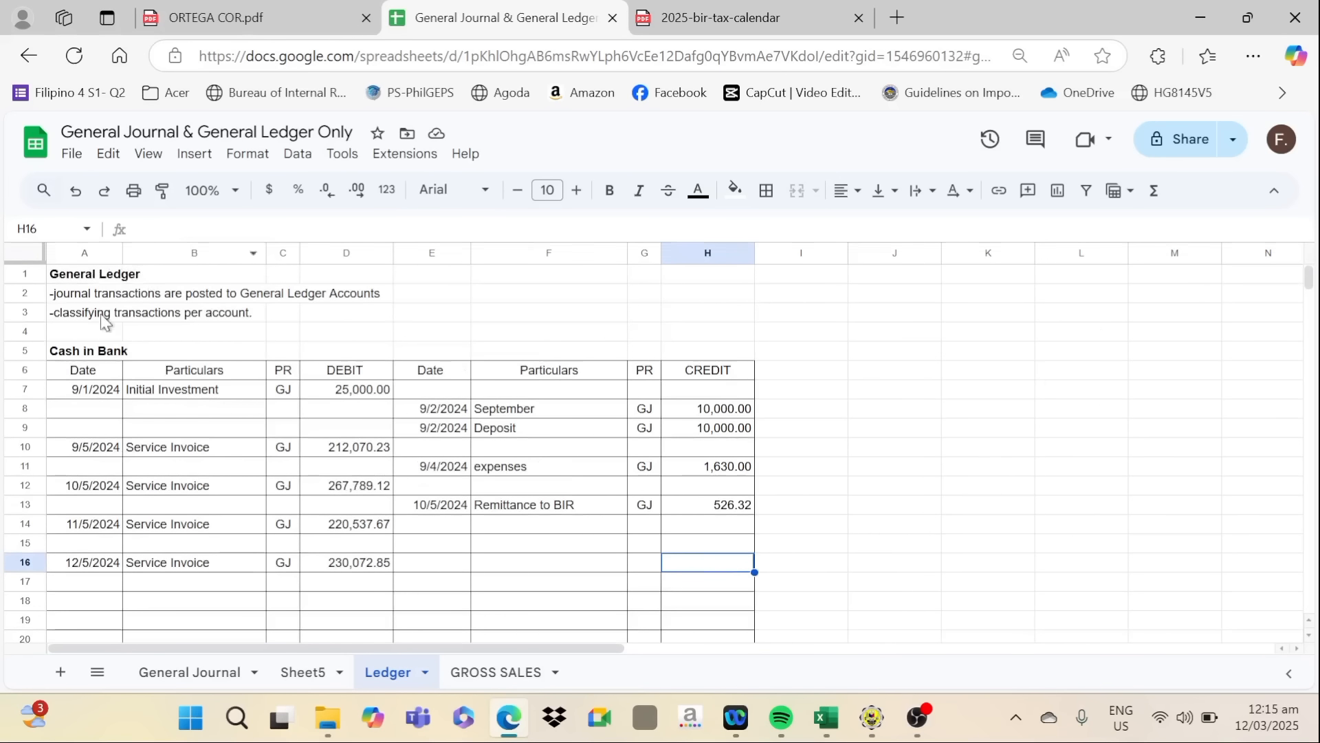
pyautogui.click(141, 455)
pyautogui.click(96, 494)
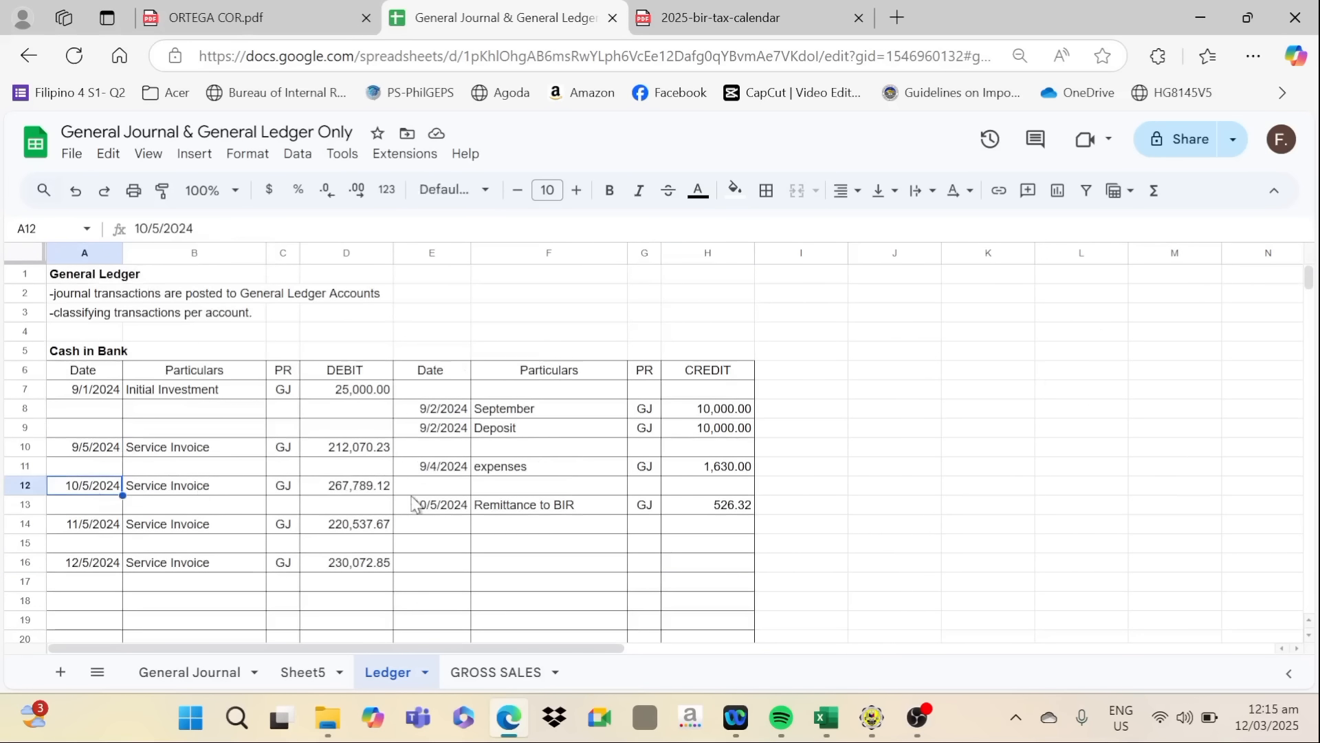
pyautogui.click(357, 490)
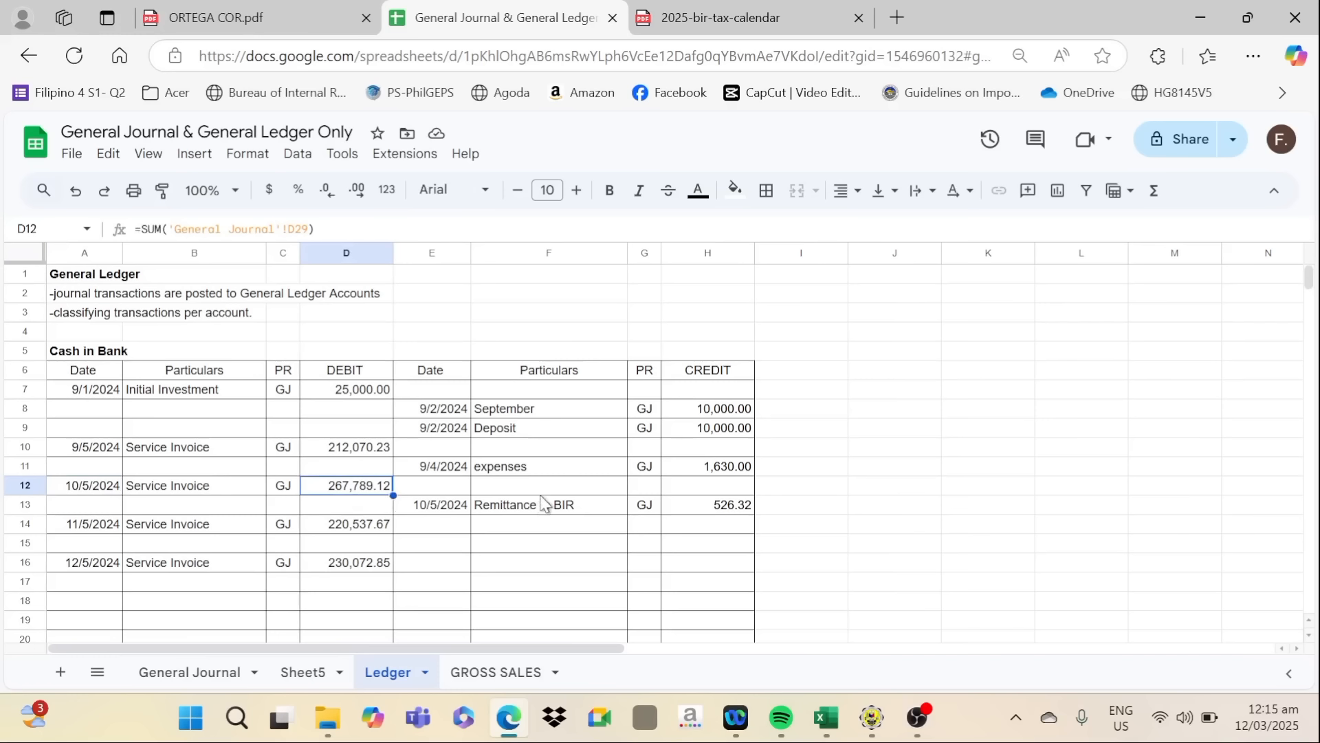
# Check the credit formula of the SI 002 line in the Ledger's Service Income account
pyautogui.scroll(-7, 545, 502)
pyautogui.scroll(-9, 546, 502)
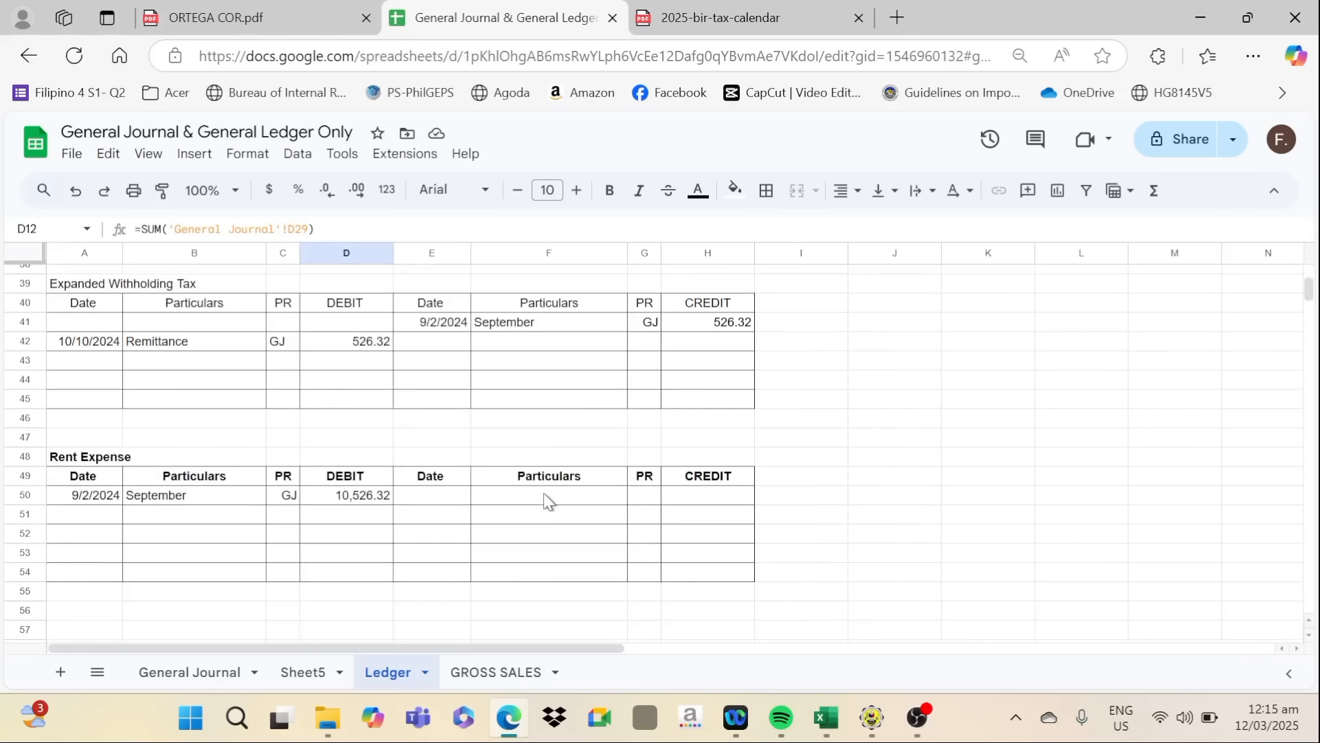
pyautogui.scroll(-7, 545, 501)
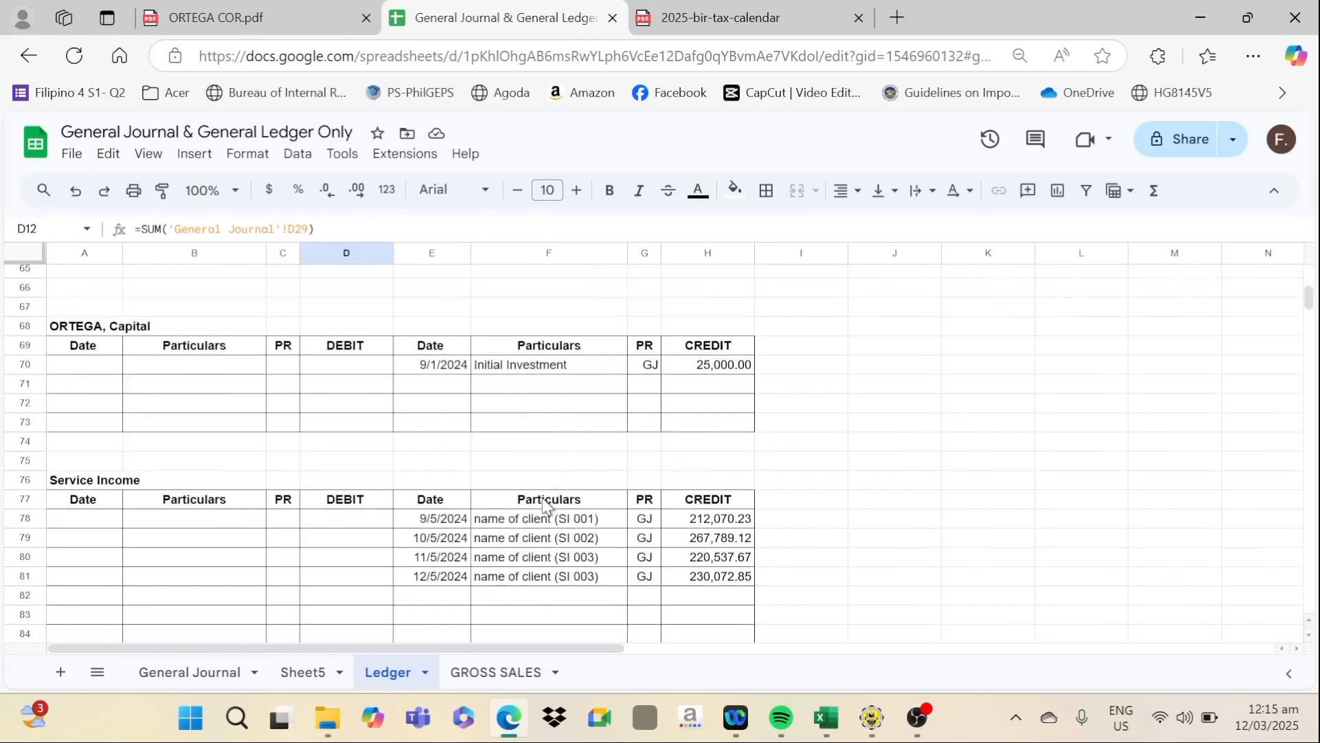
pyautogui.scroll(-2, 548, 508)
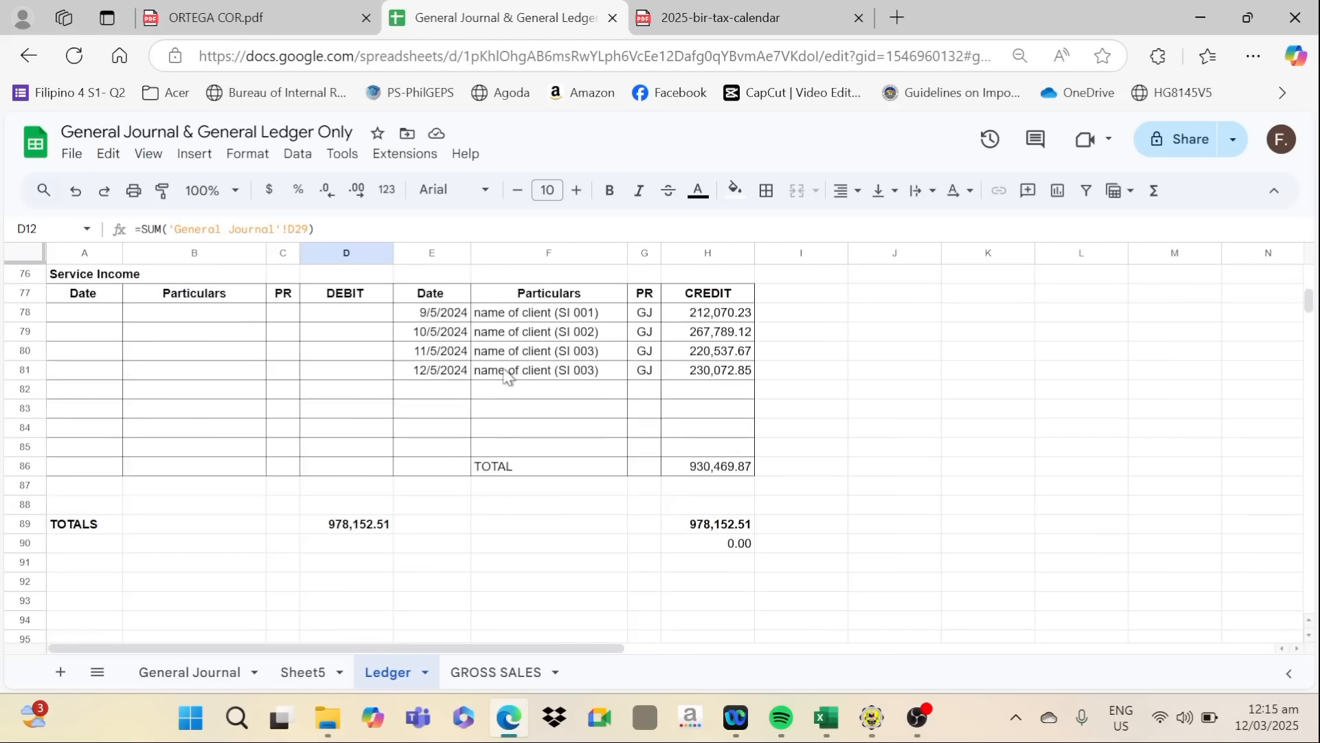
pyautogui.click(690, 335)
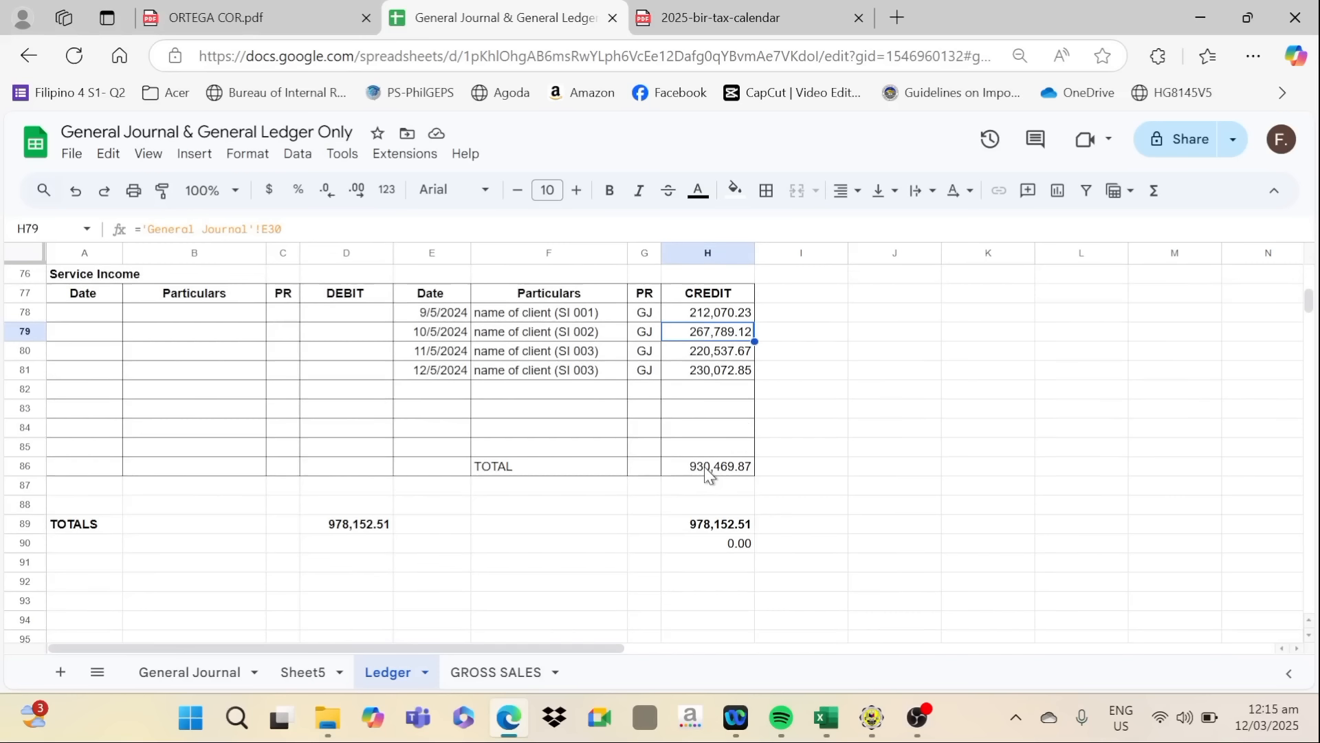
# Rename the debit account of the 10/10/2024 General Journal entry as Expanded Withholding Tax Payable
pyautogui.click(219, 682)
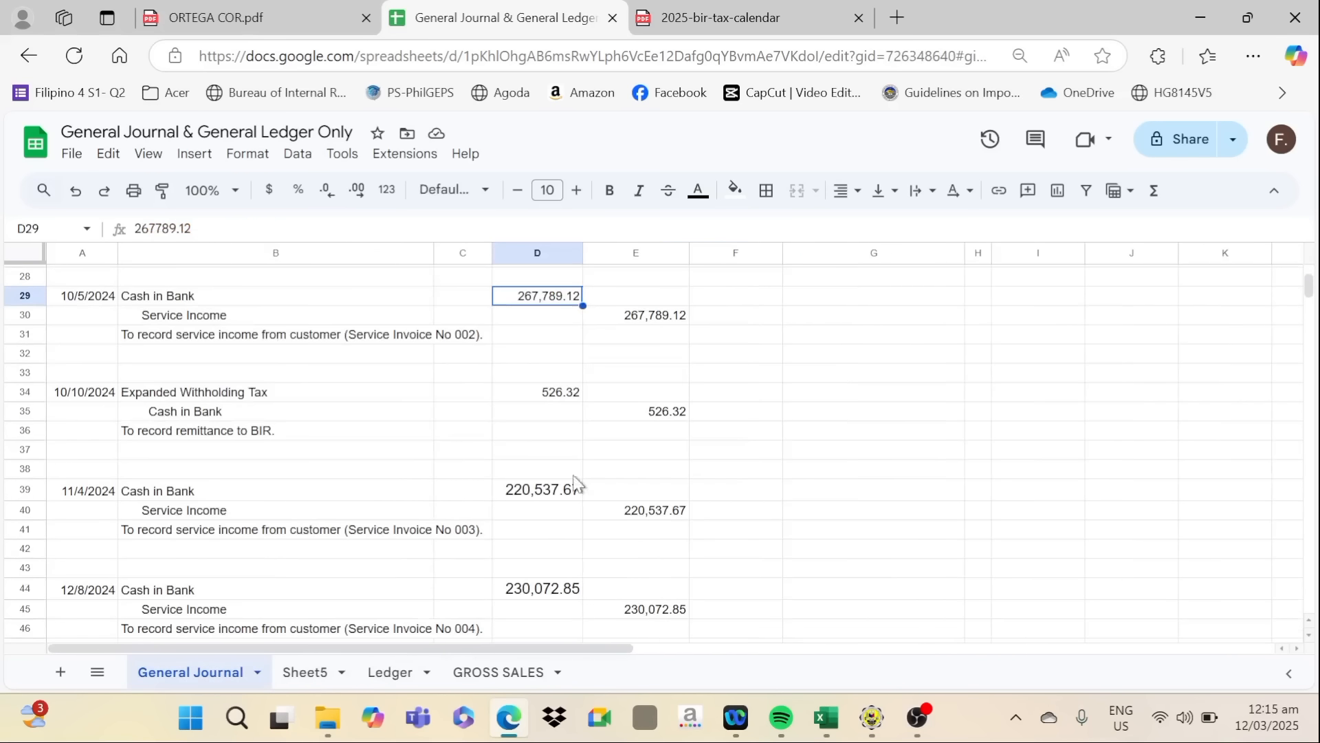
pyautogui.click(312, 398)
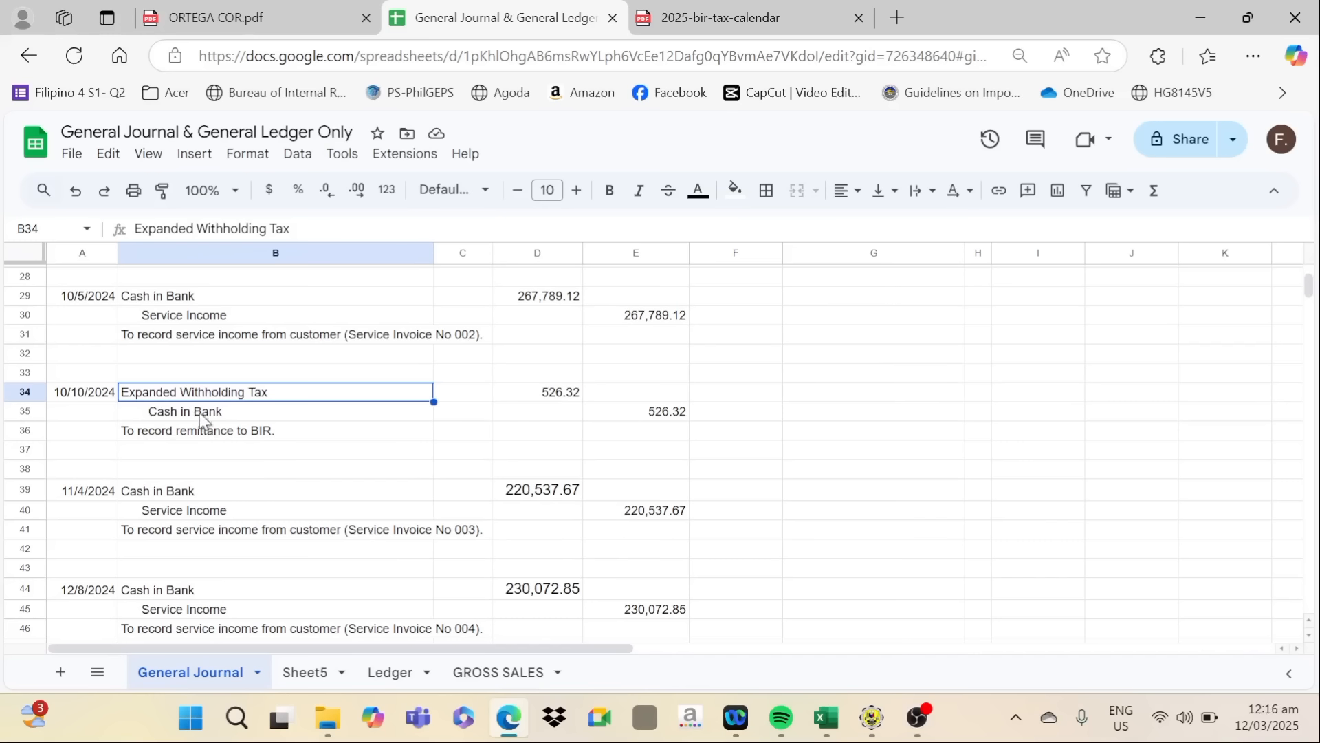
pyautogui.click(316, 228)
pyautogui.write('Payab')
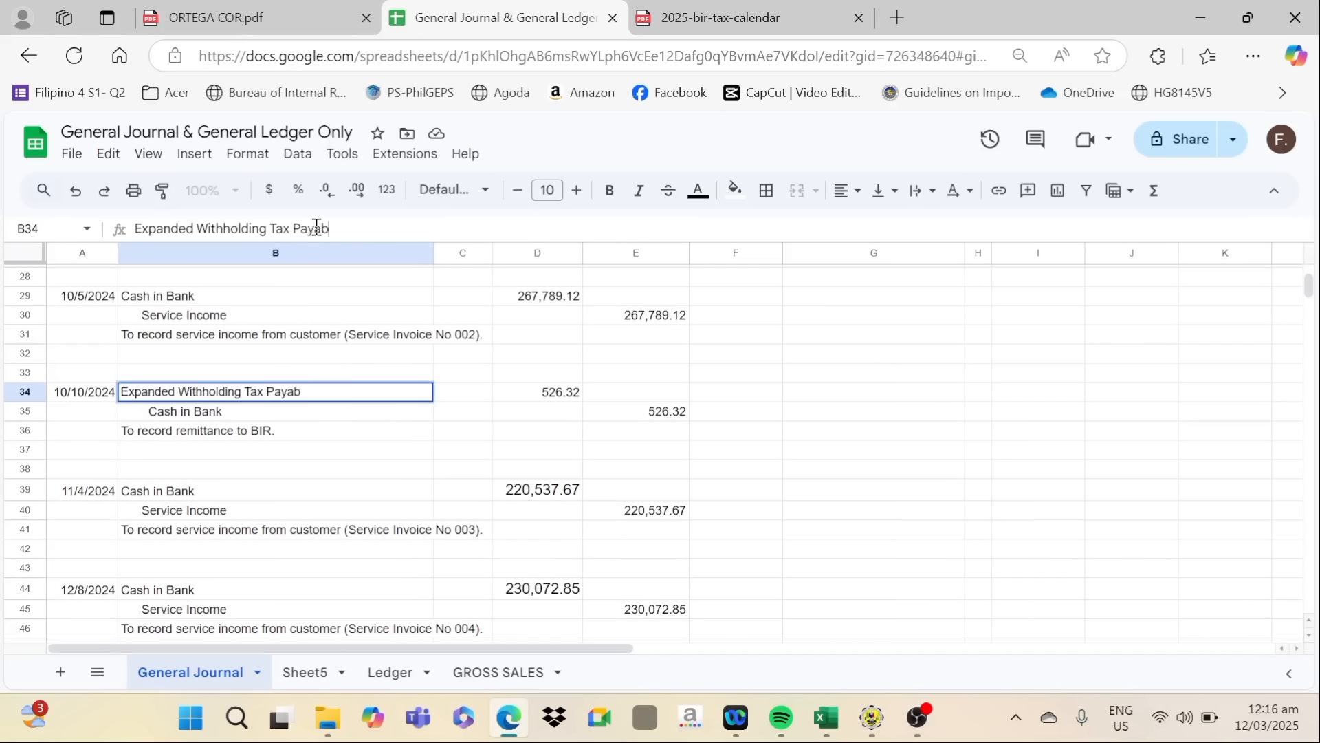
pyautogui.write('le')
pyautogui.press('Return')
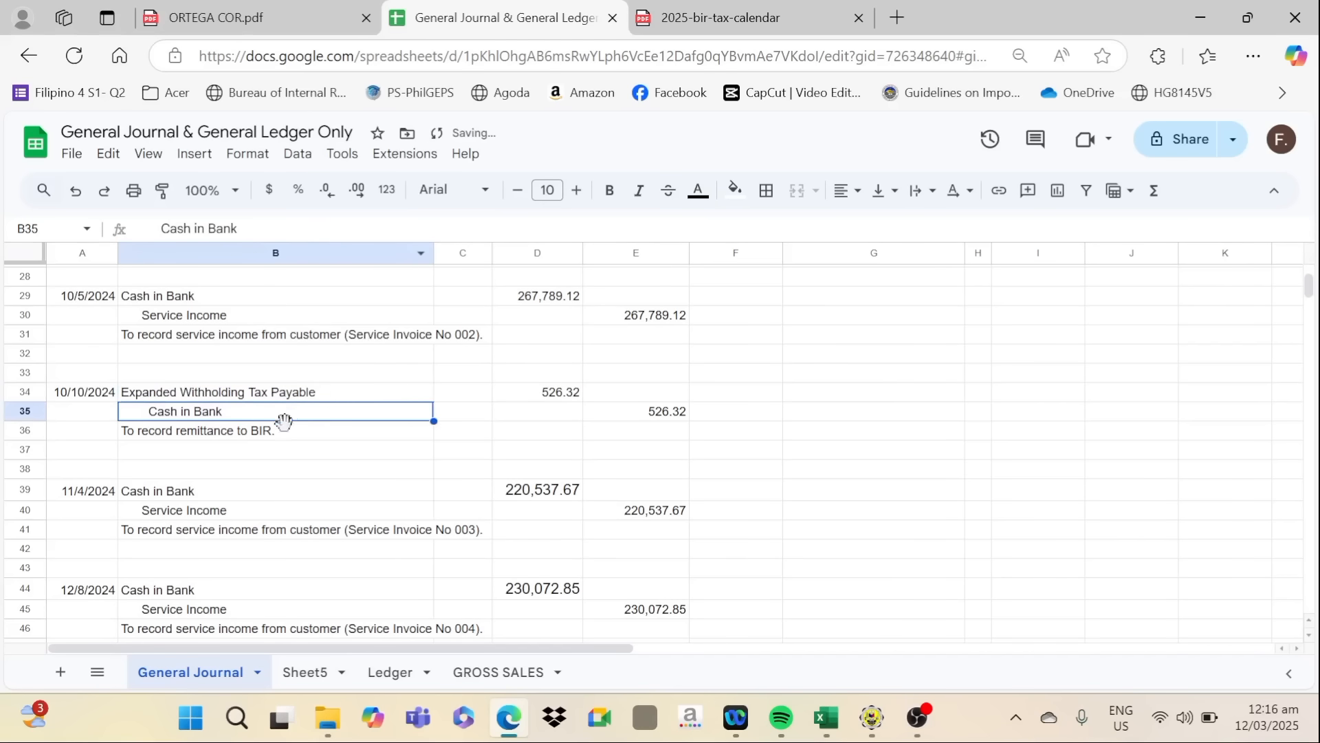
# Compare the 10/10/2024 journal entry's amounts with the Remittance line in the Ledger's Expanded Withholding Tax account, from date to debit formula
pyautogui.click(630, 416)
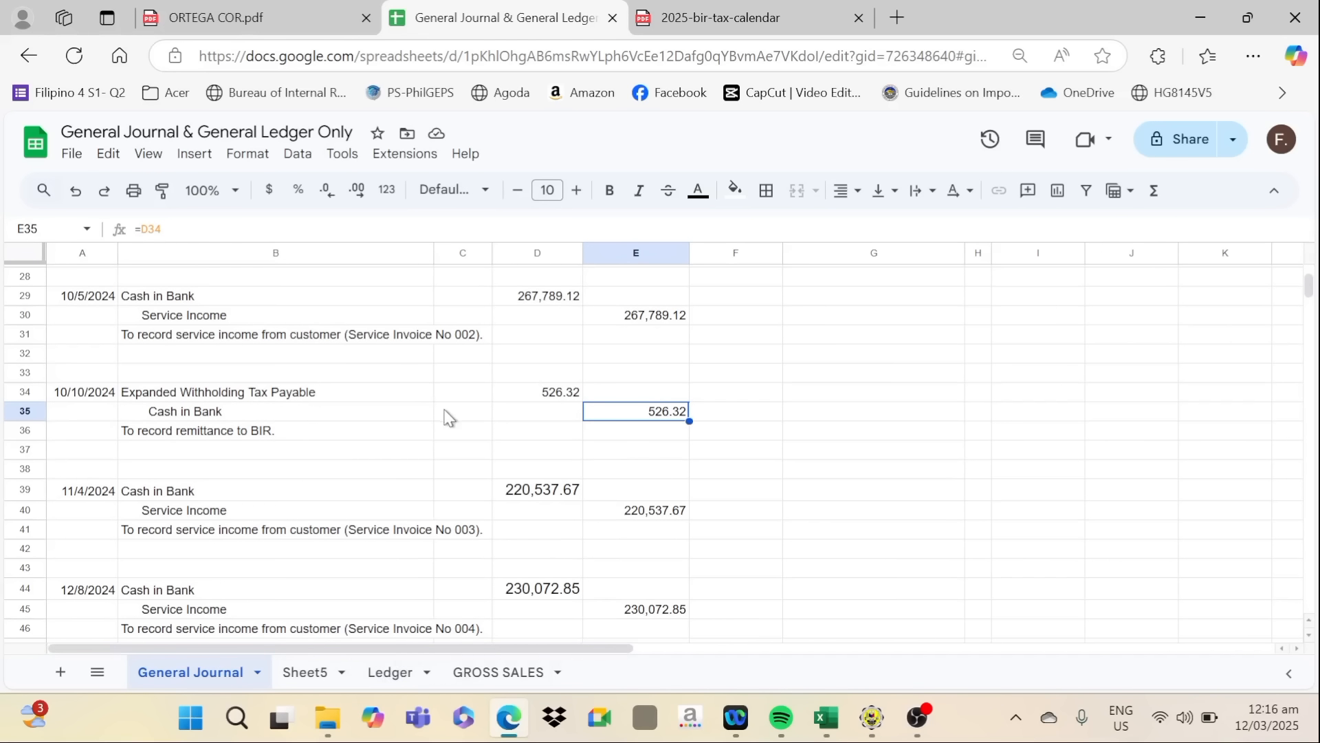
pyautogui.click(533, 399)
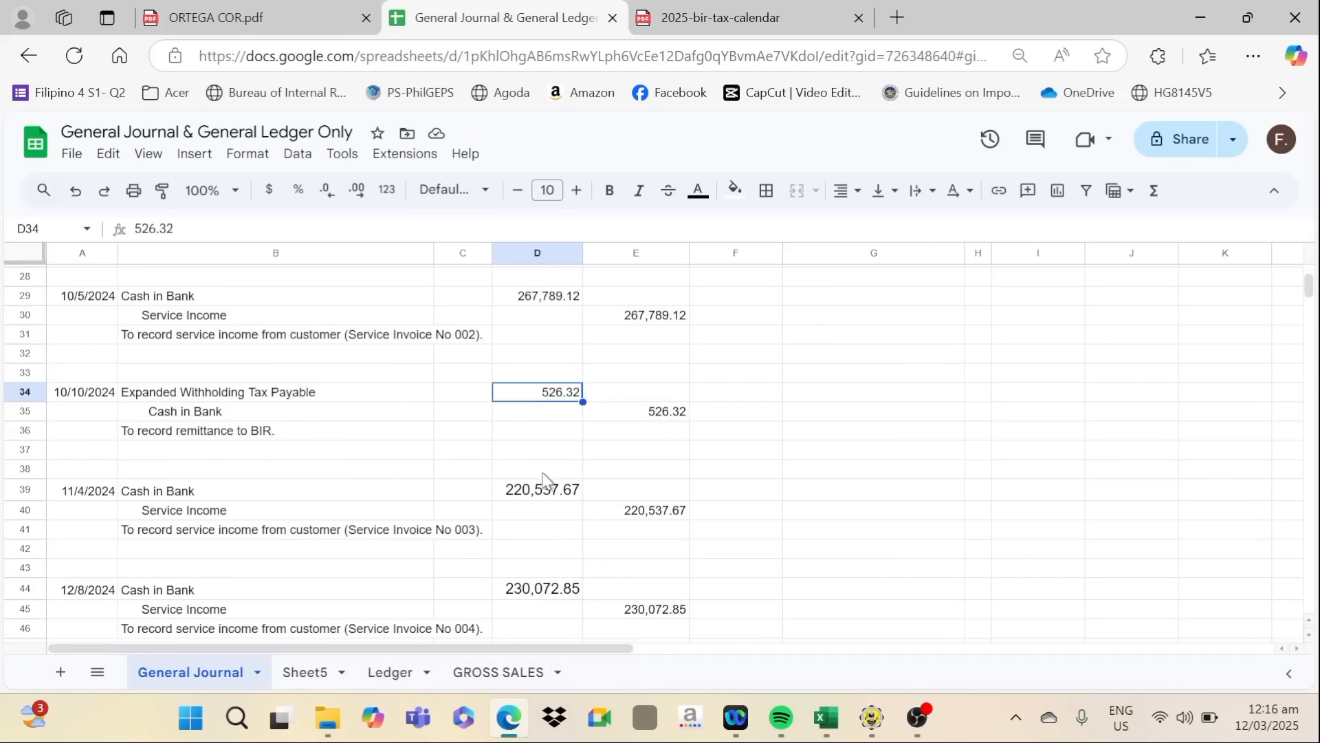
pyautogui.click(390, 672)
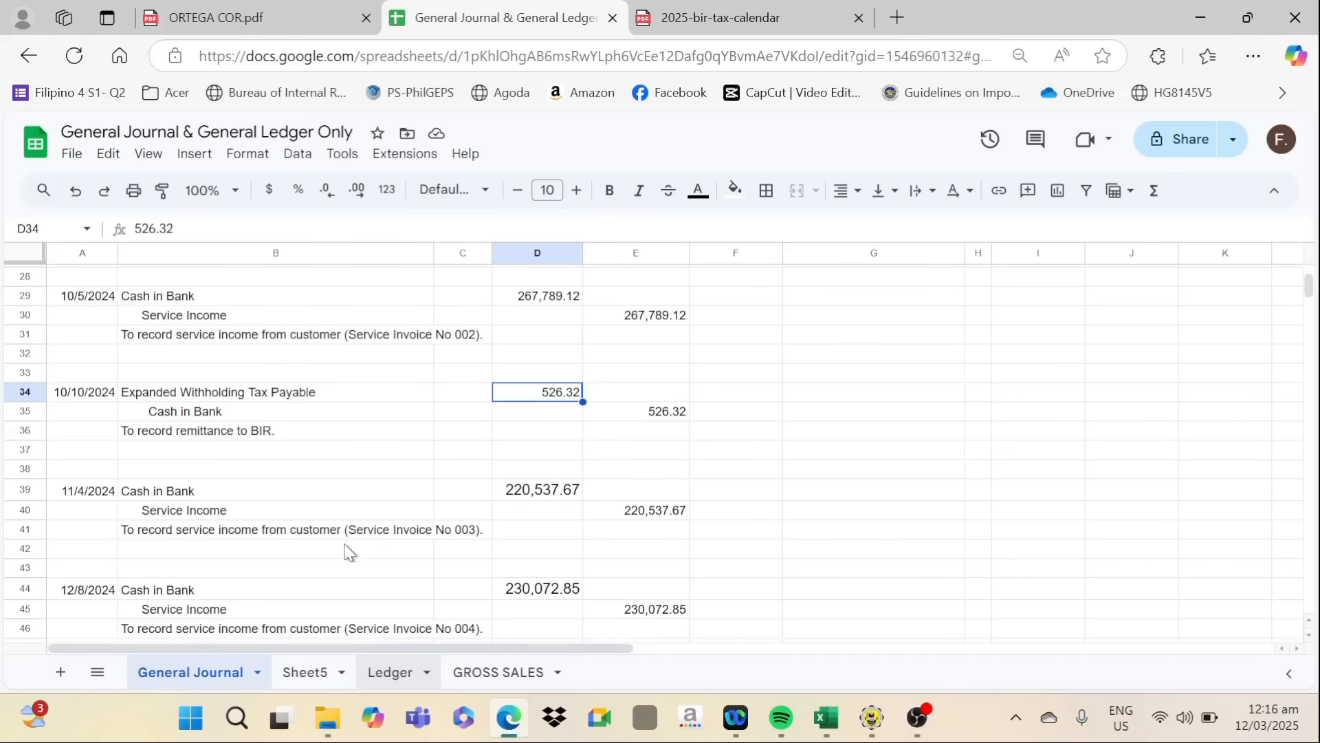
pyautogui.scroll(5, 307, 465)
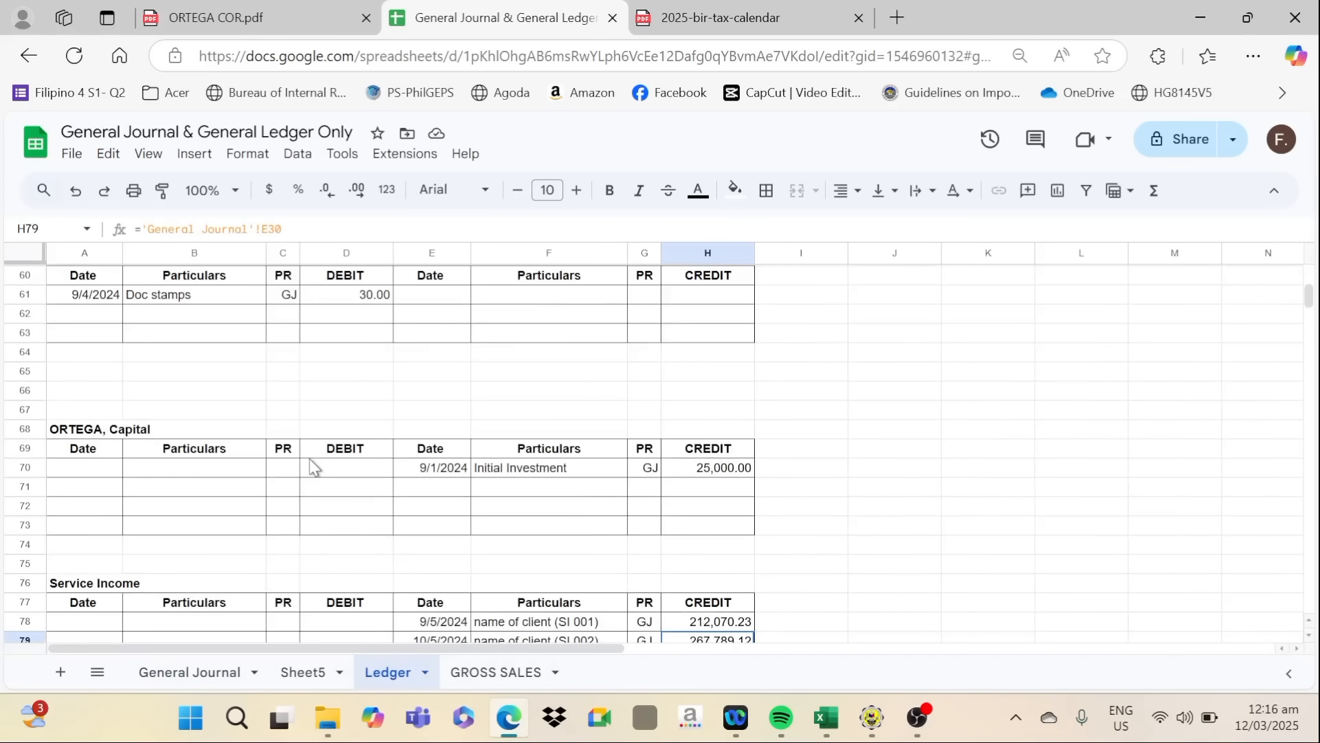
pyautogui.scroll(5, 309, 459)
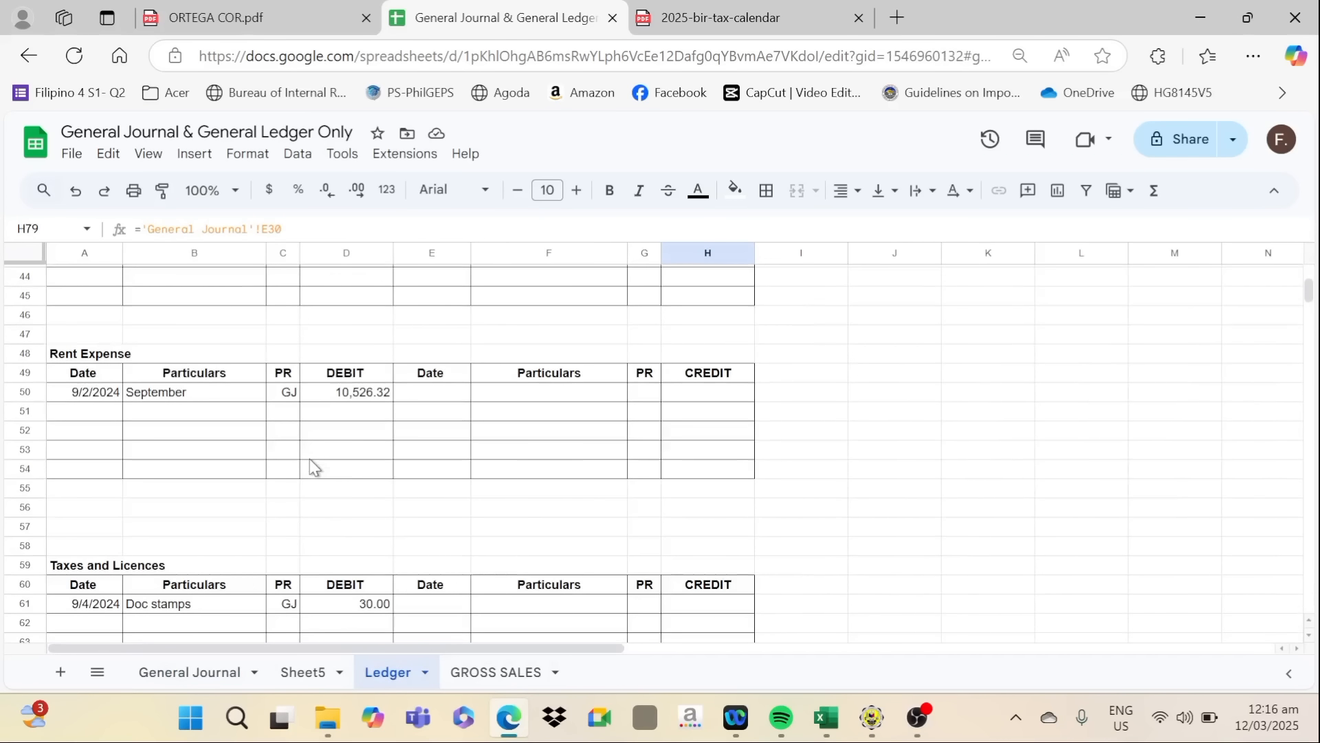
pyautogui.scroll(4, 309, 459)
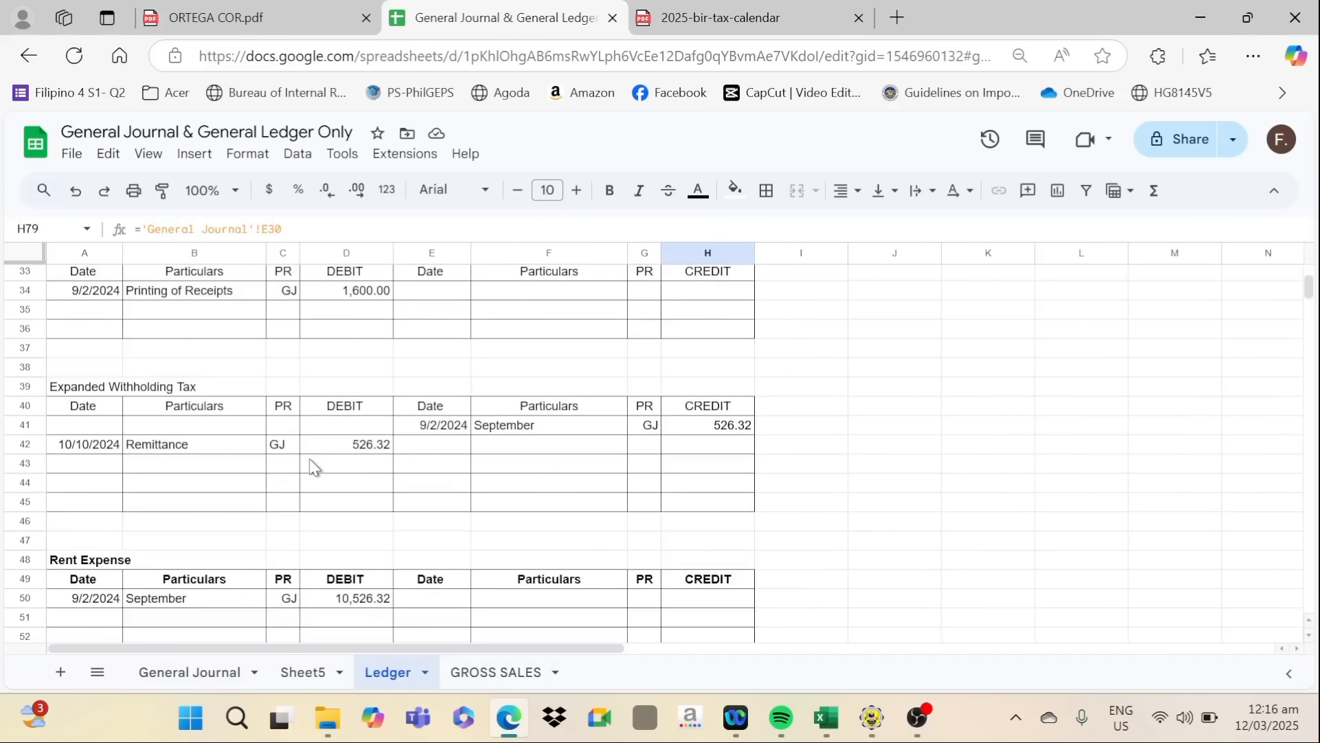
pyautogui.click(412, 446)
pyautogui.click(92, 456)
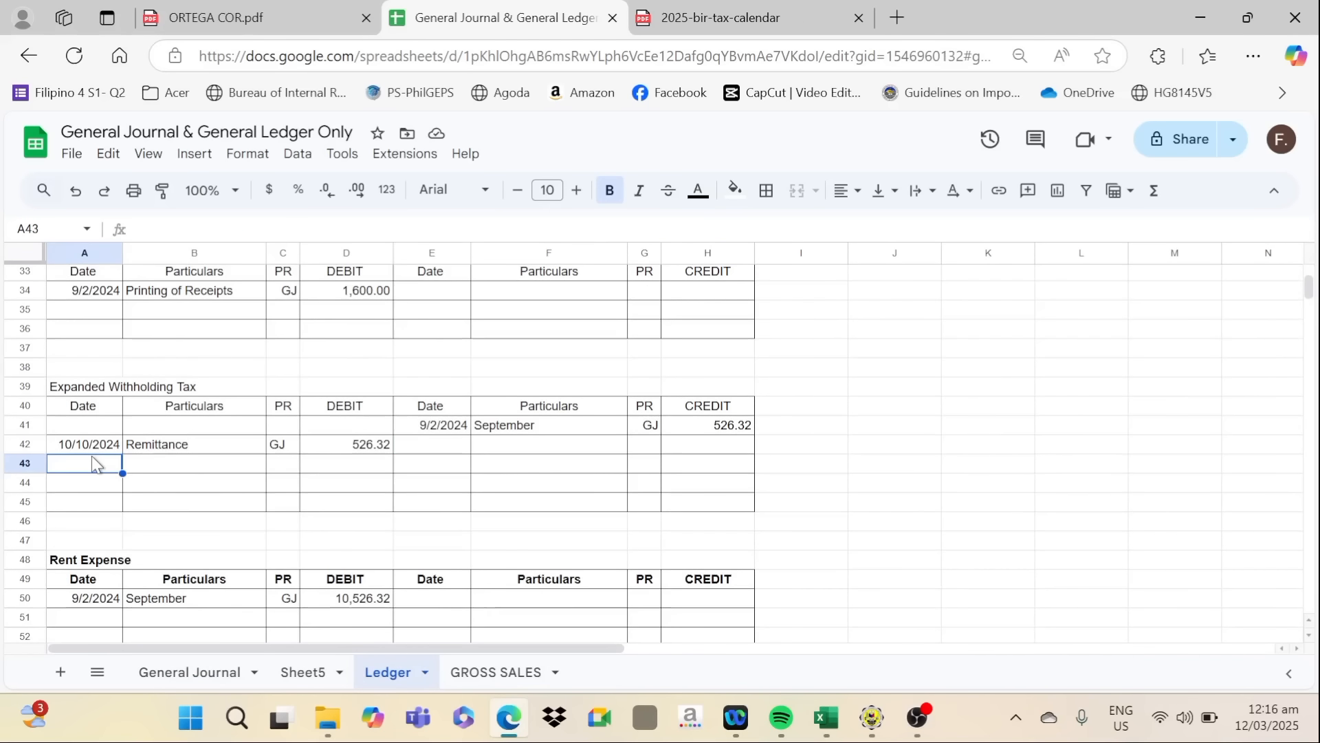
pyautogui.click(92, 449)
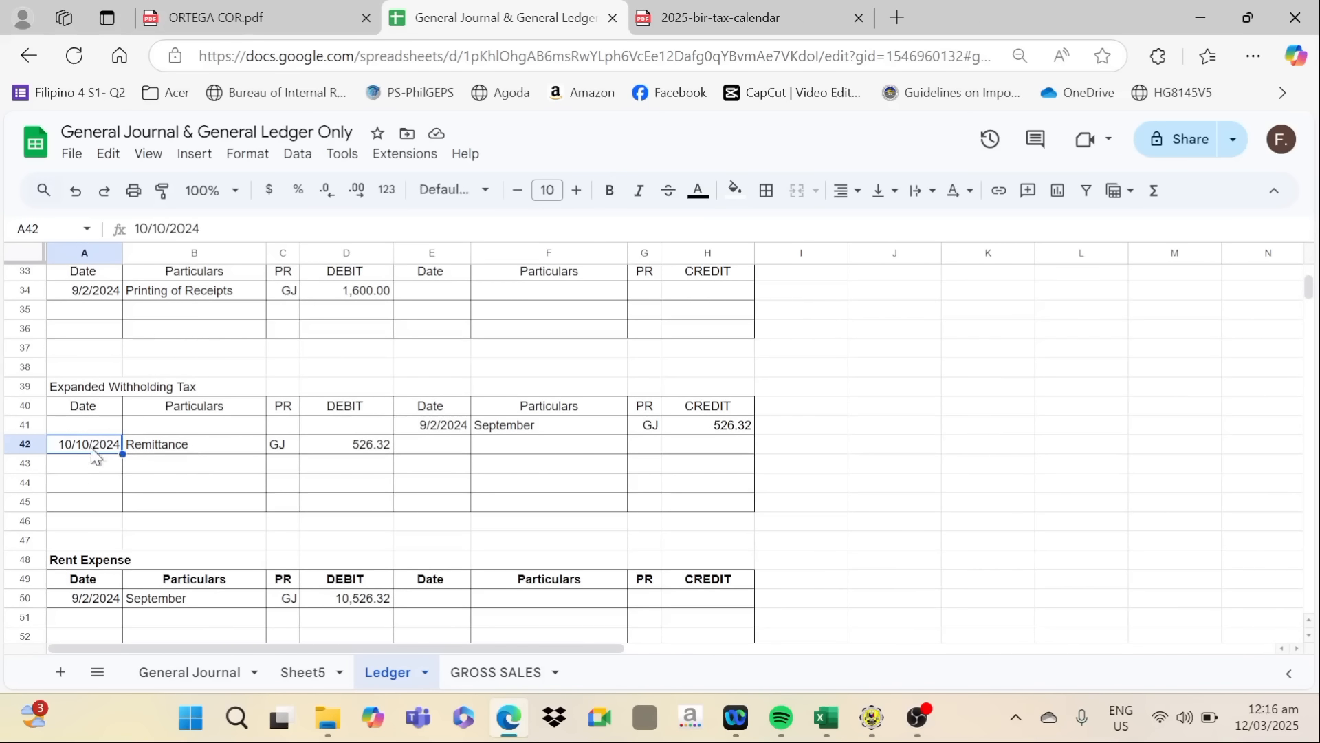
pyautogui.click(163, 448)
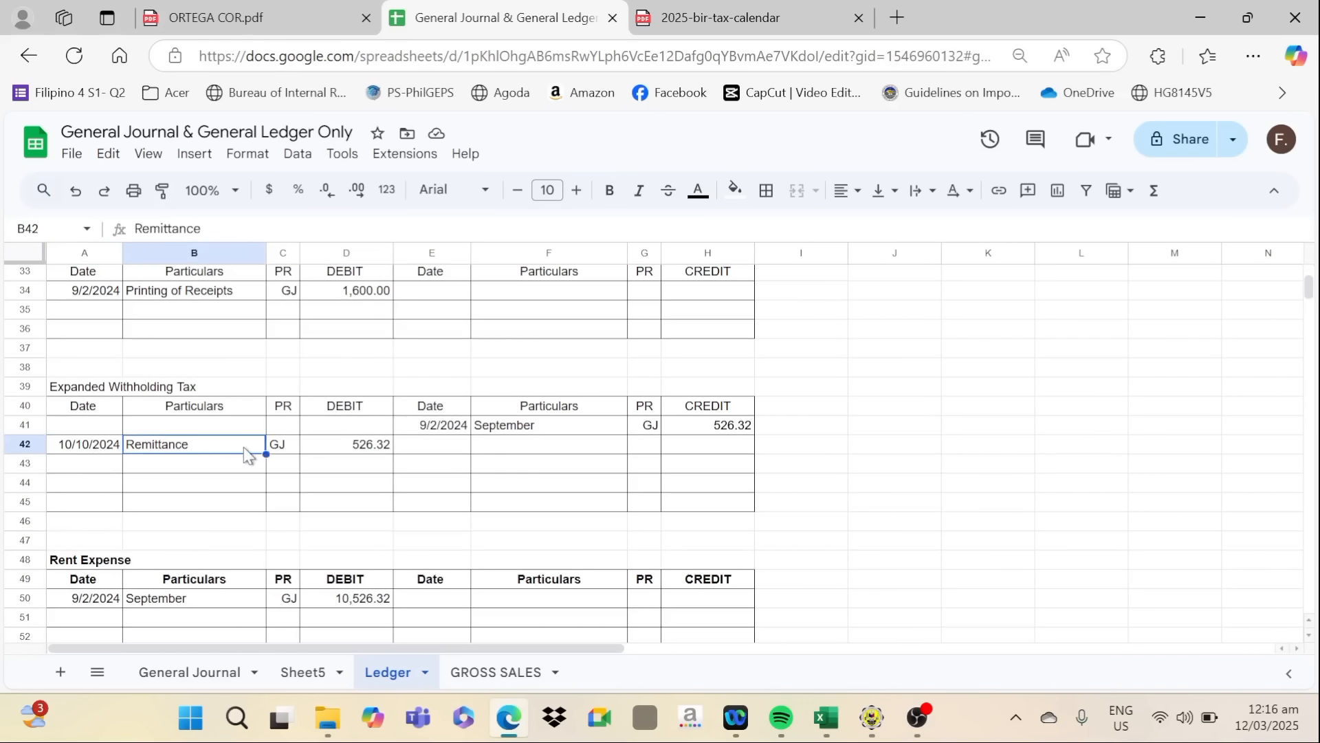
pyautogui.click(295, 452)
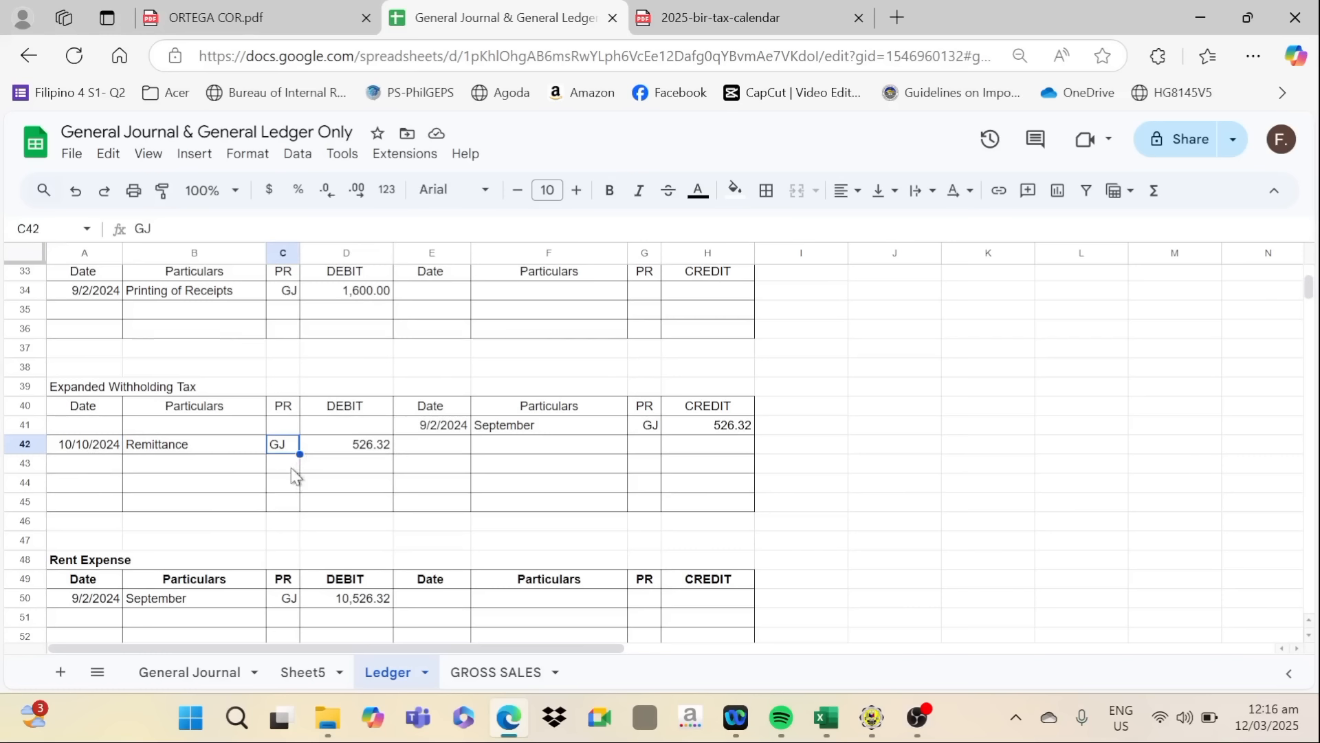
pyautogui.click(352, 452)
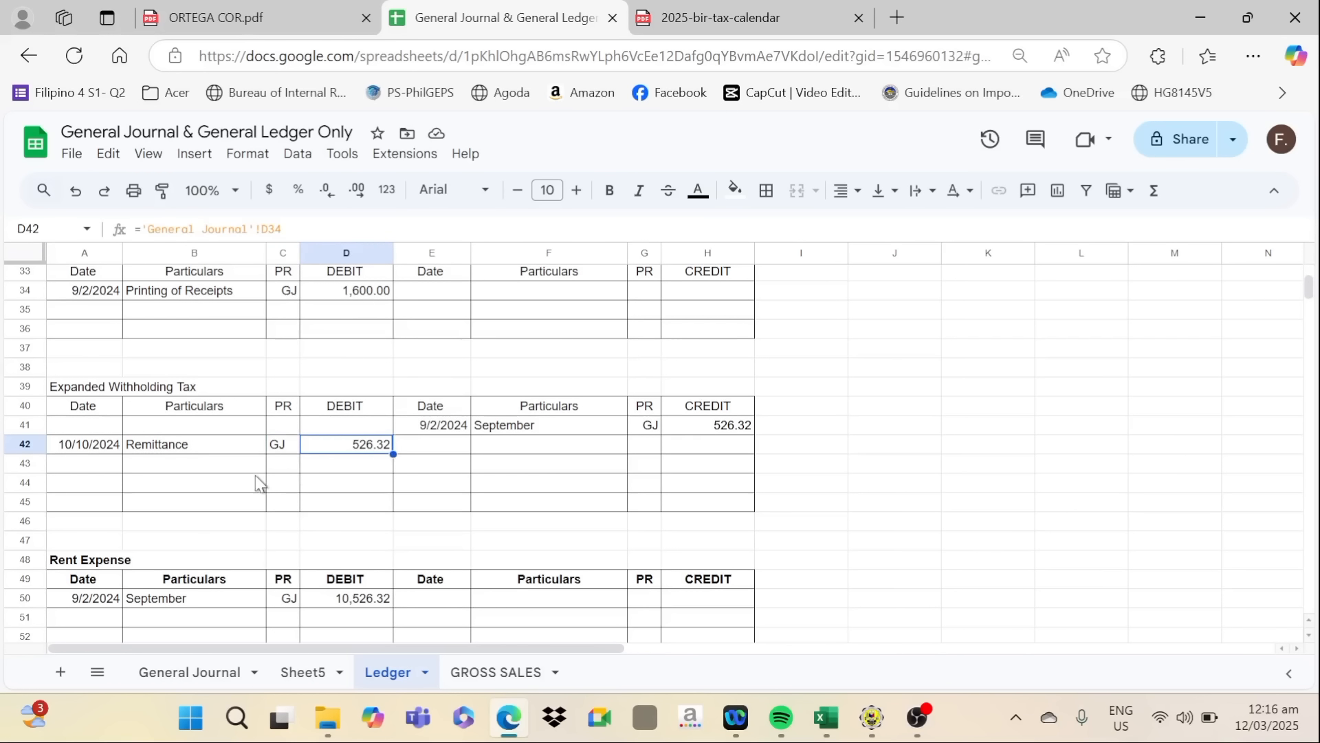
# Inspect the Remittance to BIR line on the credit side of the Ledger's Cash in Bank account, from date to amount formula
pyautogui.scroll(8, 392, 510)
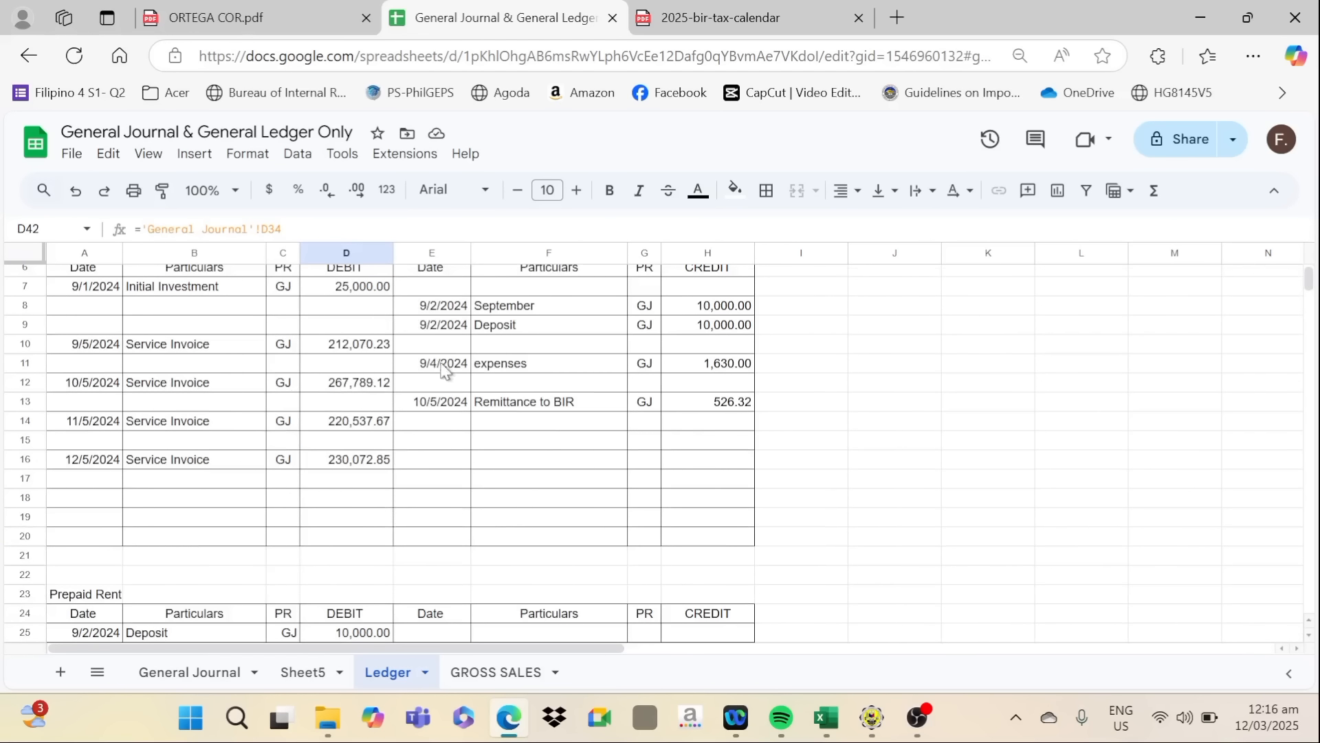
pyautogui.click(443, 404)
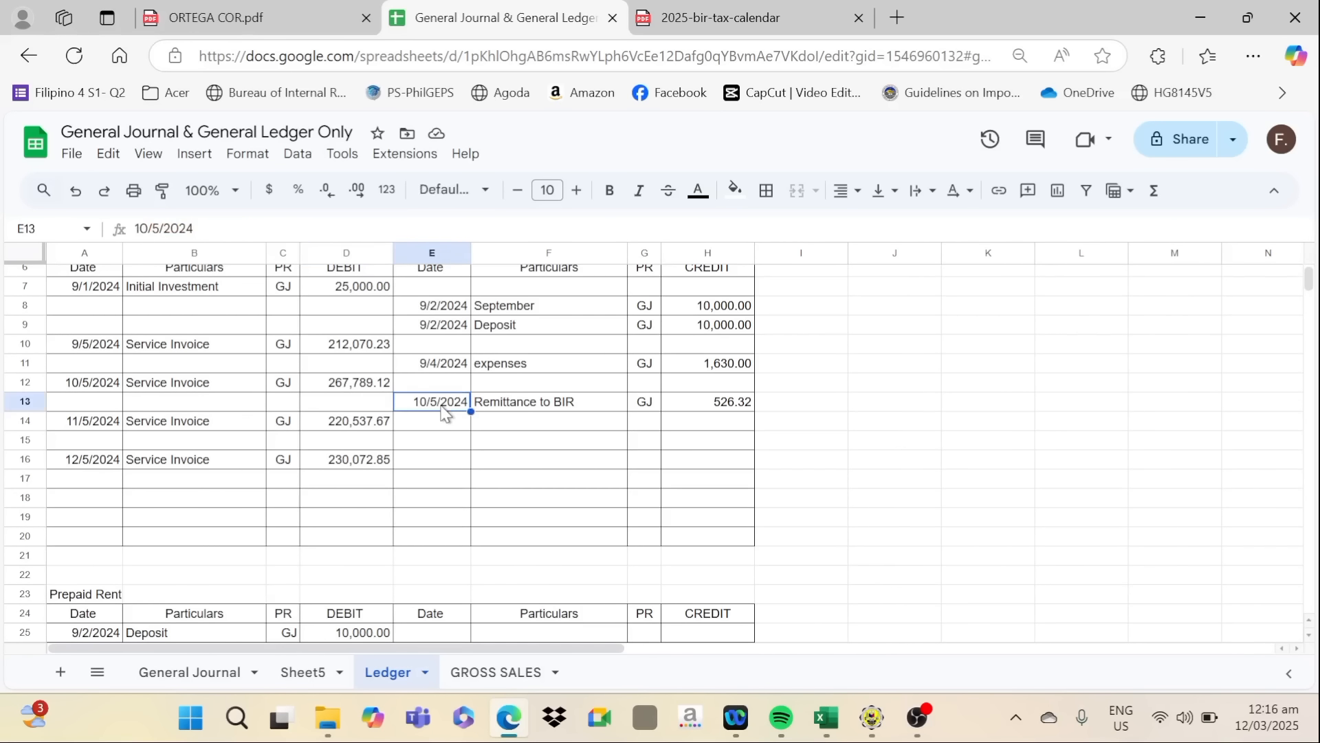
pyautogui.scroll(2, 444, 409)
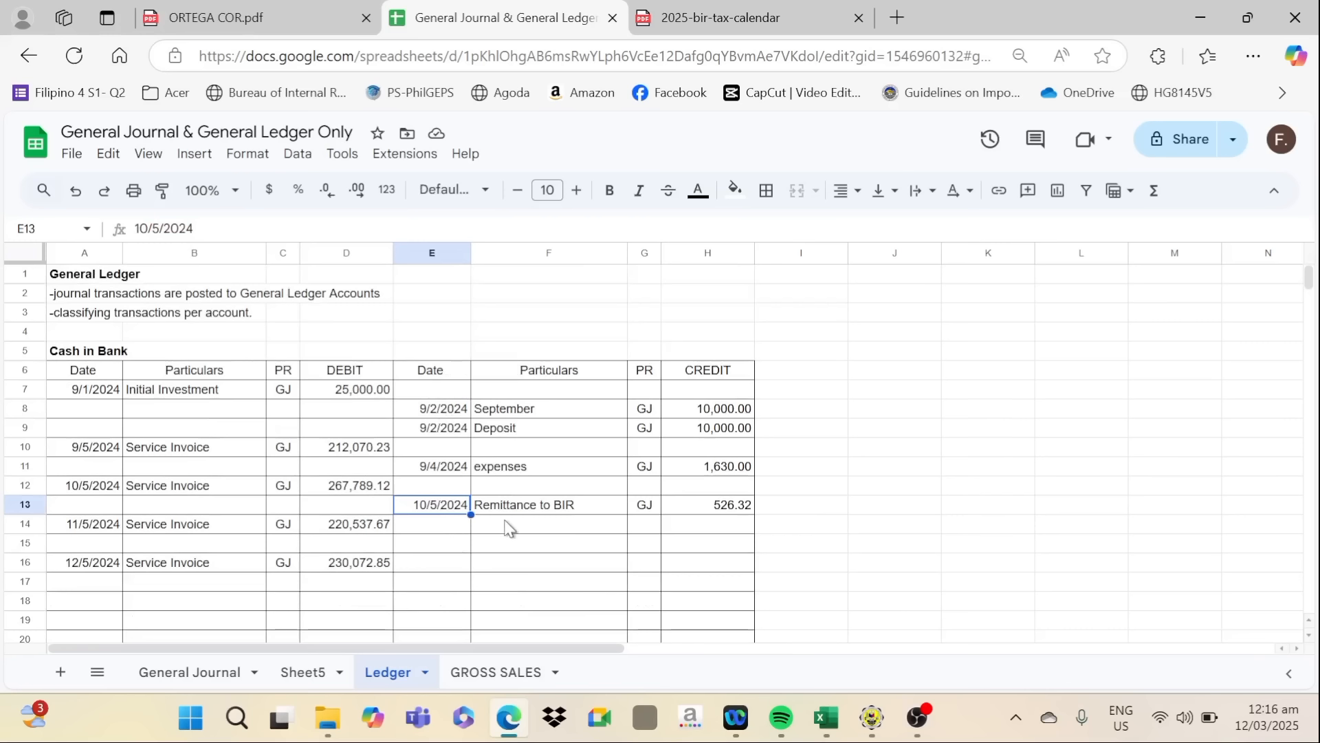
pyautogui.click(545, 507)
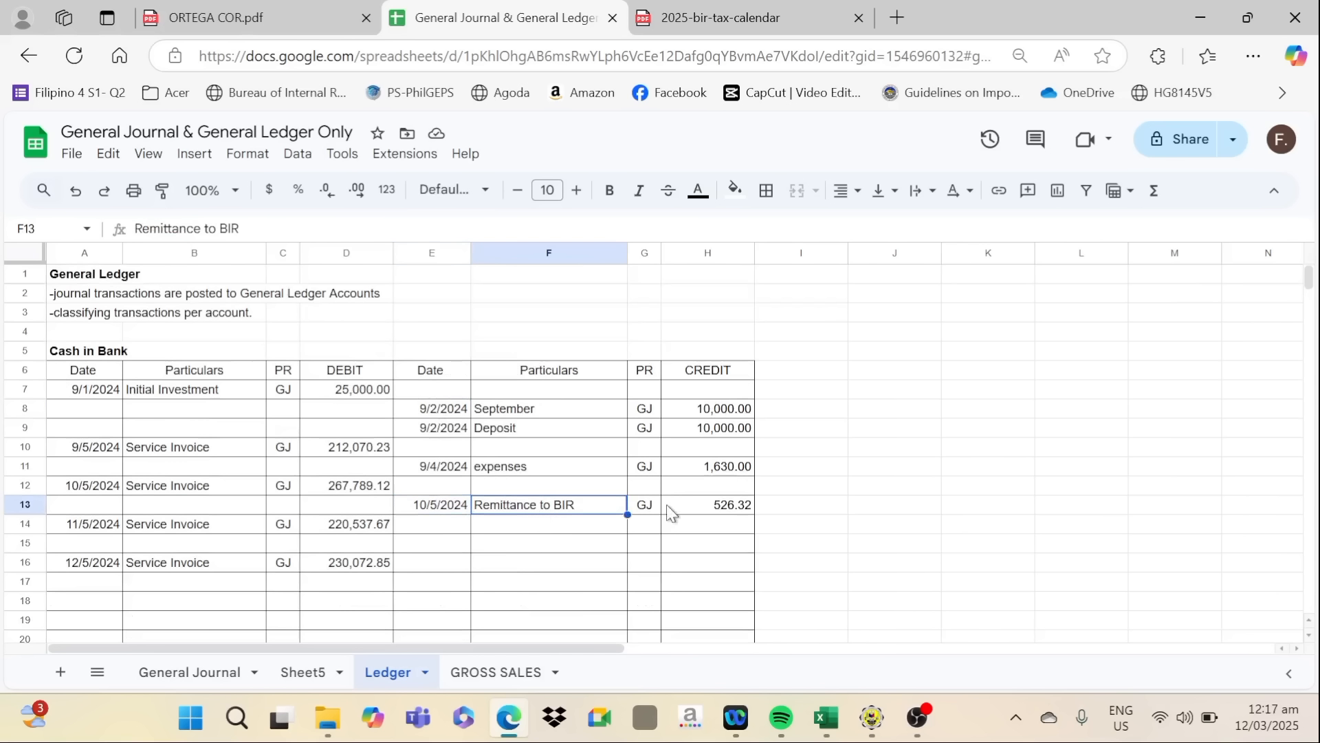
pyautogui.click(651, 509)
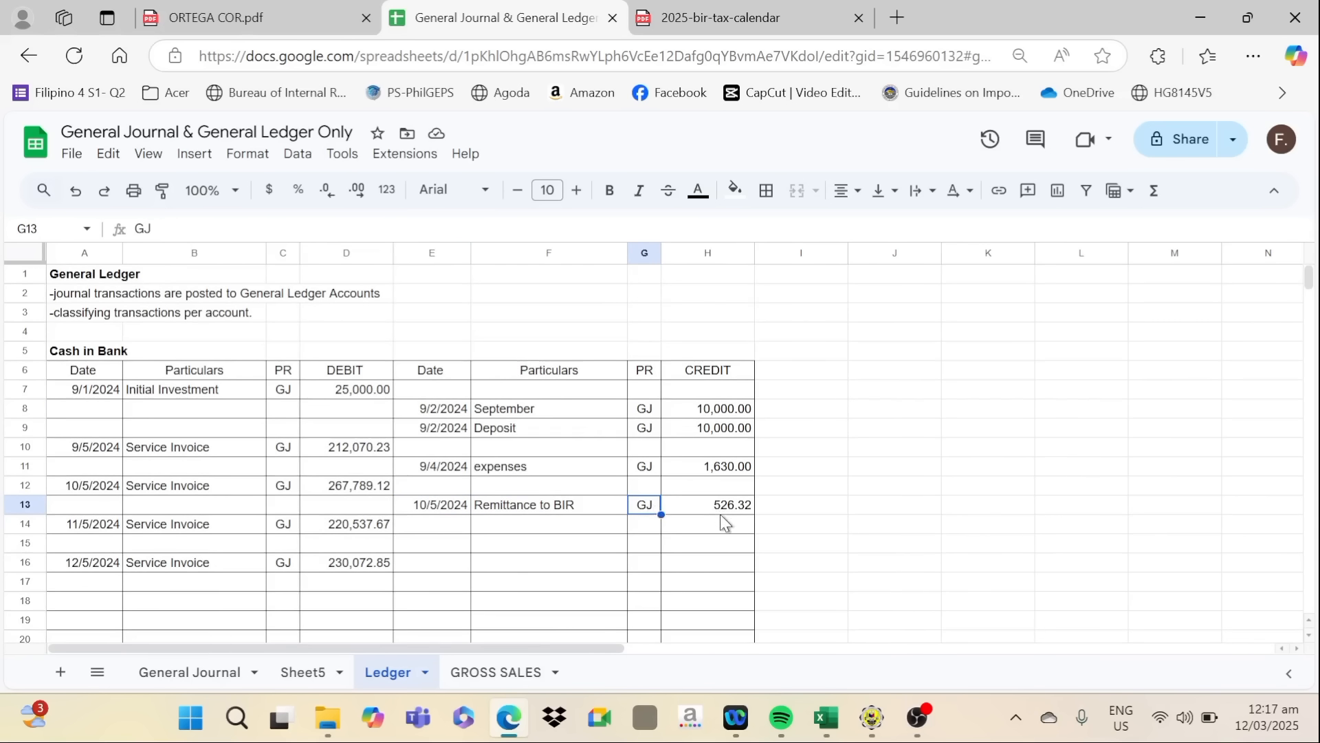
pyautogui.click(727, 492)
pyautogui.click(699, 505)
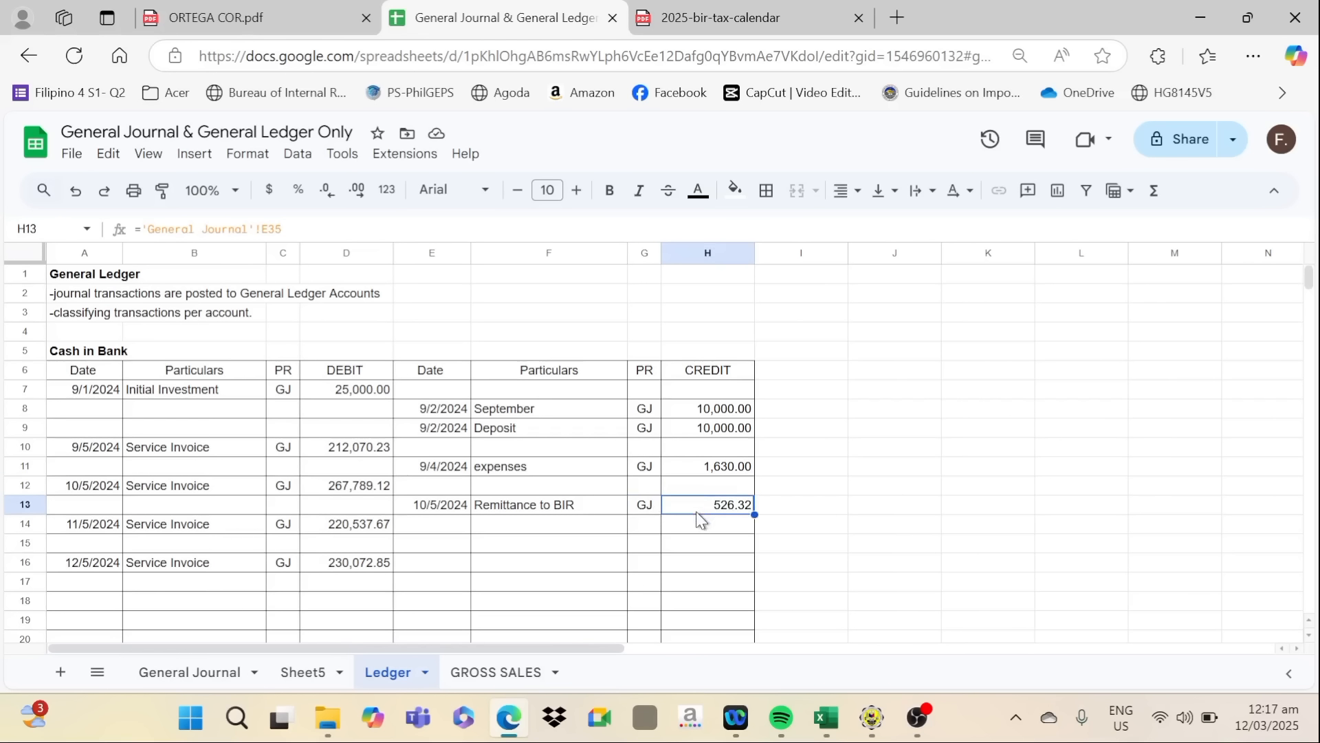
# Review the 12/8/2024 General Journal entry for Service Invoice No 004, from date and accounts to debit amount and credit formula
pyautogui.click(207, 672)
pyautogui.scroll(-2, 332, 521)
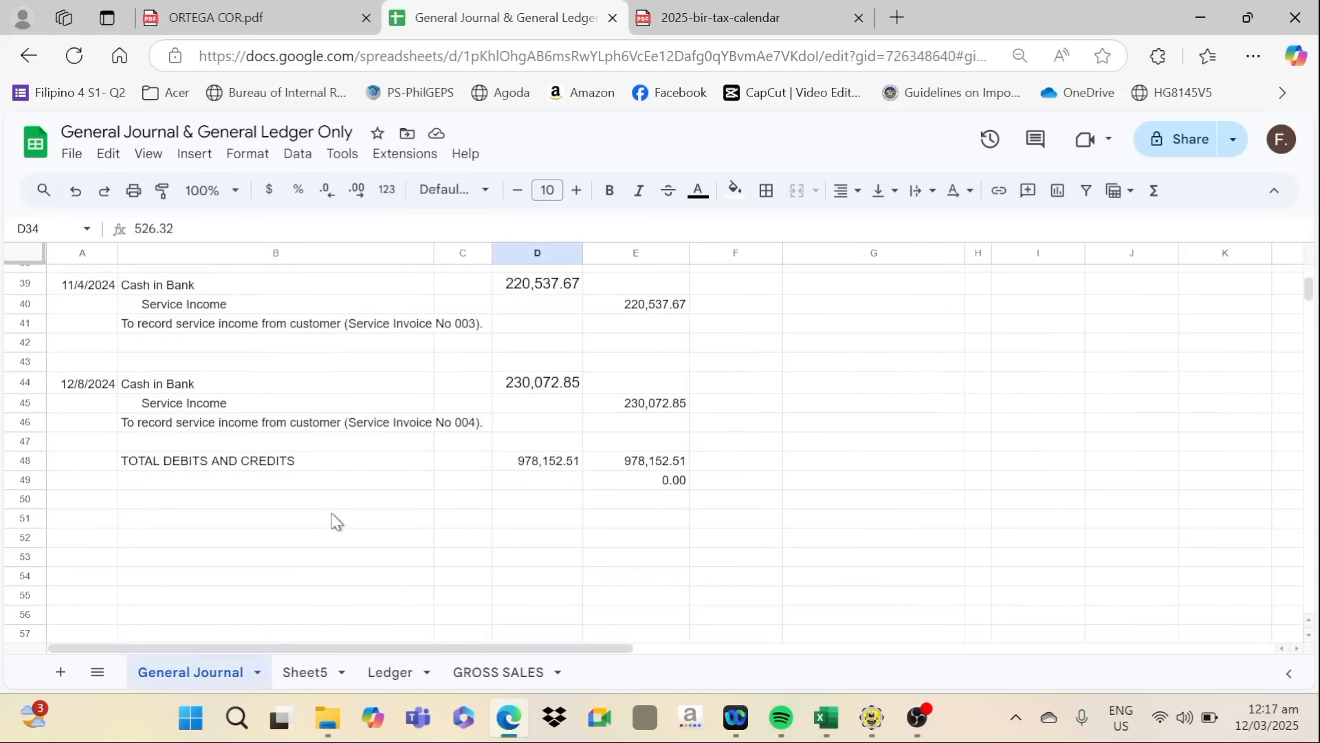
pyautogui.click(104, 387)
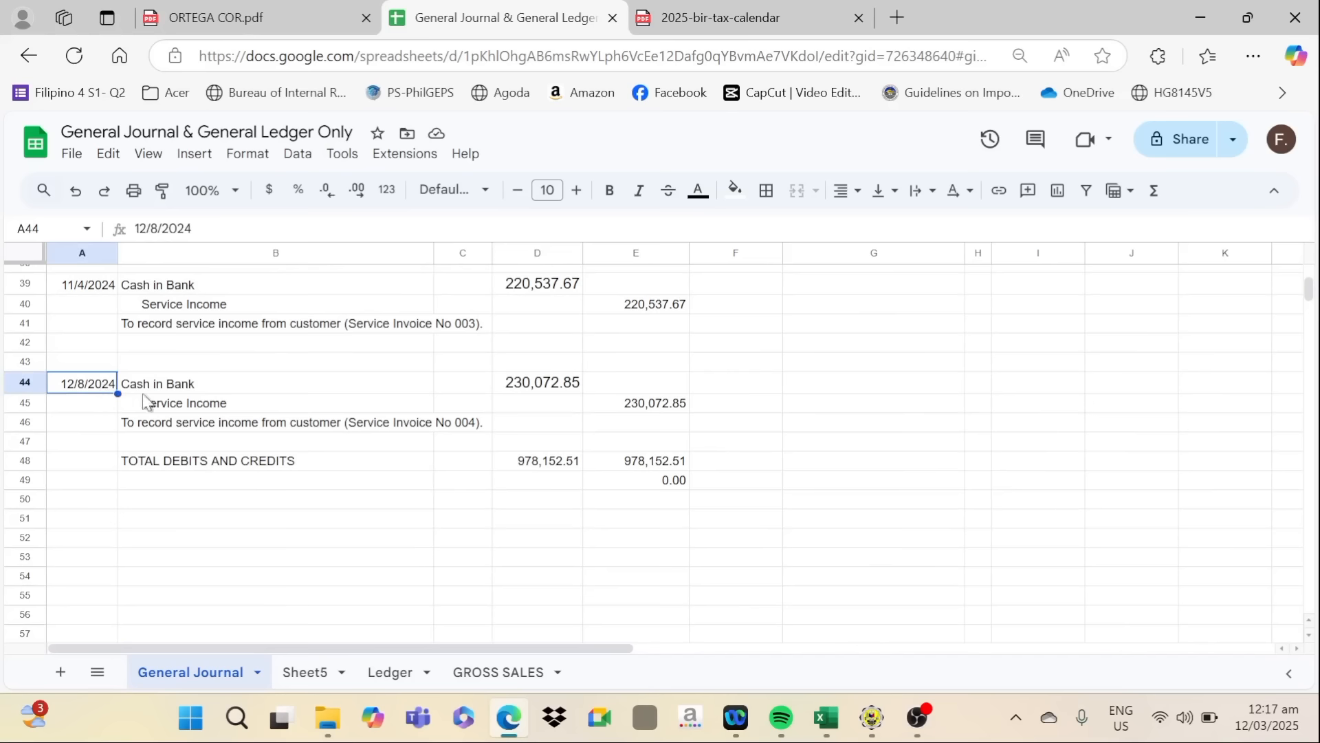
pyautogui.click(180, 385)
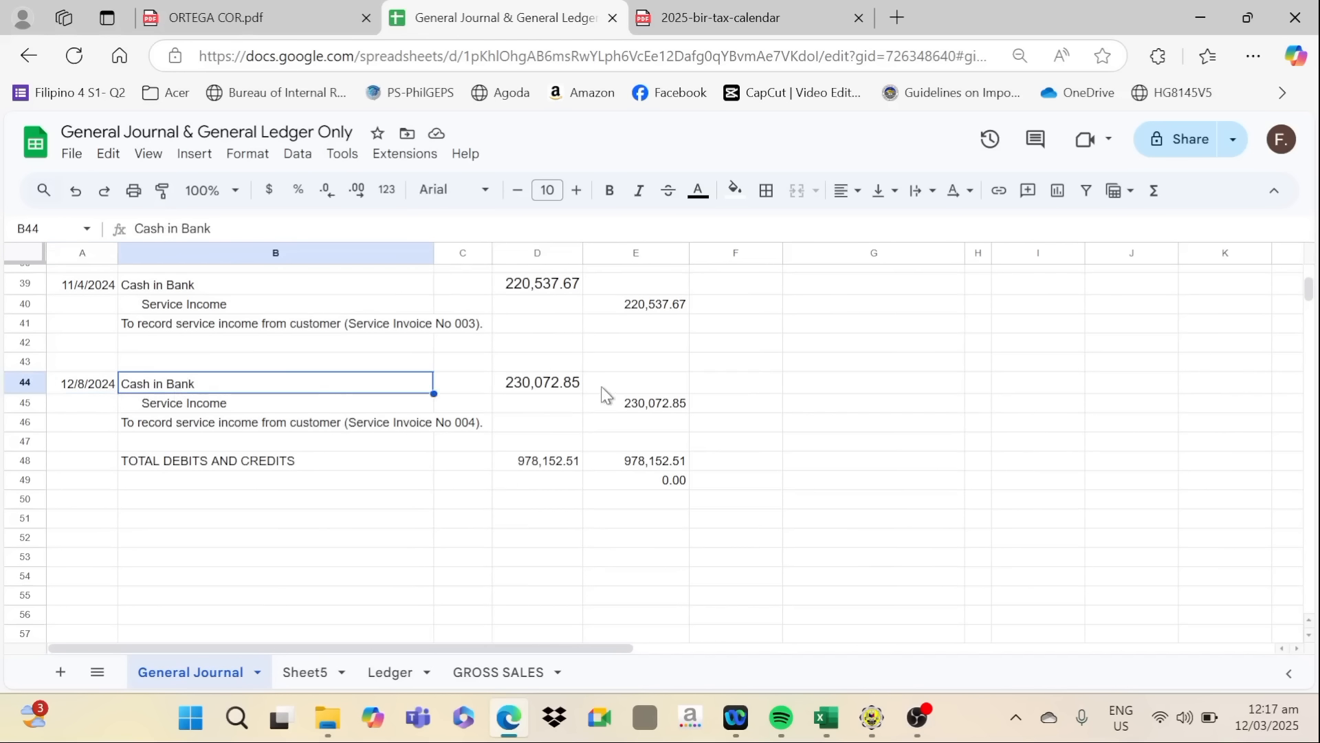
pyautogui.click(551, 389)
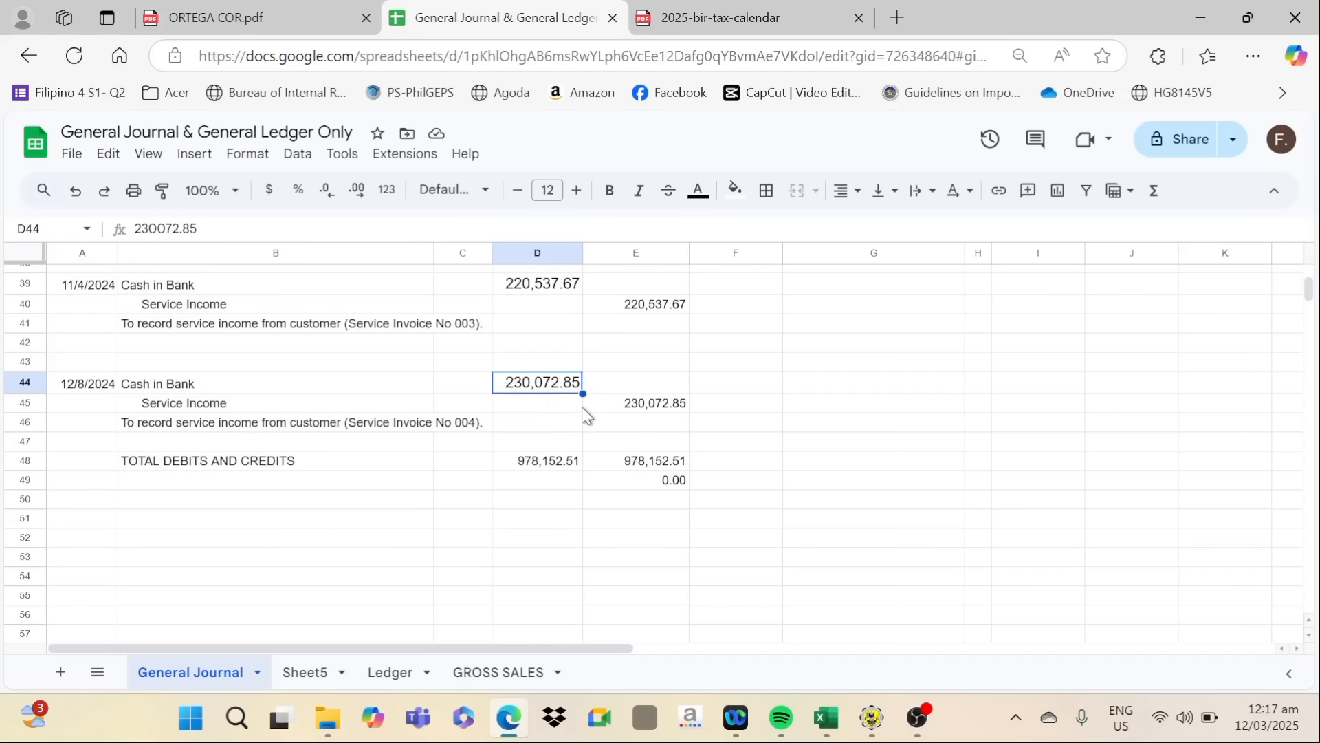
pyautogui.click(141, 410)
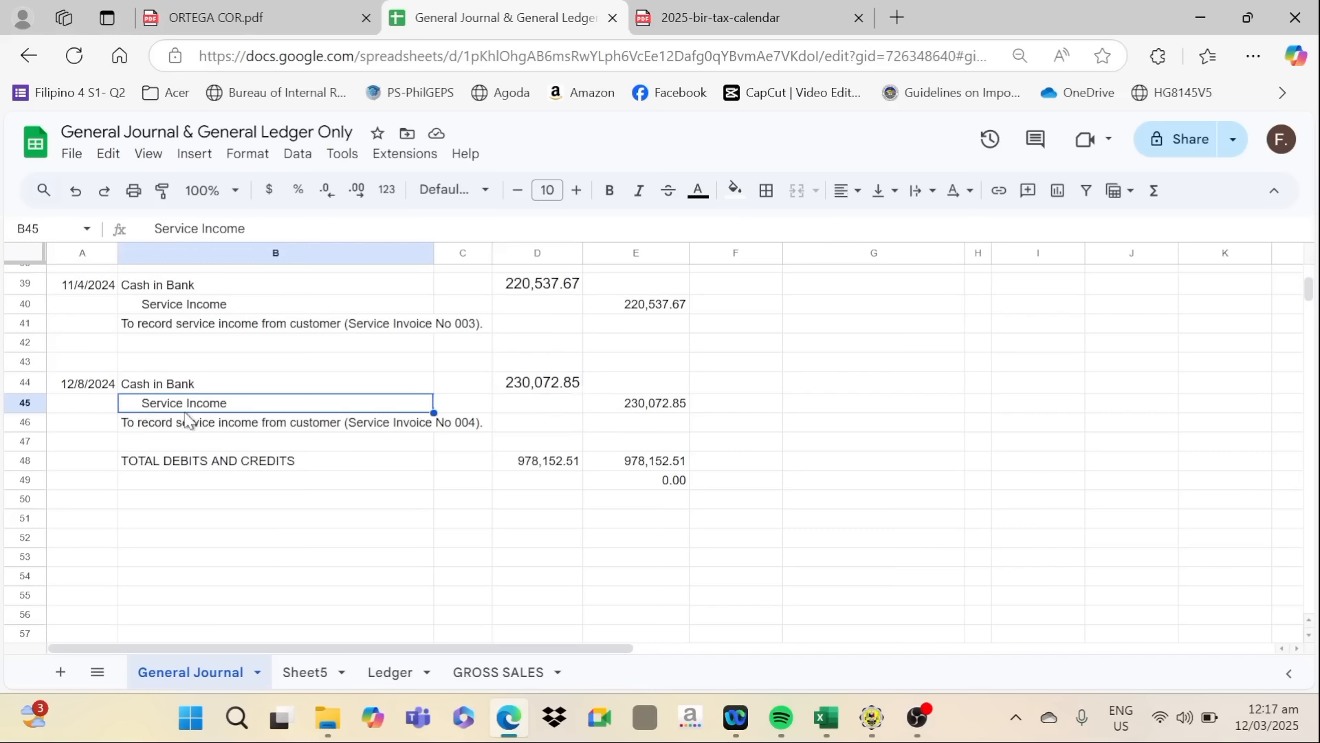
pyautogui.click(629, 411)
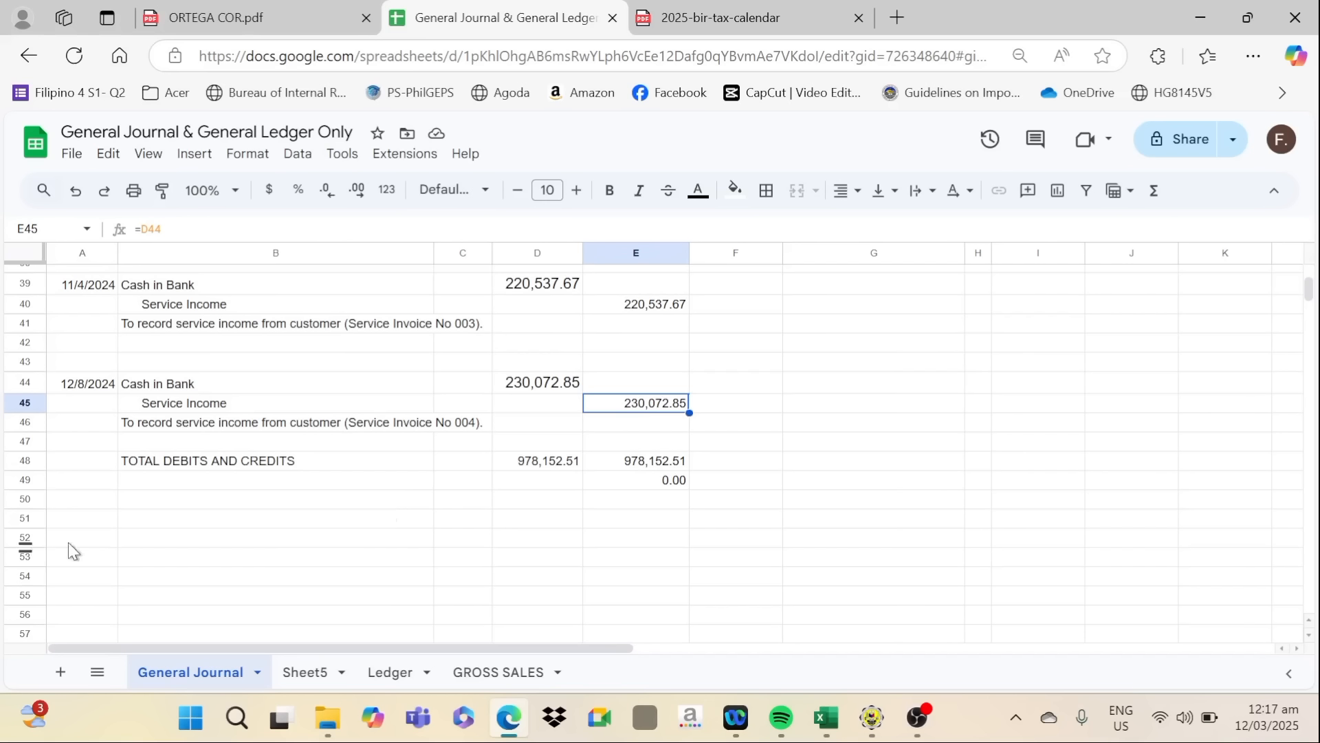
# Compare the 12/8/2024 journal entry's Cash in Bank debit with the 12/5/2024 Service Invoice line in the Ledger's Cash in Bank account
pyautogui.hotkey('ctrl', 'shift', 'pagedown')
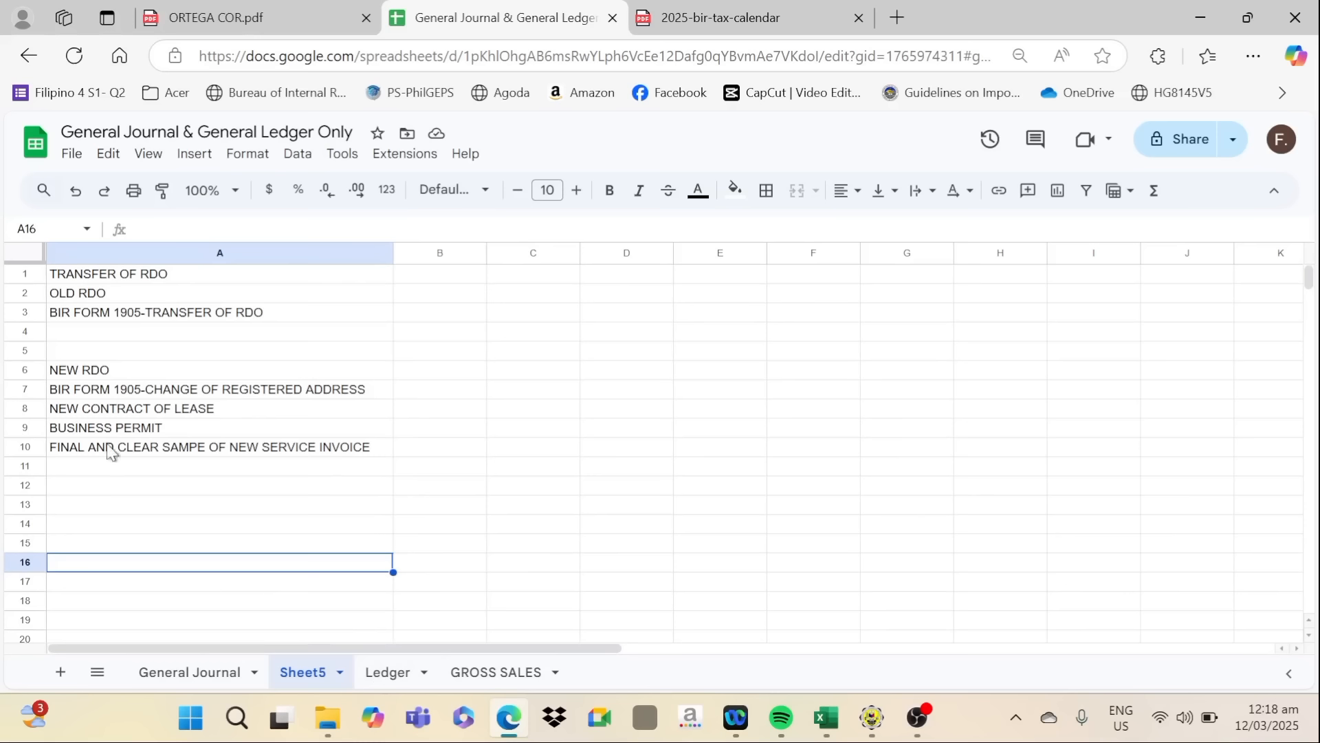
pyautogui.click(382, 671)
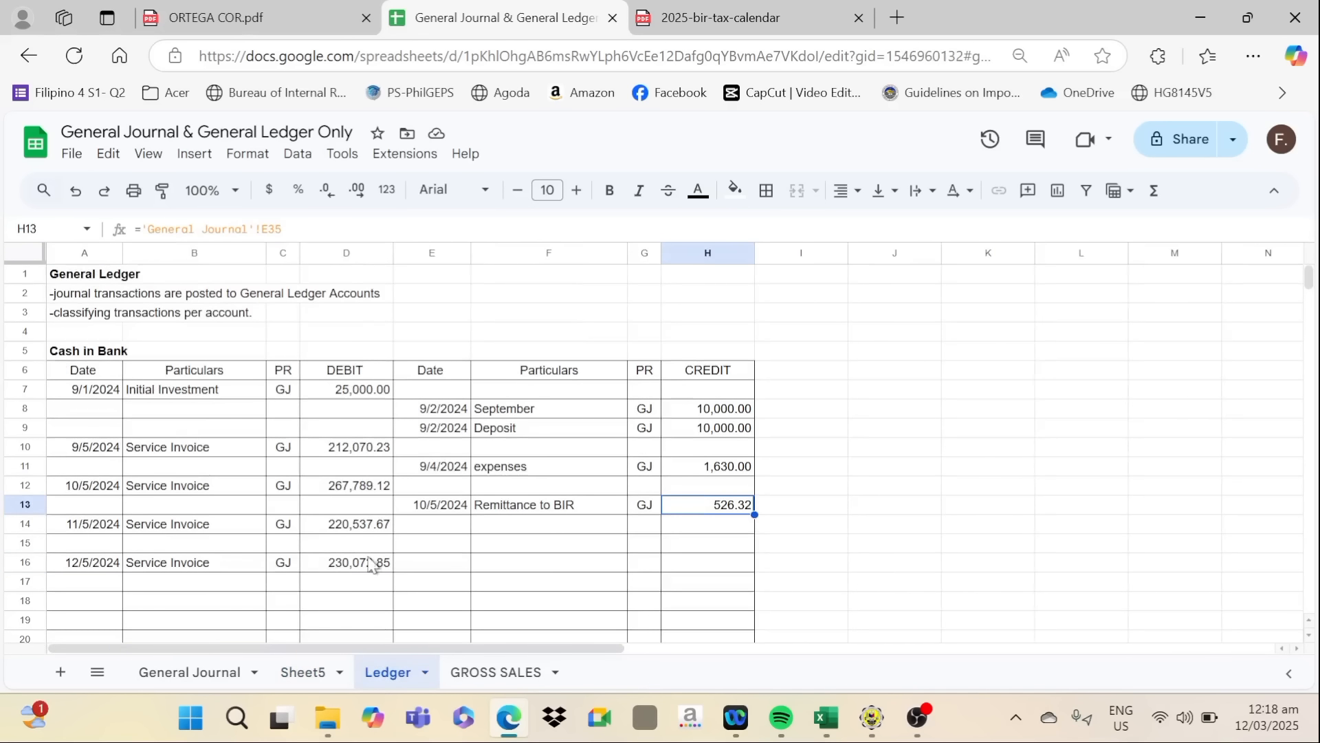
pyautogui.scroll(-2, 389, 540)
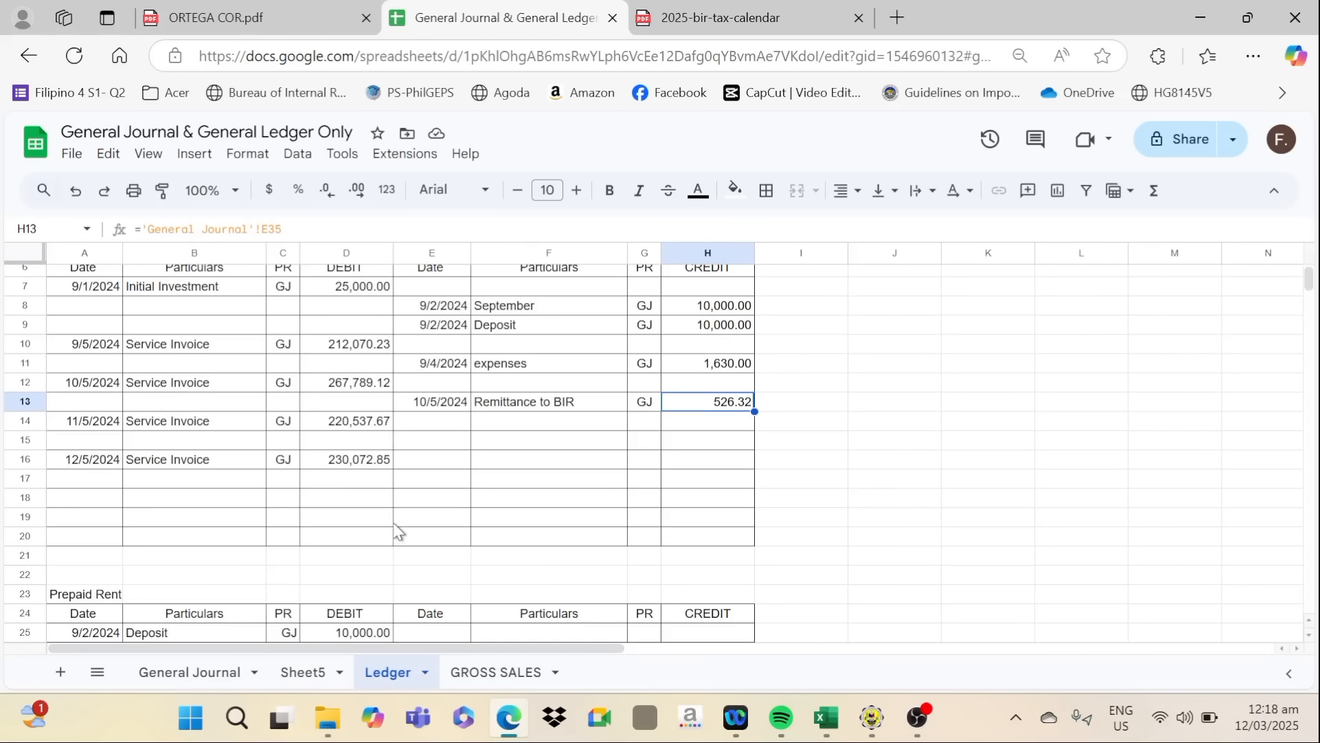
pyautogui.scroll(-5, 398, 531)
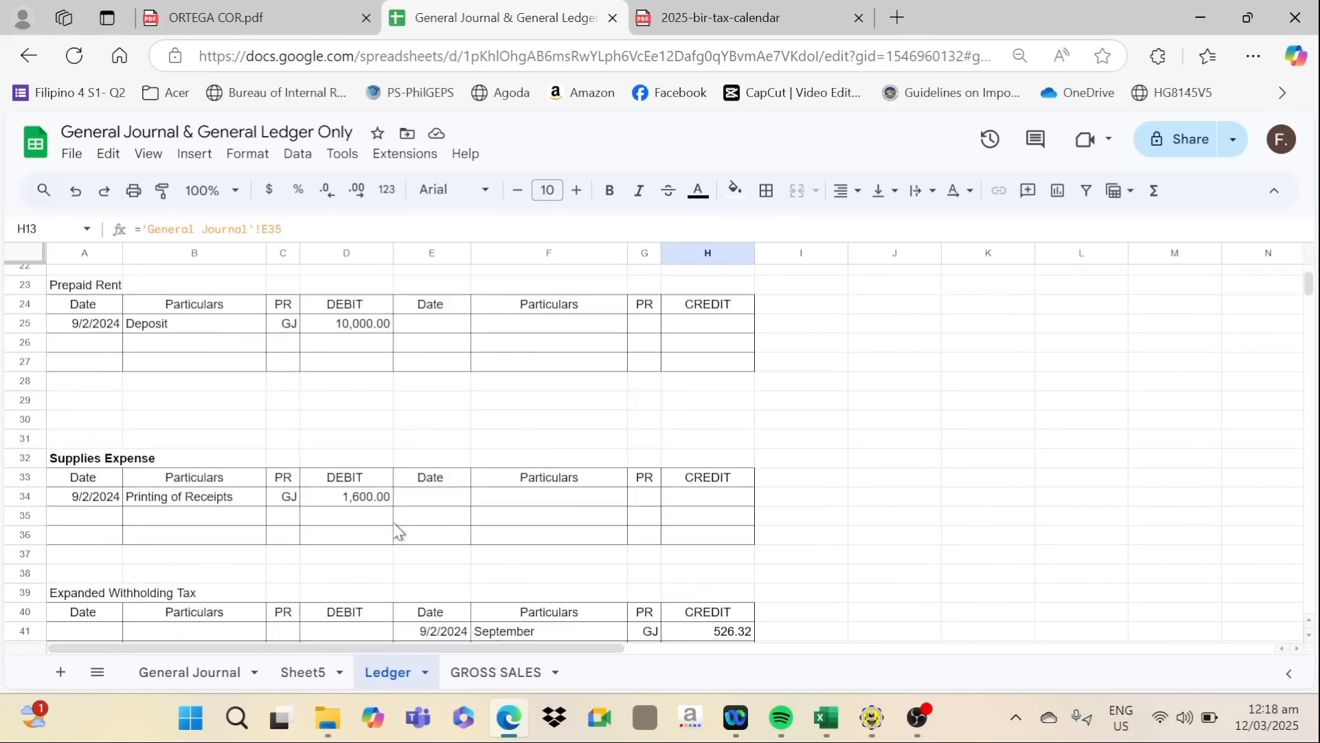
pyautogui.click(213, 656)
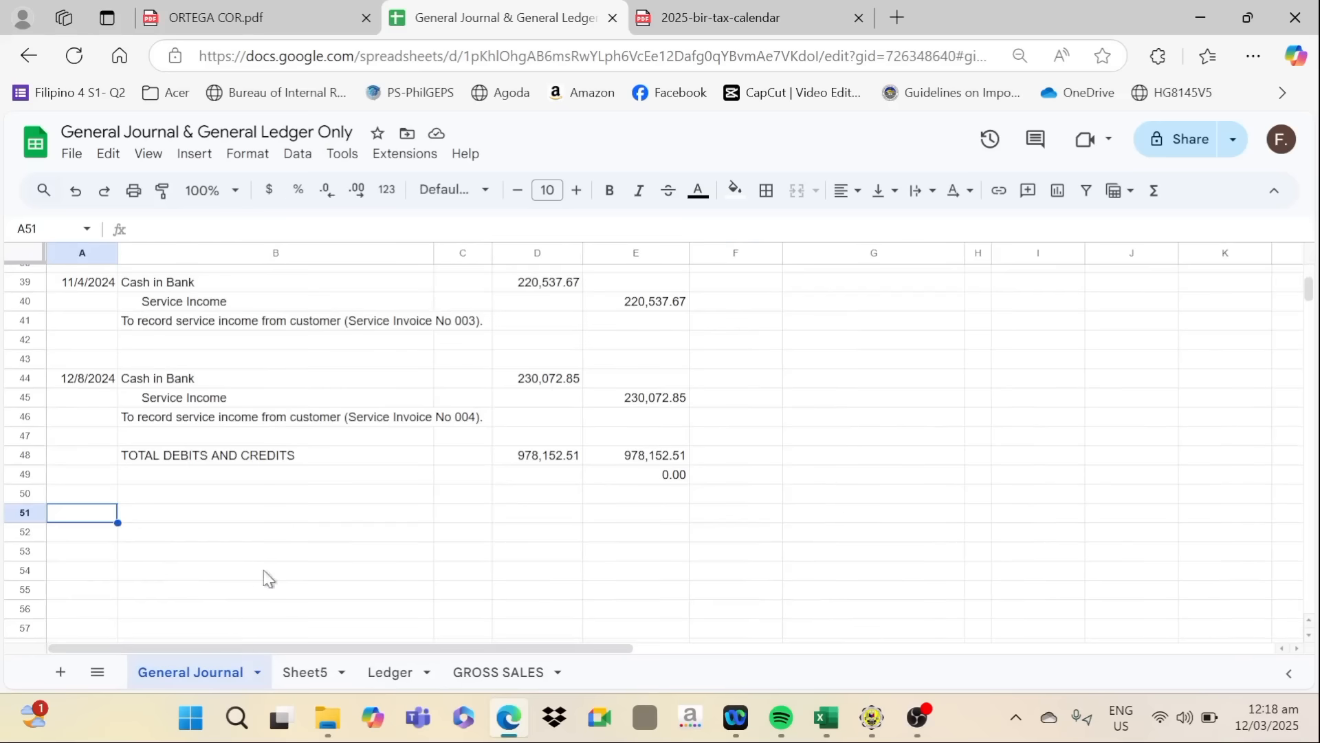
pyautogui.click(200, 385)
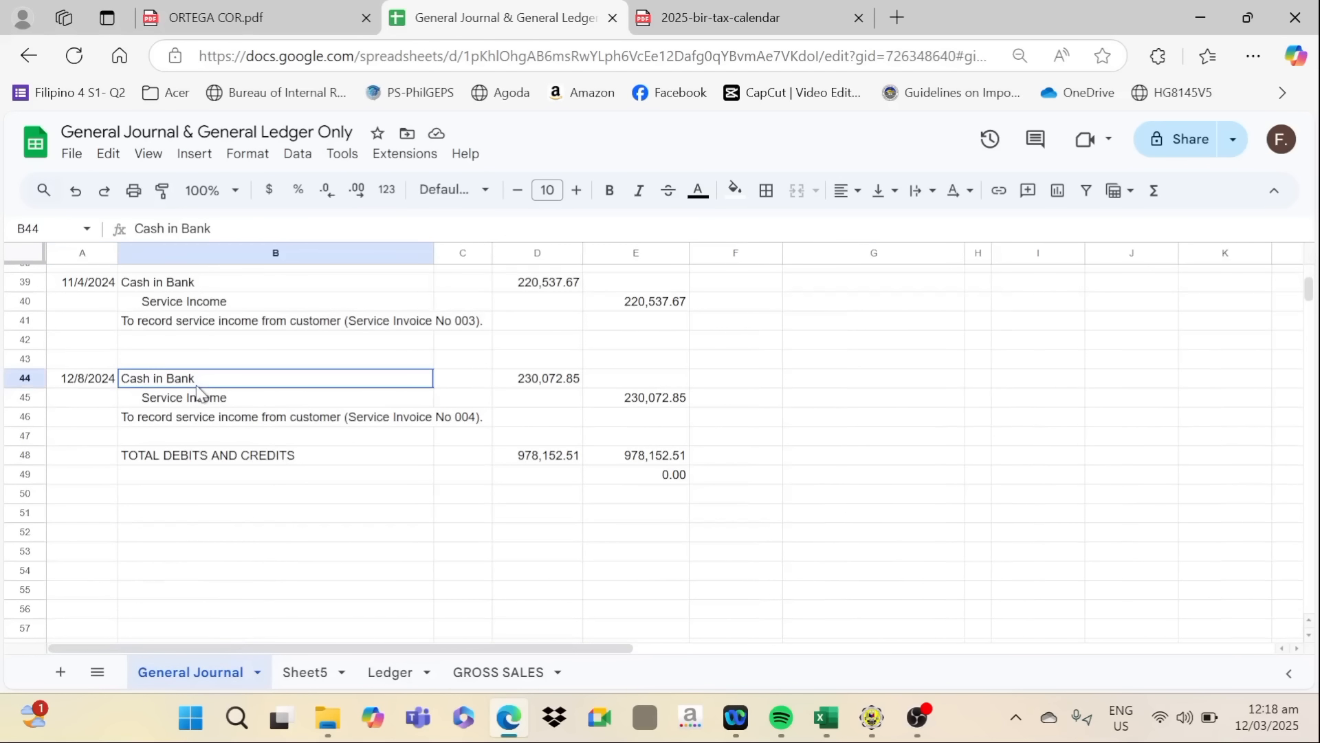
pyautogui.click(517, 399)
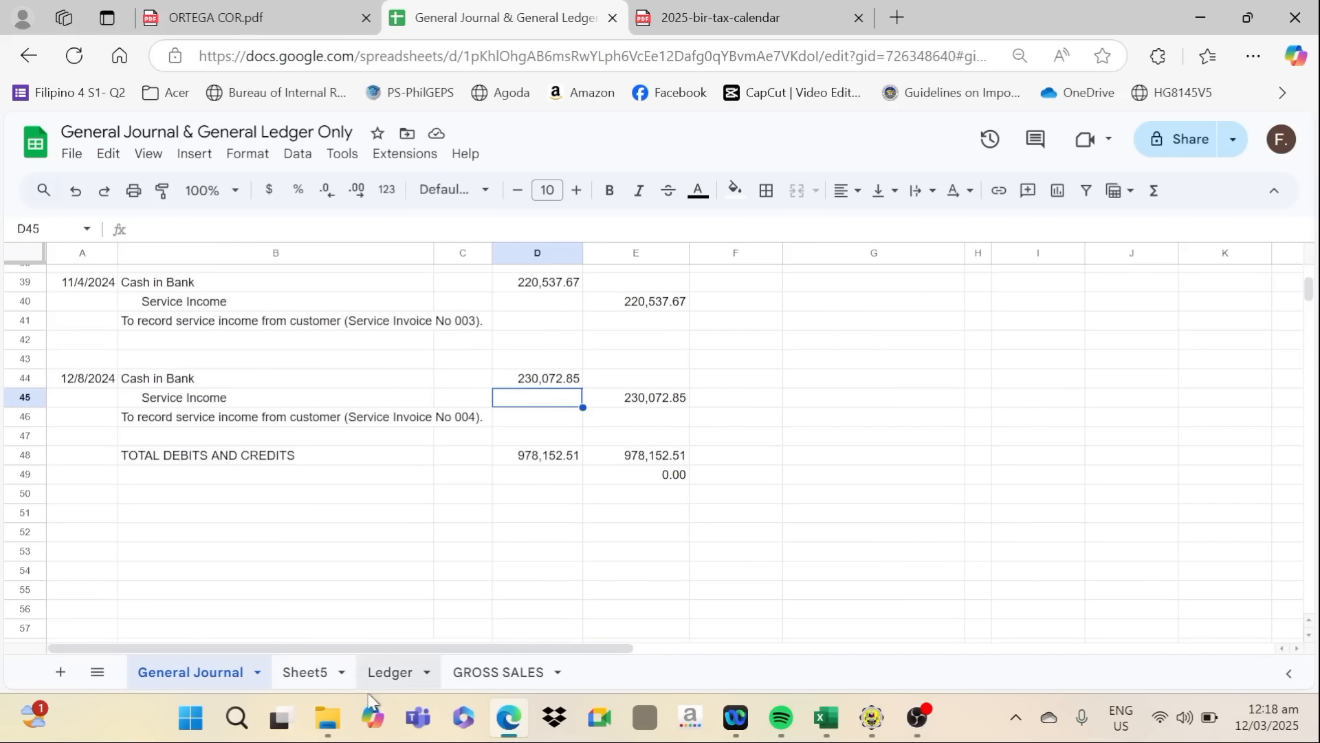
pyautogui.click(389, 672)
pyautogui.scroll(3, 215, 452)
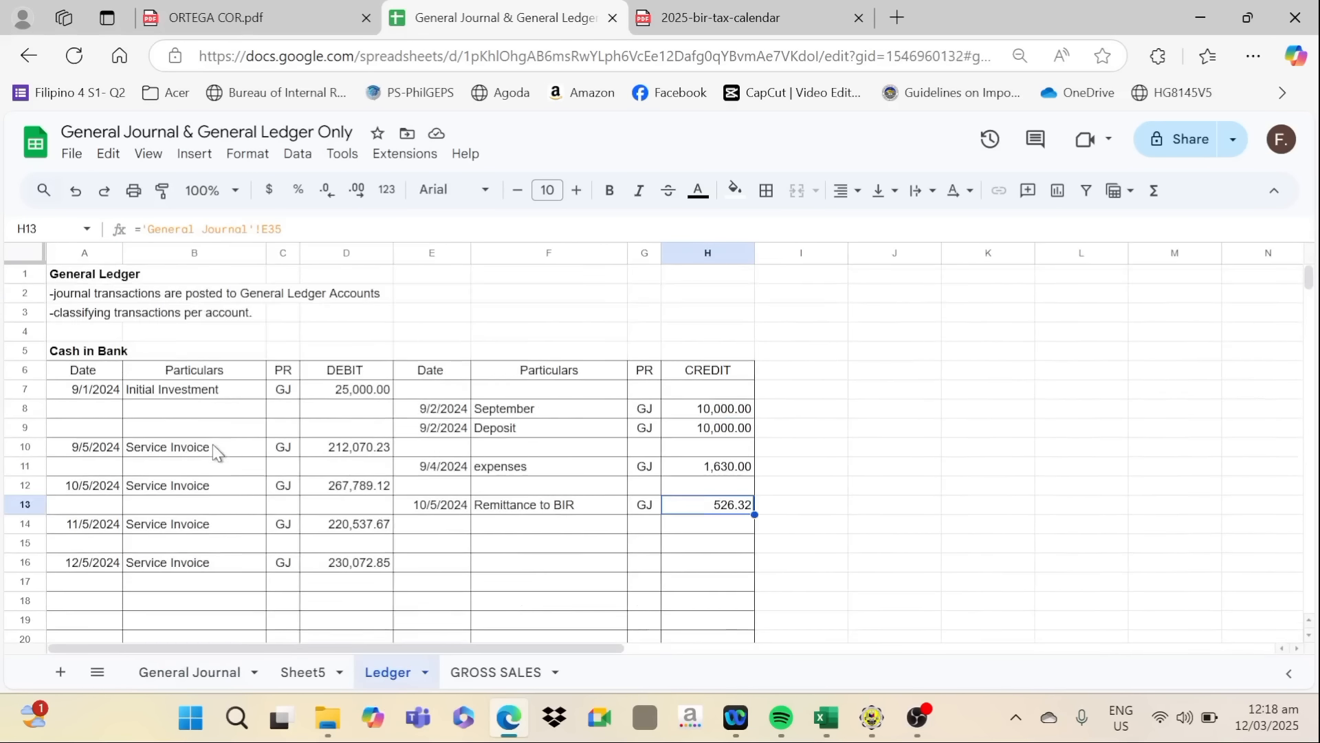
pyautogui.click(98, 565)
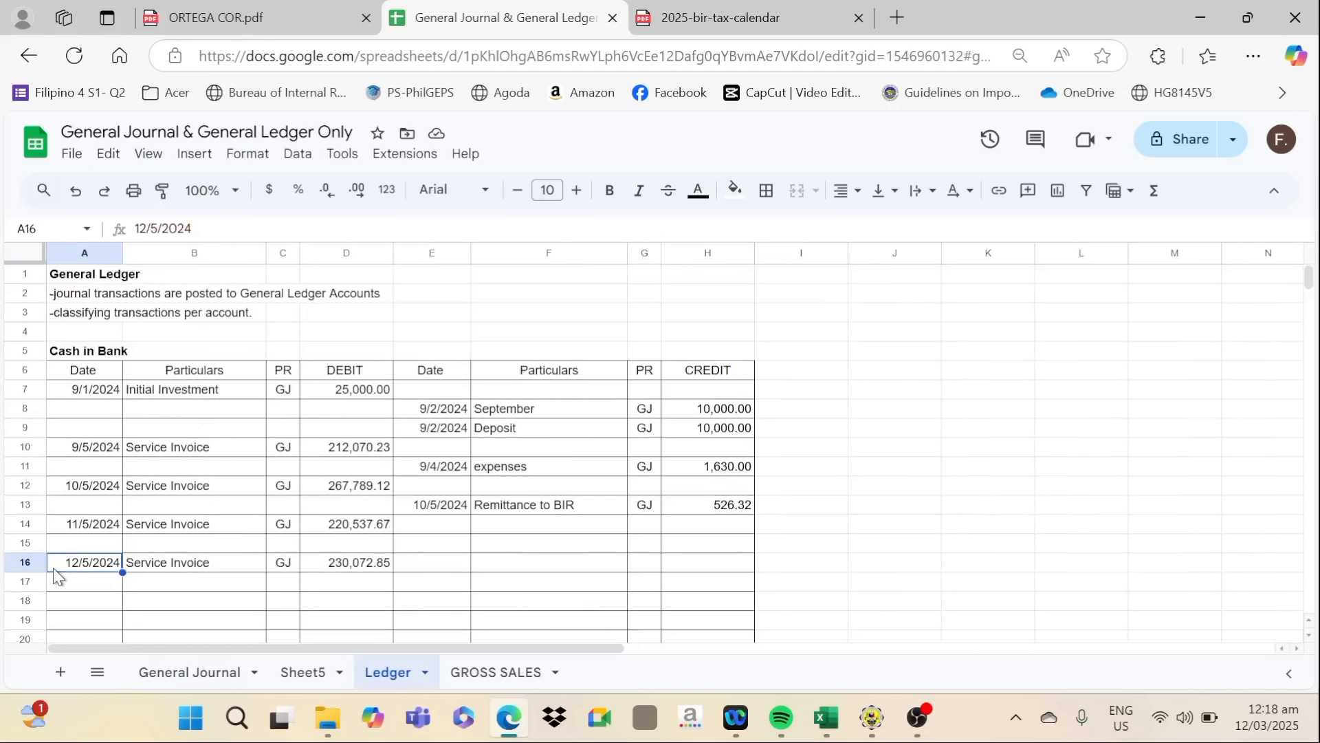
pyautogui.click(348, 565)
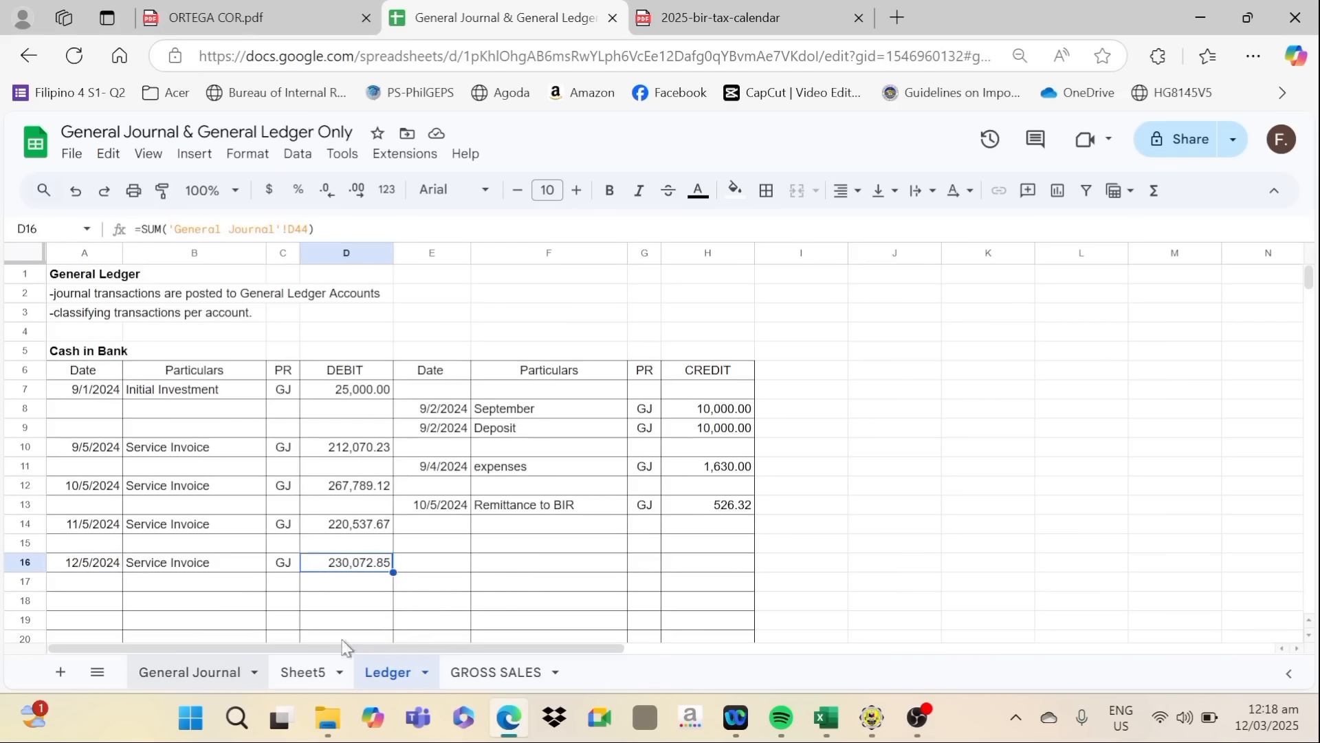
# Inspect the 12/5/2024 line in the Ledger's Service Income account, from date to credit formula
pyautogui.scroll(-9, 622, 513)
pyautogui.scroll(-14, 624, 518)
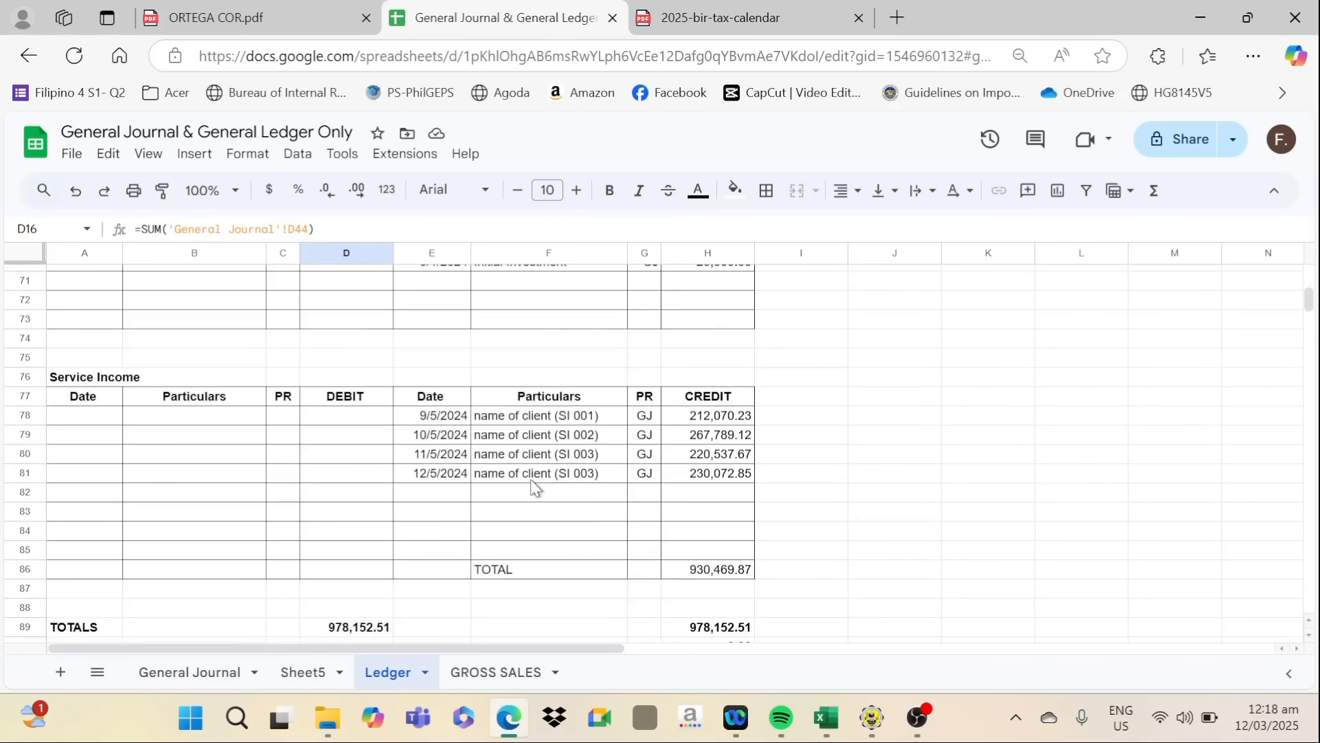
pyautogui.moveTo(386, 475); pyautogui.dragTo(414, 481)
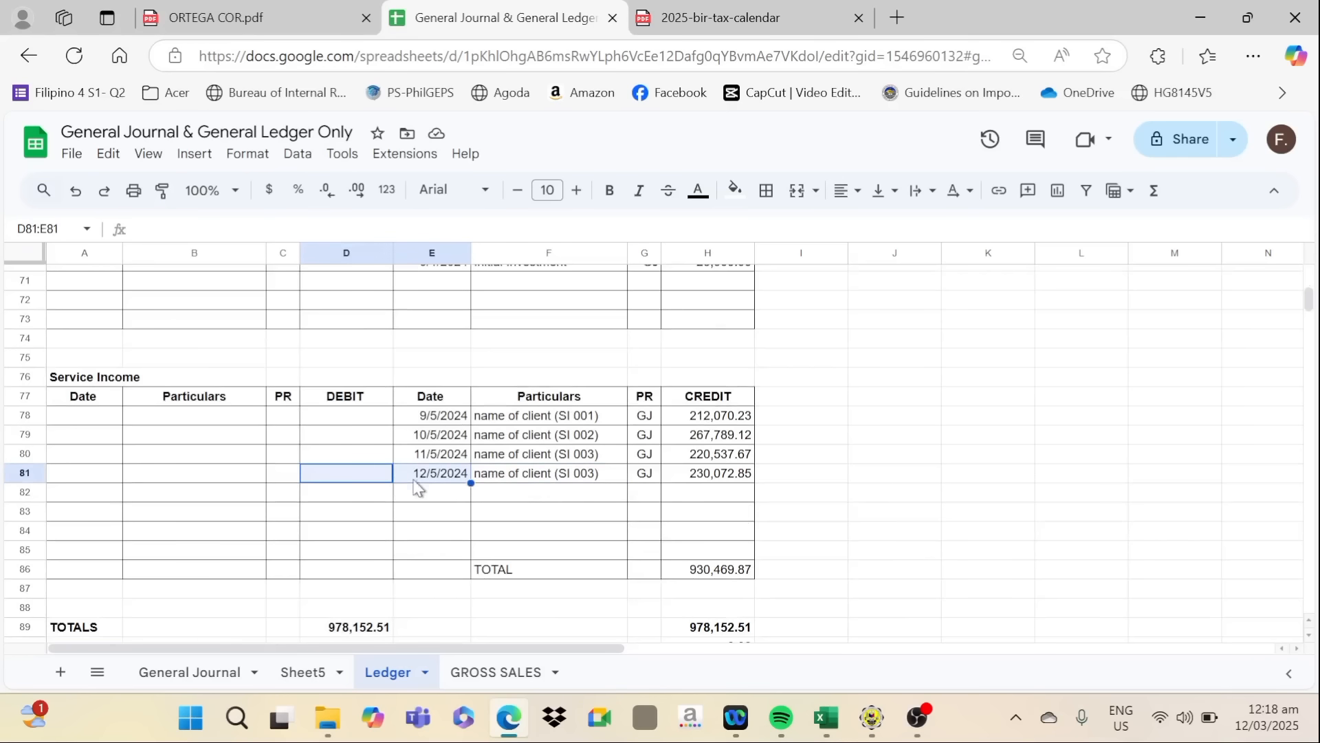
pyautogui.click(721, 480)
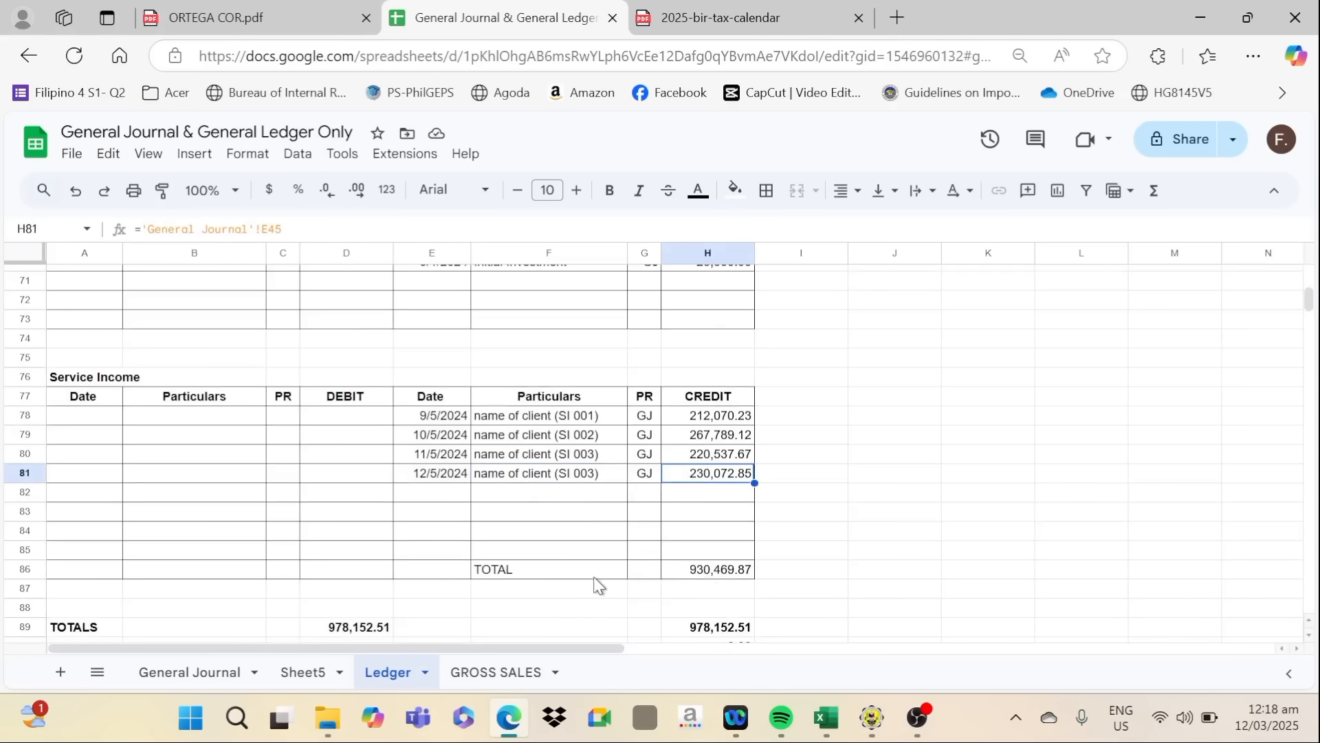
# Check the first and last posting dates of the Service Income account and the formula of its credit TOTAL
pyautogui.click(440, 419)
pyautogui.click(442, 480)
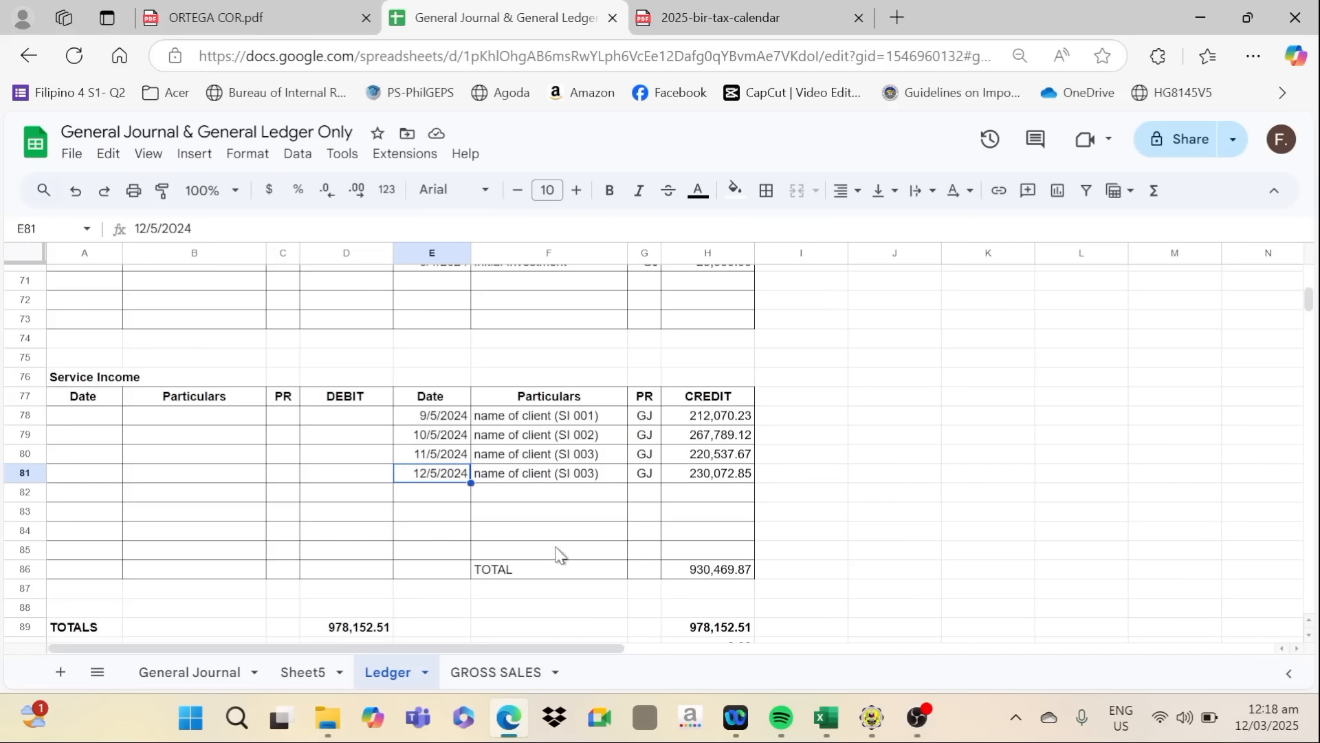
pyautogui.click(554, 573)
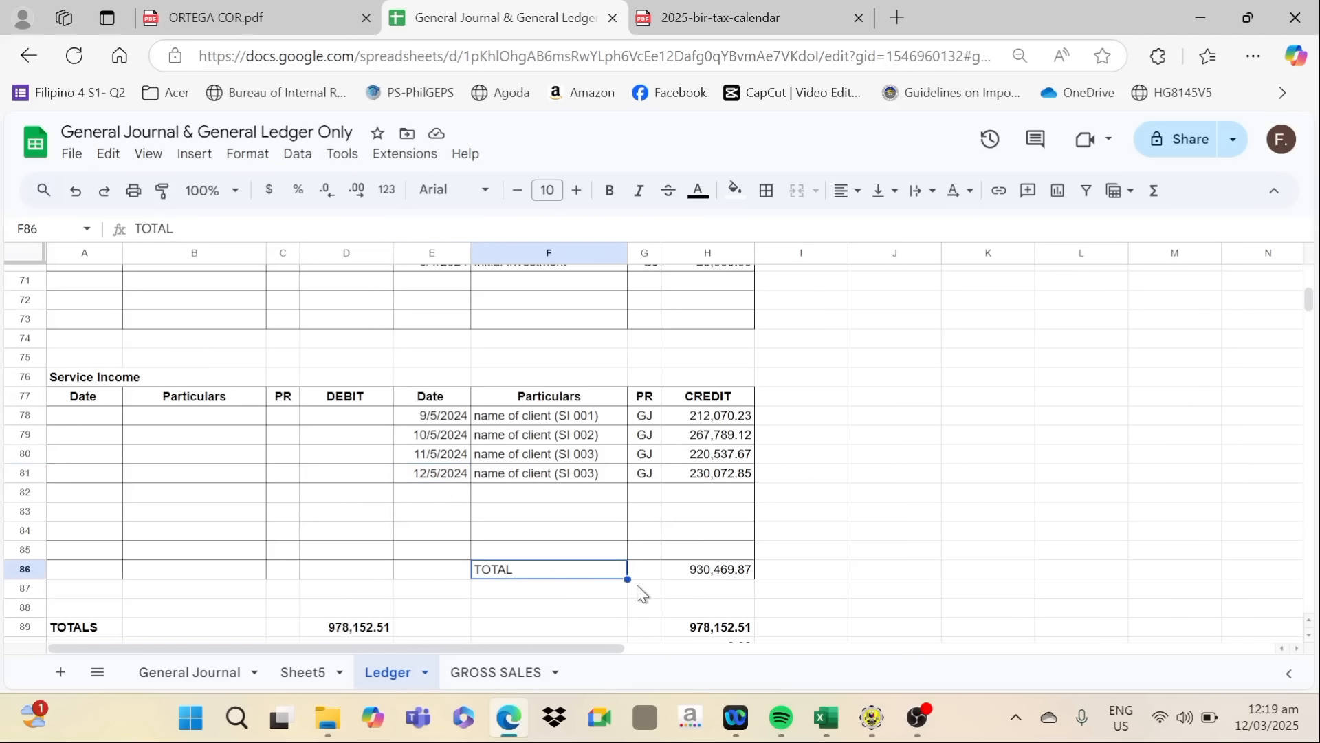
pyautogui.click(681, 571)
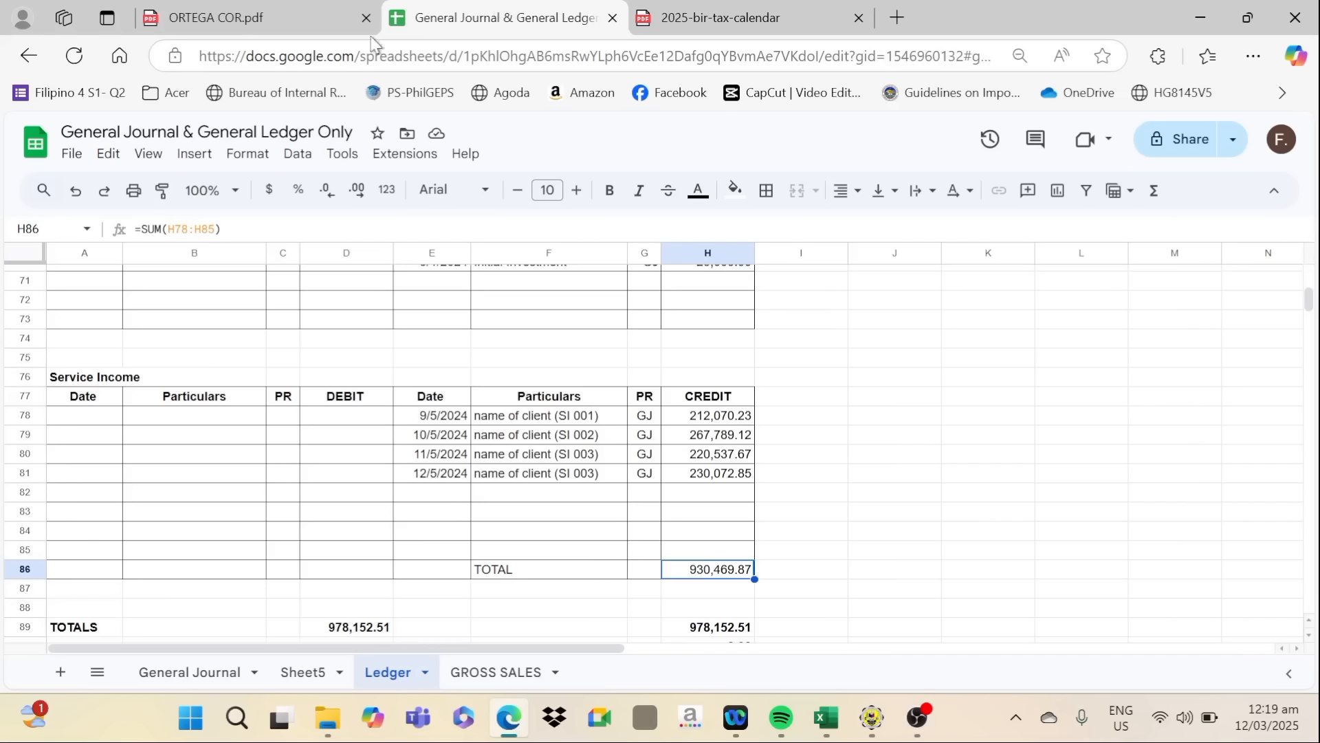
# Switch to the 8% Income Tax Guide workbook in Excel and check the September amount on the GROSS SALES sheet
pyautogui.hotkey('alt', 'Tab')
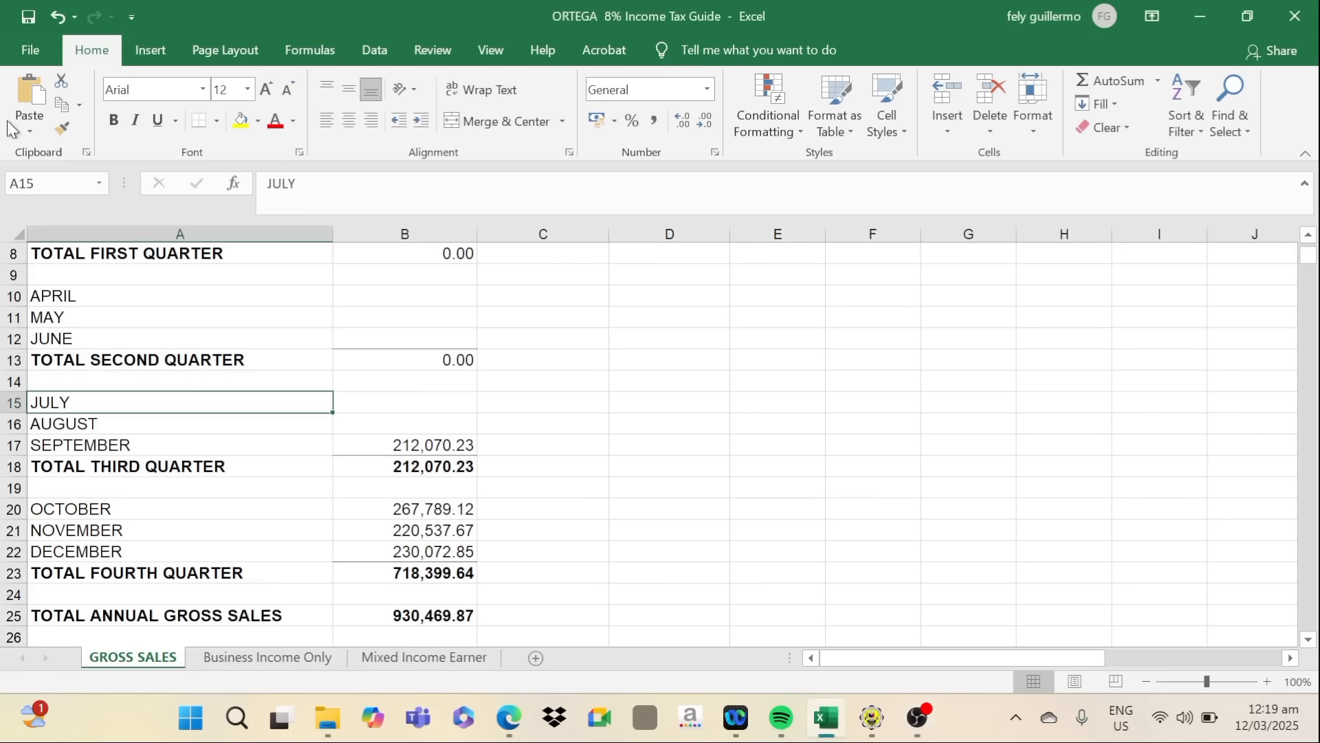
pyautogui.click(22, 42)
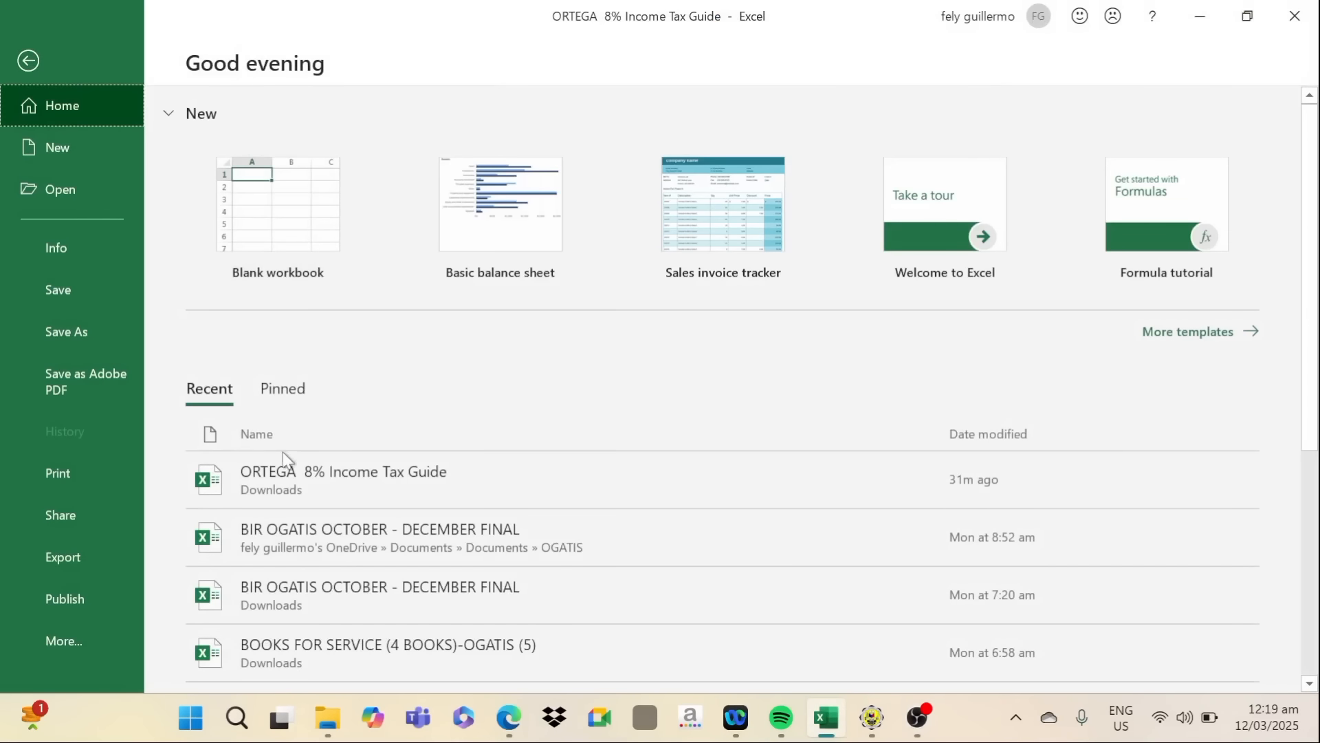
pyautogui.click(281, 488)
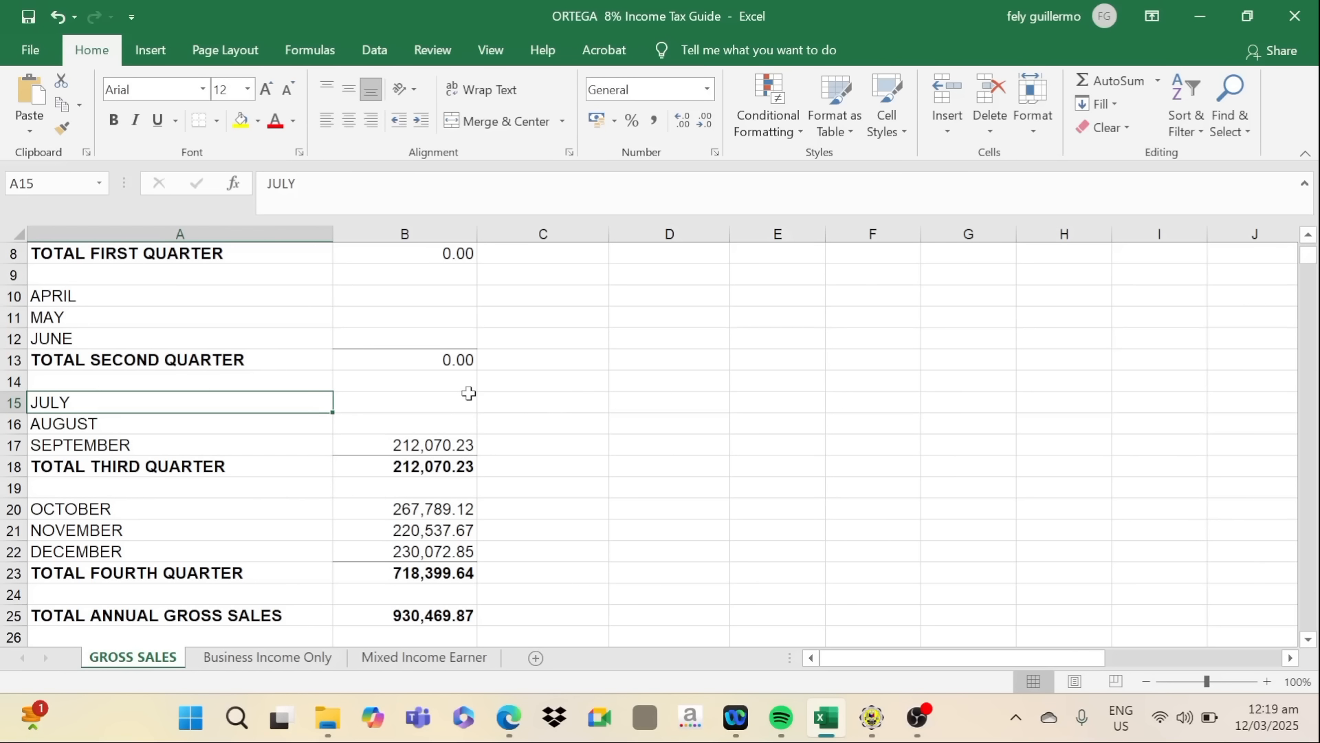
pyautogui.click(386, 447)
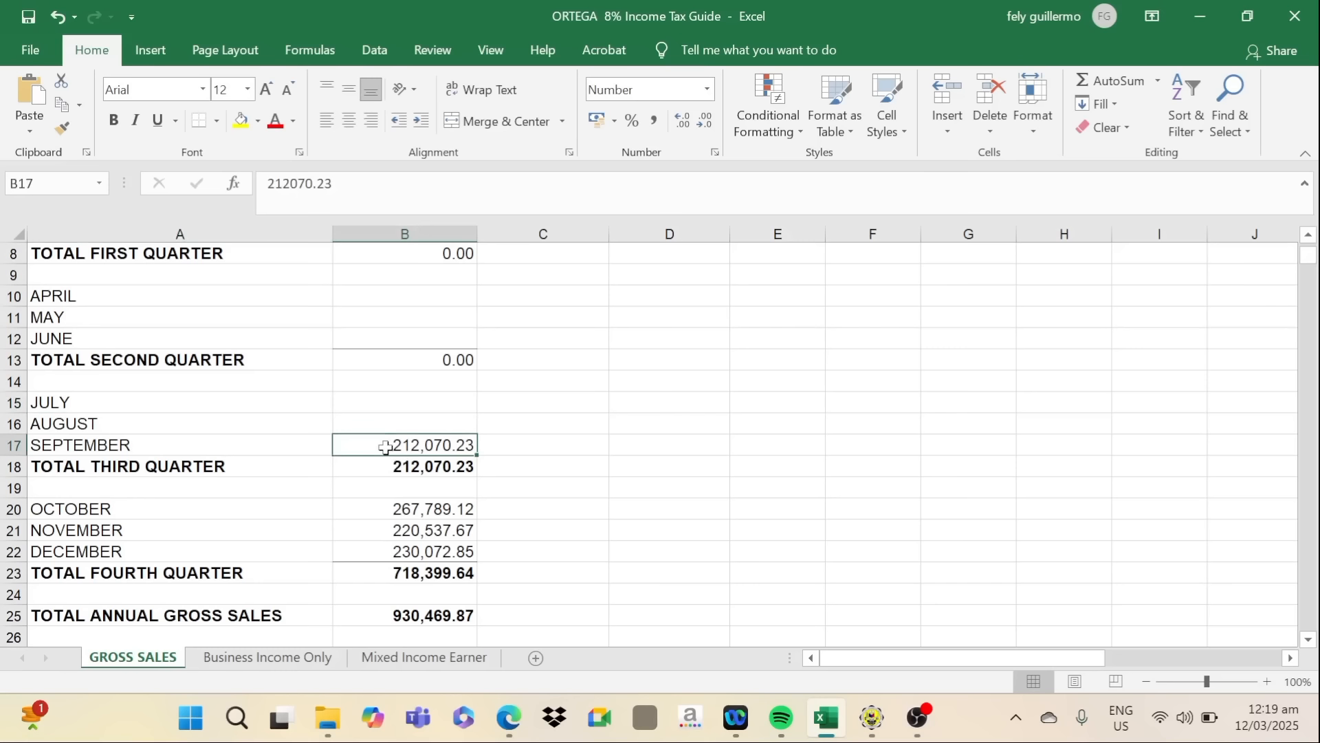
# Compare the Service Income total in the browser's Ledger with the total annual gross sales in the Excel workbook
pyautogui.click(840, 735)
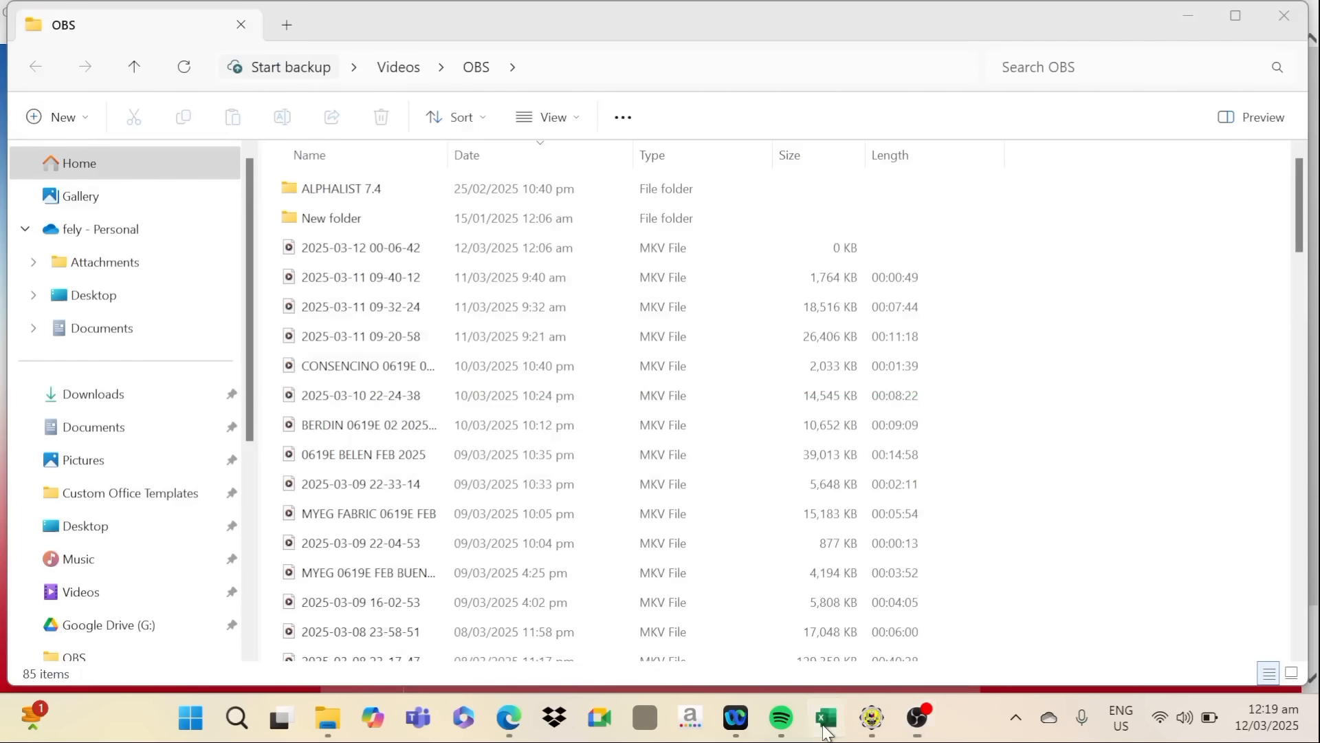
pyautogui.click(827, 721)
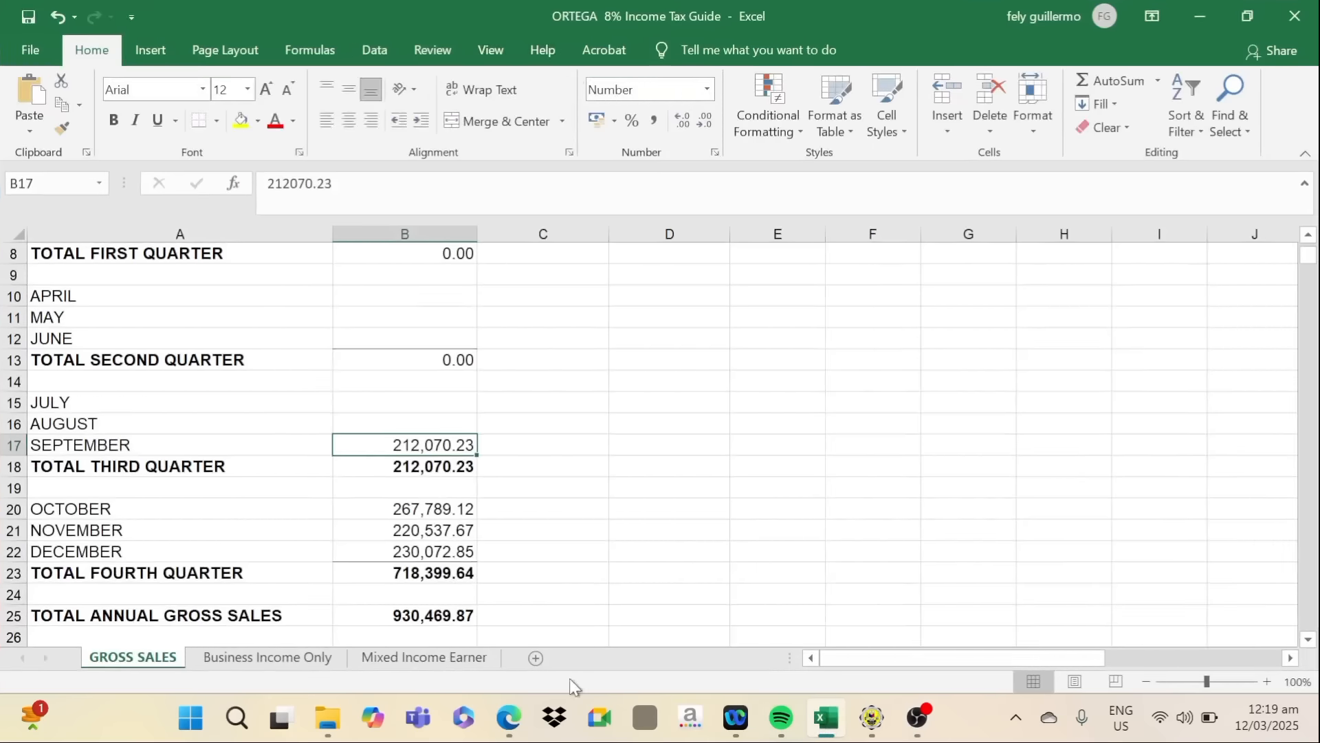
pyautogui.click(822, 732)
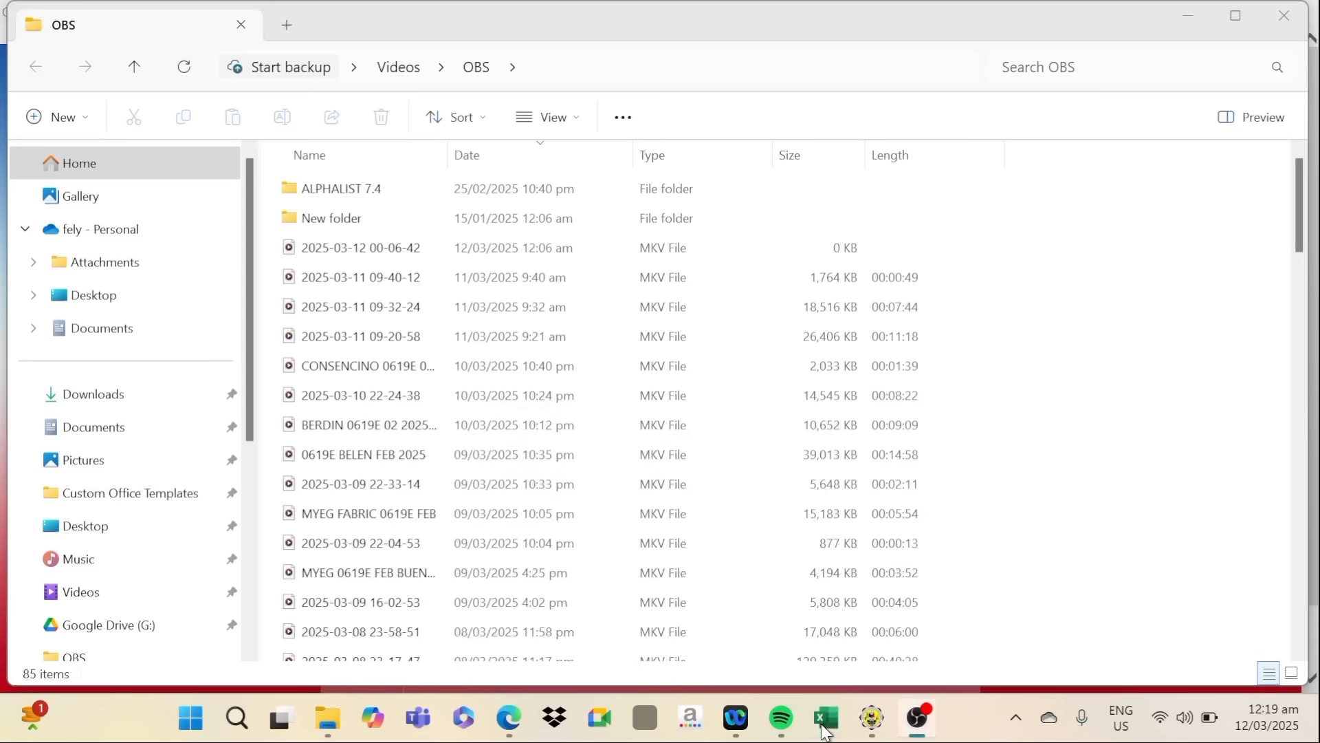
pyautogui.click(824, 725)
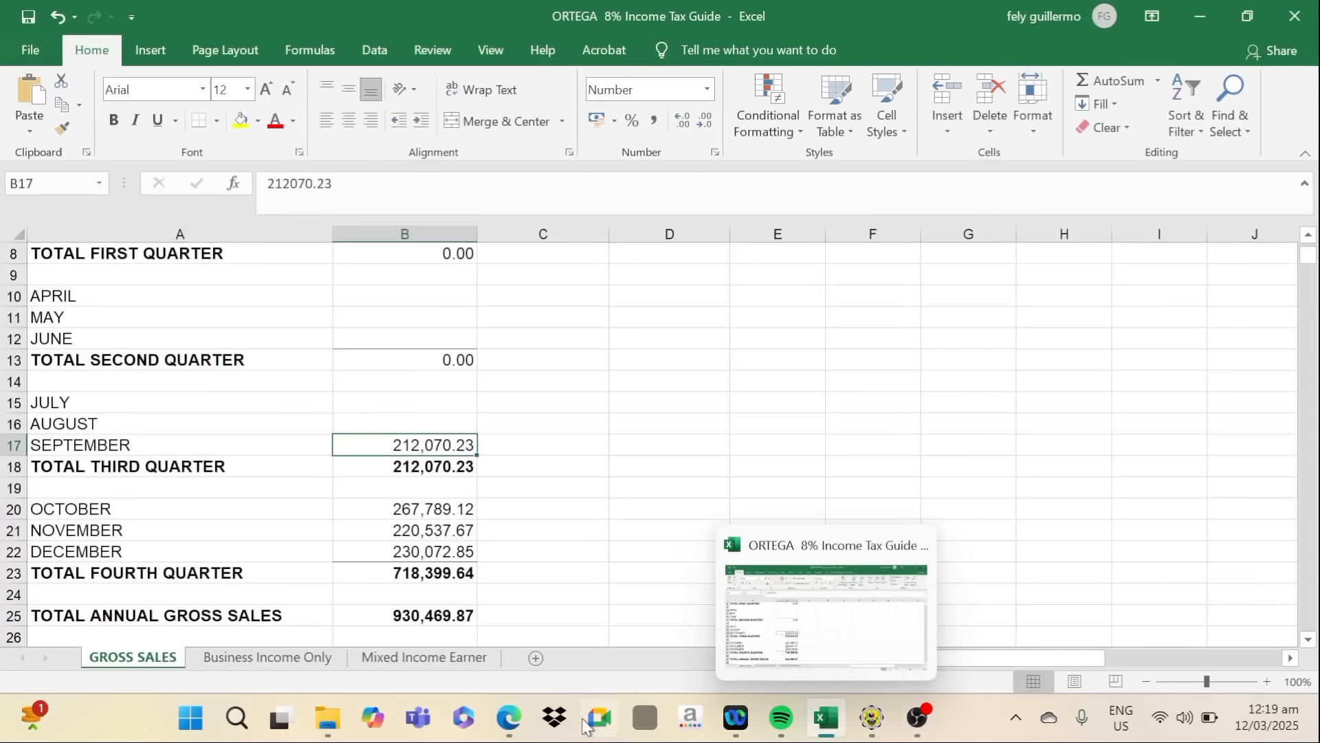
pyautogui.click(506, 723)
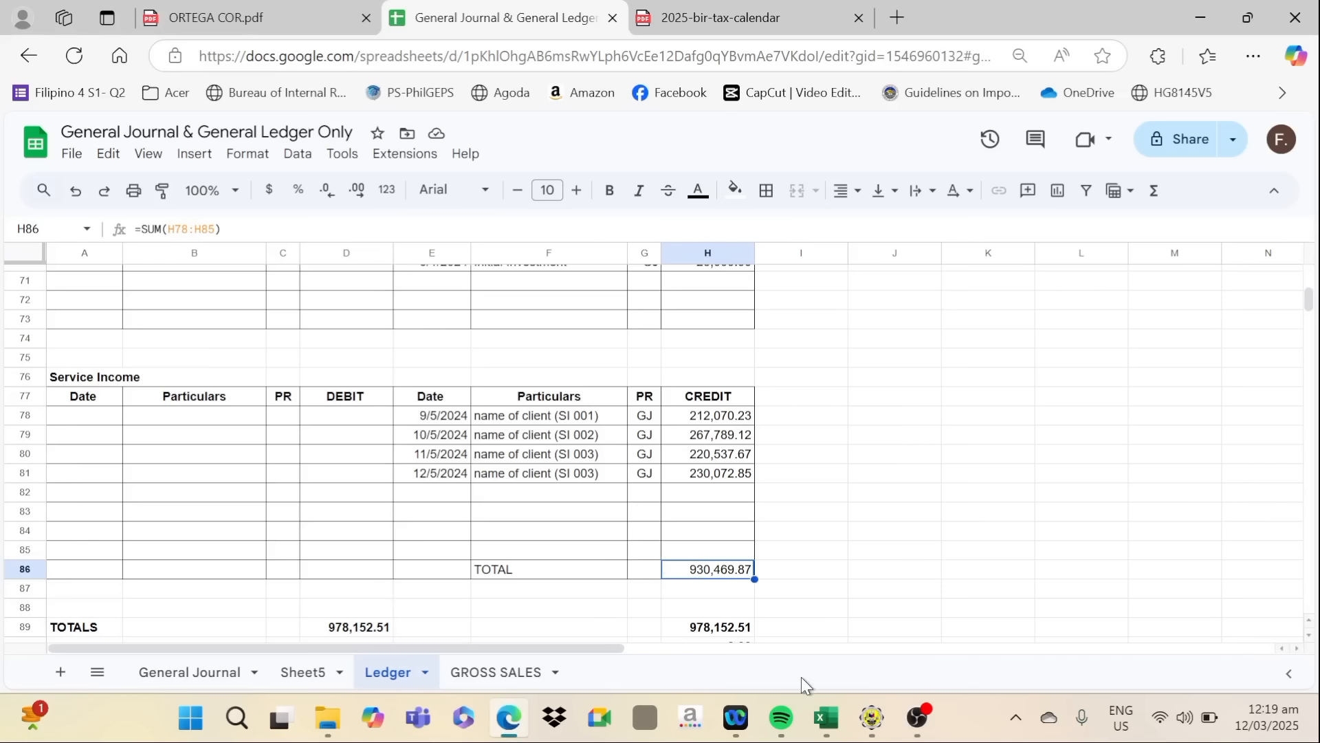
pyautogui.click(828, 718)
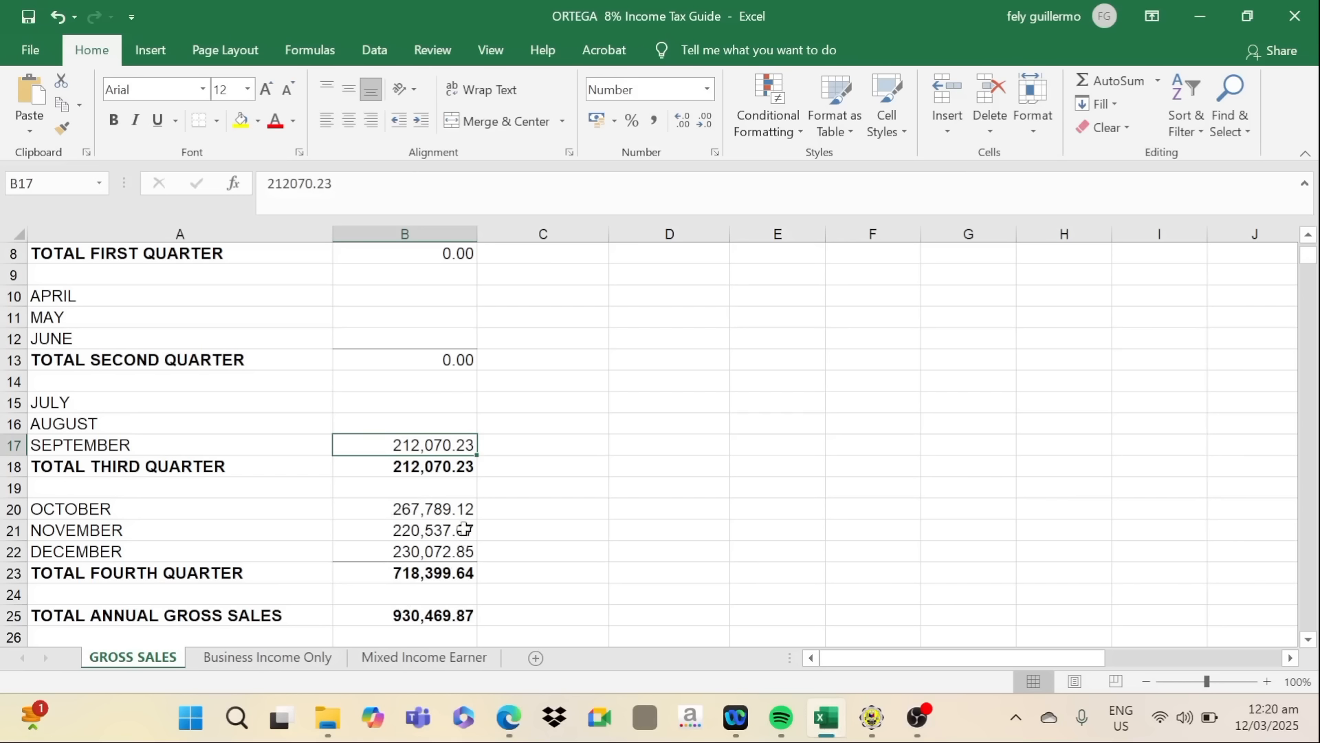
# Examine the Annual Income Tax Return 2024 items on the Business Income Only sheet, from Sales to Tax Due, including the 47 Sales formula
pyautogui.click(253, 663)
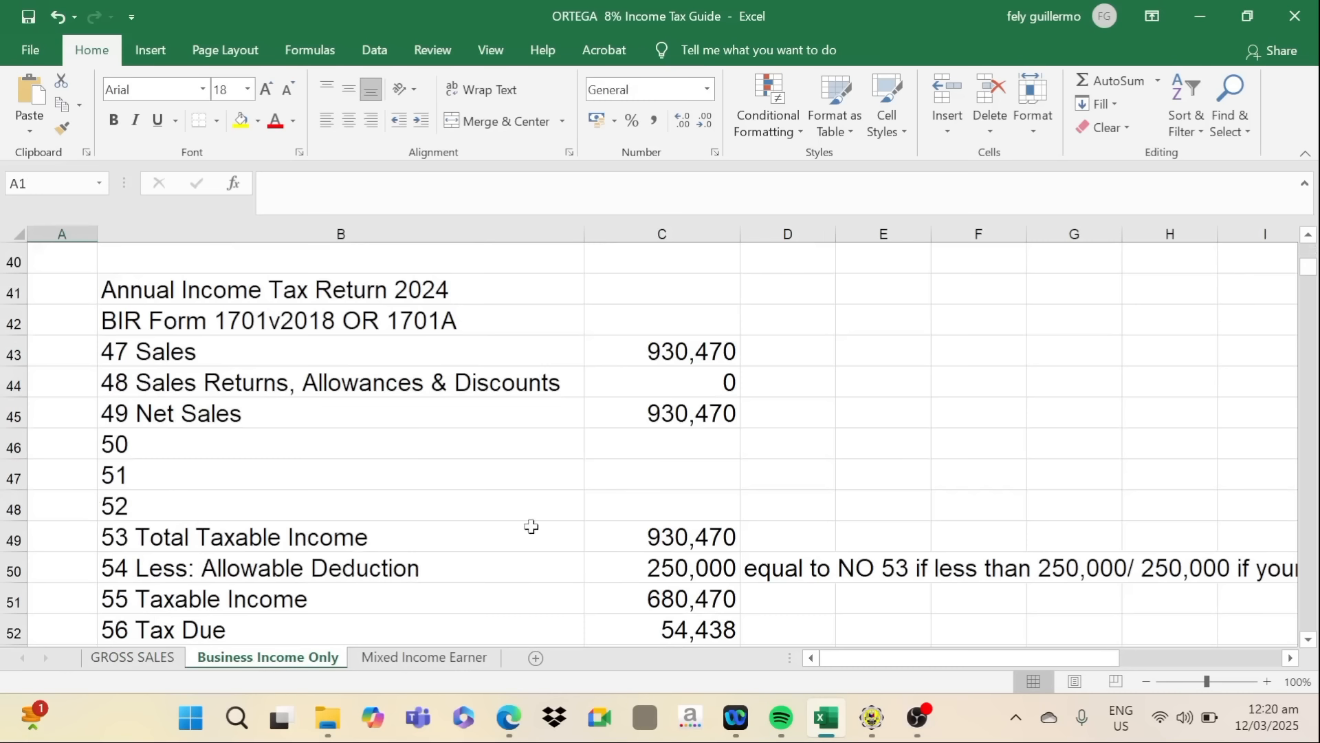
pyautogui.click(535, 450)
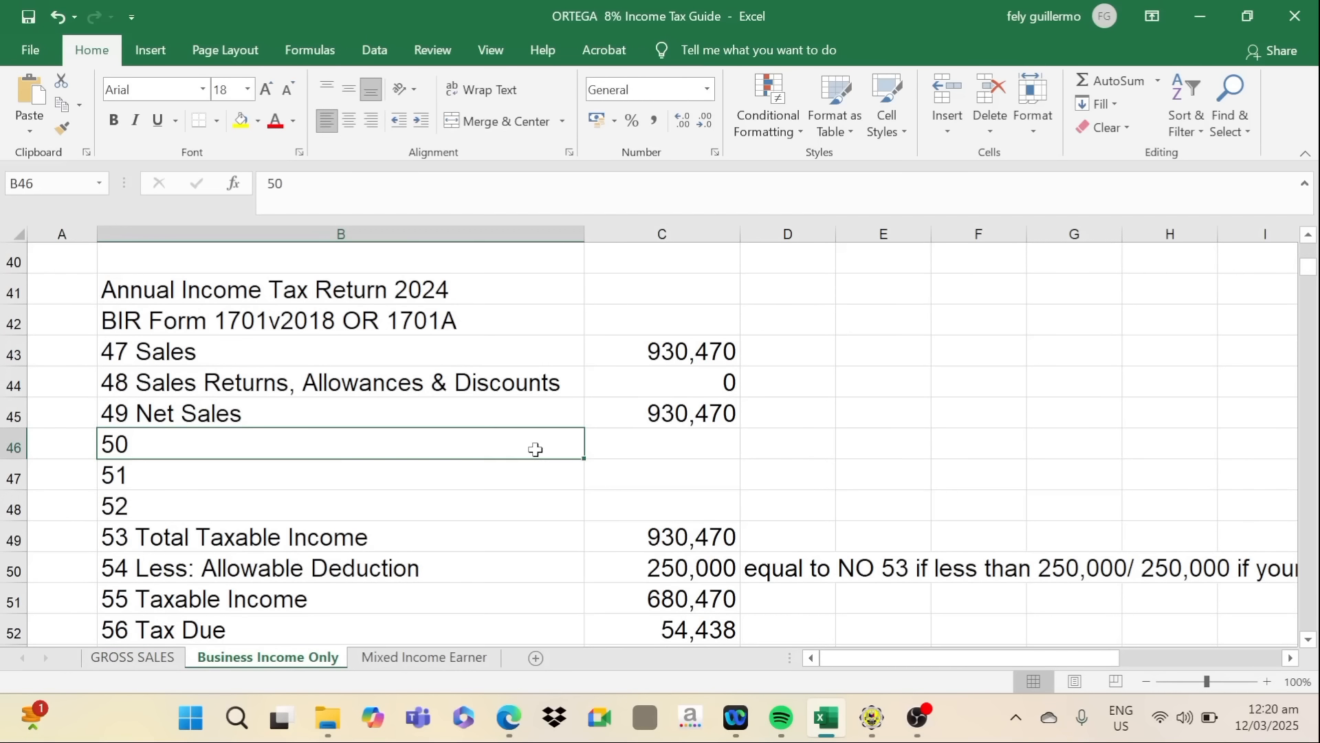
pyautogui.press('Down')
pyautogui.press('Down')
pyautogui.press('Down')
pyautogui.press('Down')
pyautogui.press('Down')
pyautogui.press('Down')
pyautogui.press('Down')
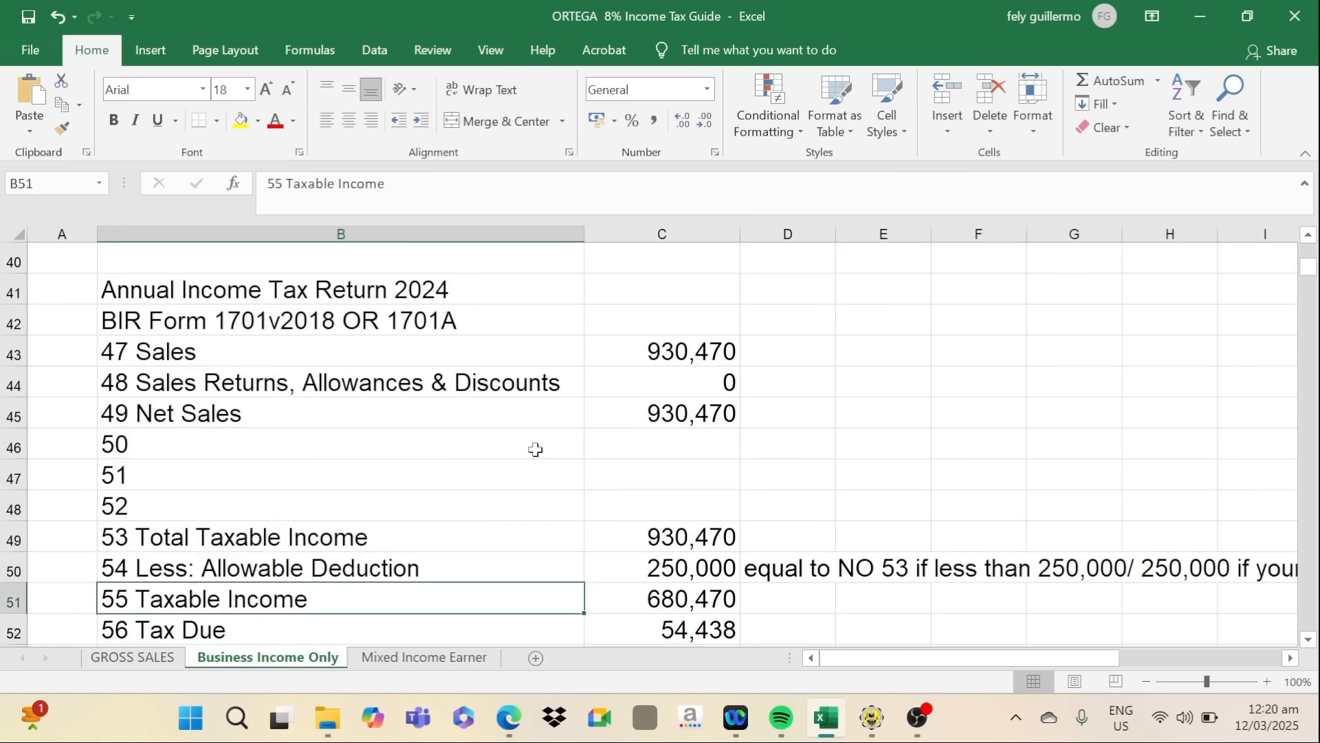
pyautogui.press('Down')
pyautogui.press('Up')
pyautogui.press('Up')
pyautogui.press('Up')
pyautogui.press('Up')
pyautogui.press('Up')
pyautogui.press('Up')
pyautogui.press('Up')
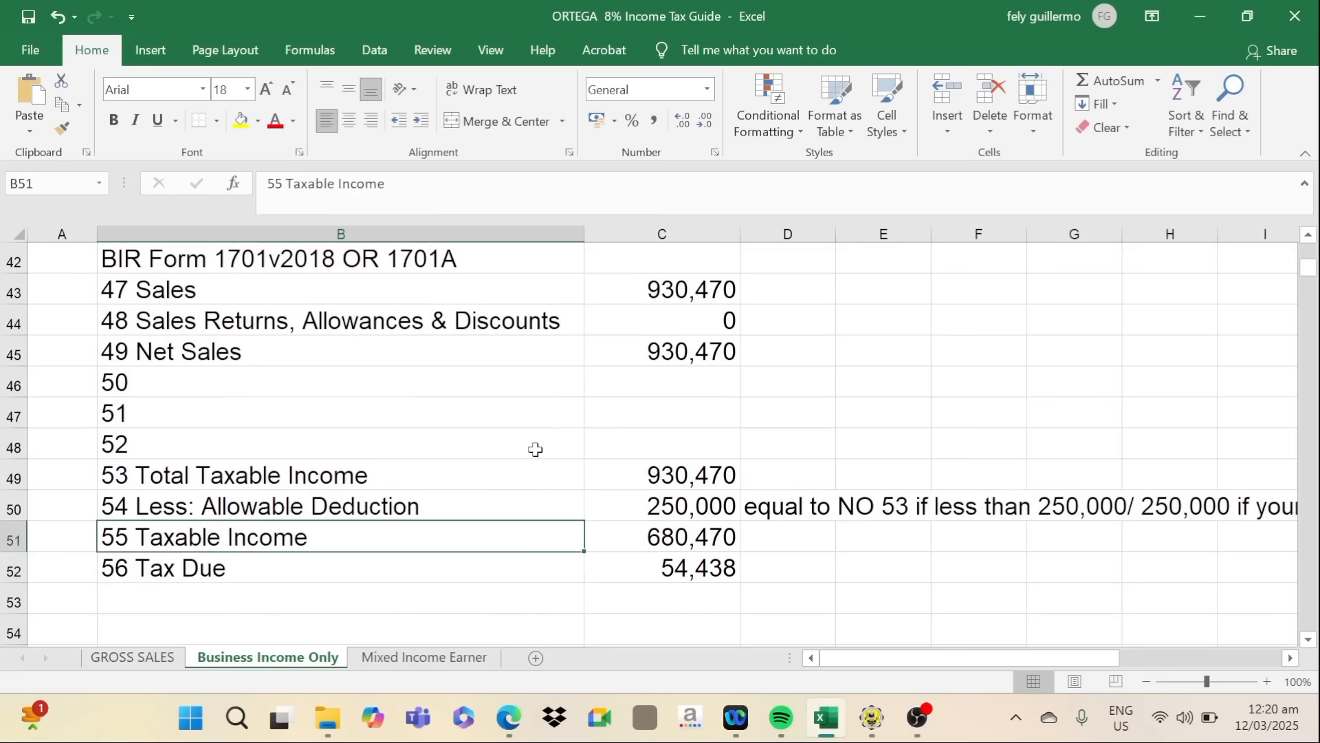
pyautogui.press('Up')
pyautogui.press('Up')
pyautogui.press('Up')
pyautogui.press('Up')
pyautogui.press('Up')
pyautogui.press('Up')
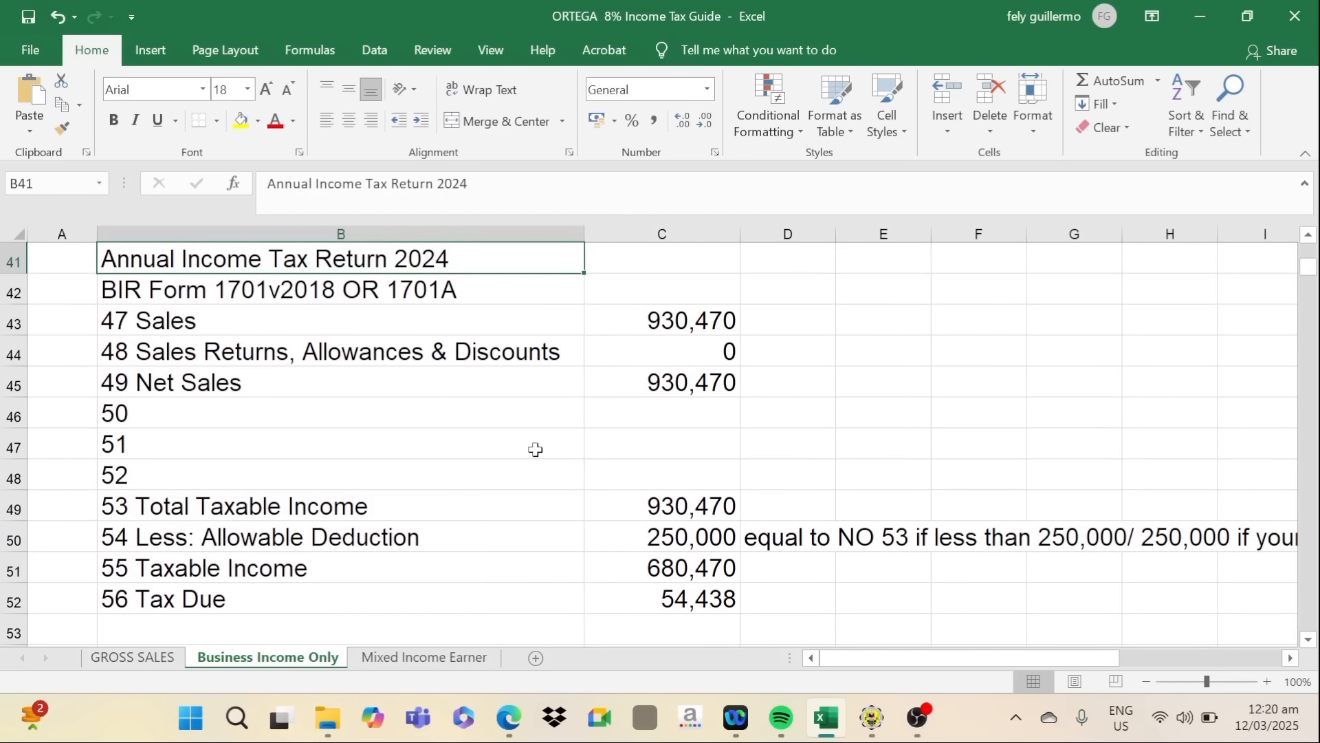
pyautogui.click(656, 329)
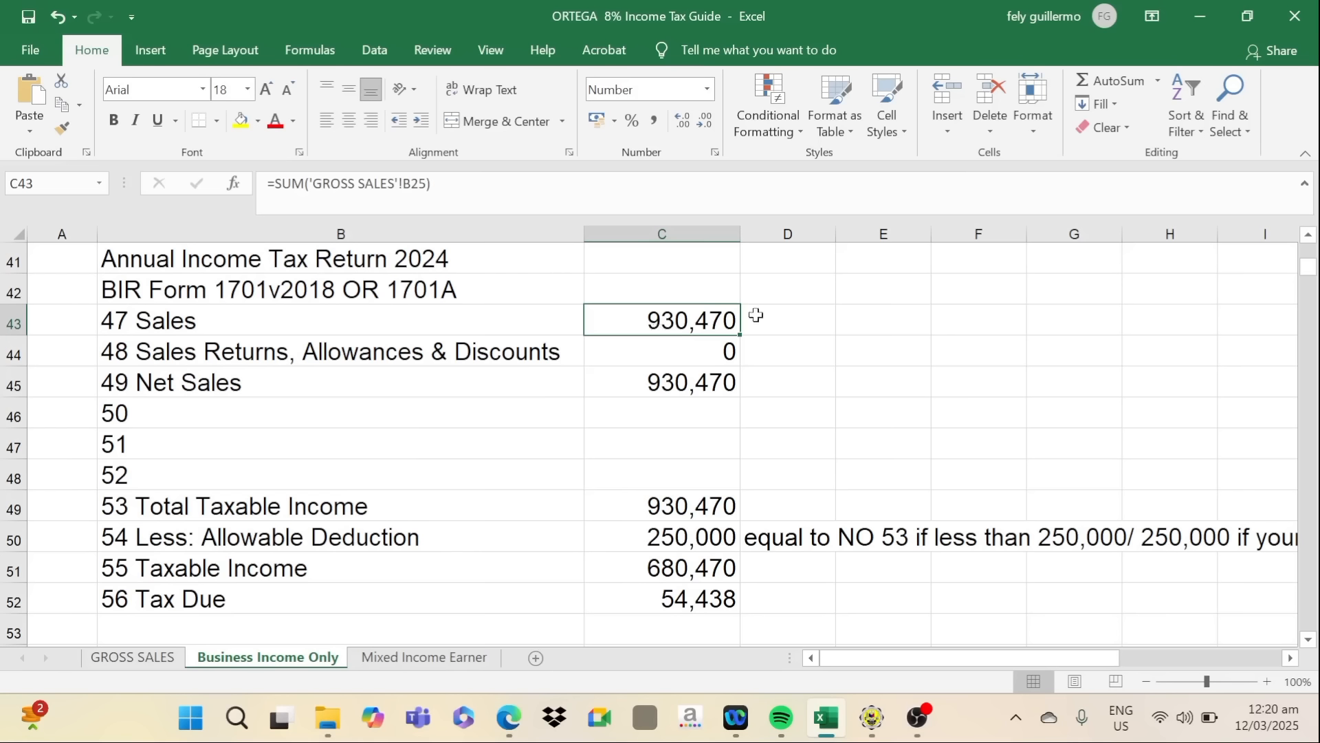
# Switch to the browser and view the registered tax types and filing frequencies in the COR PDF
pyautogui.click(509, 728)
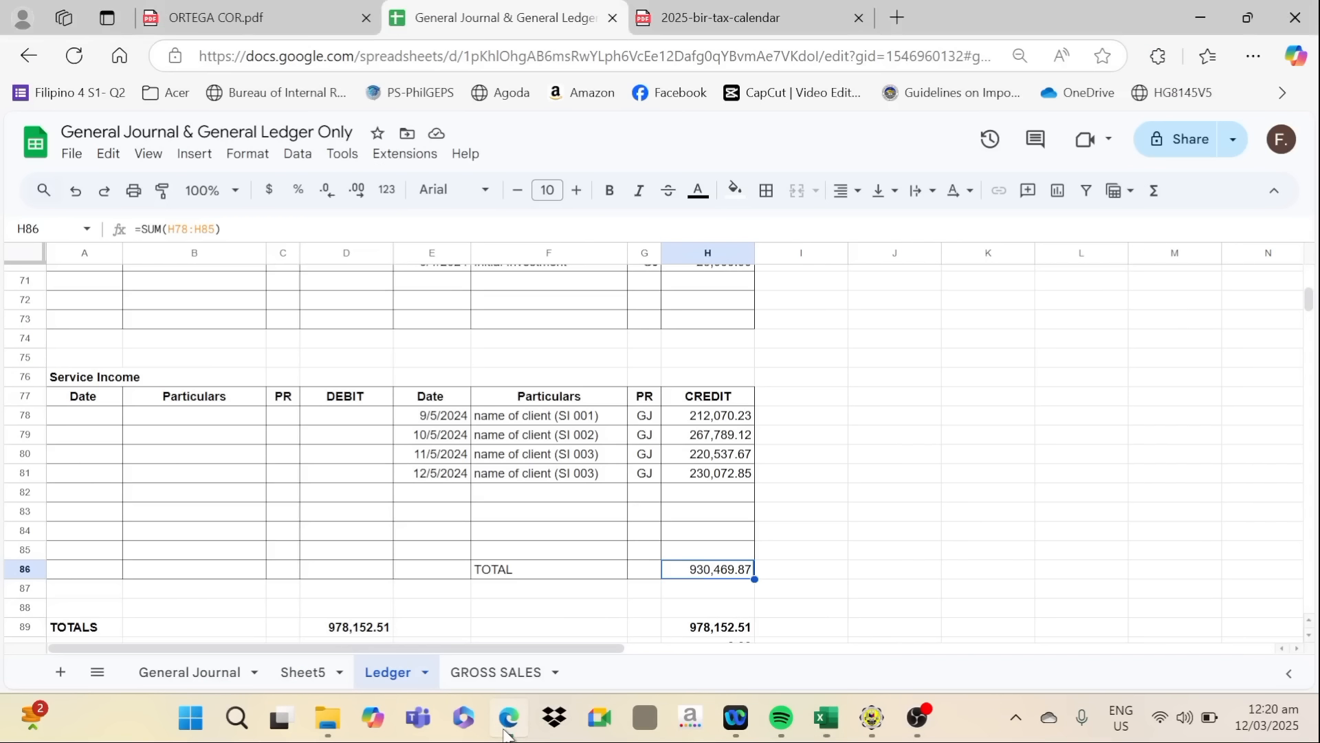
pyautogui.click(214, 17)
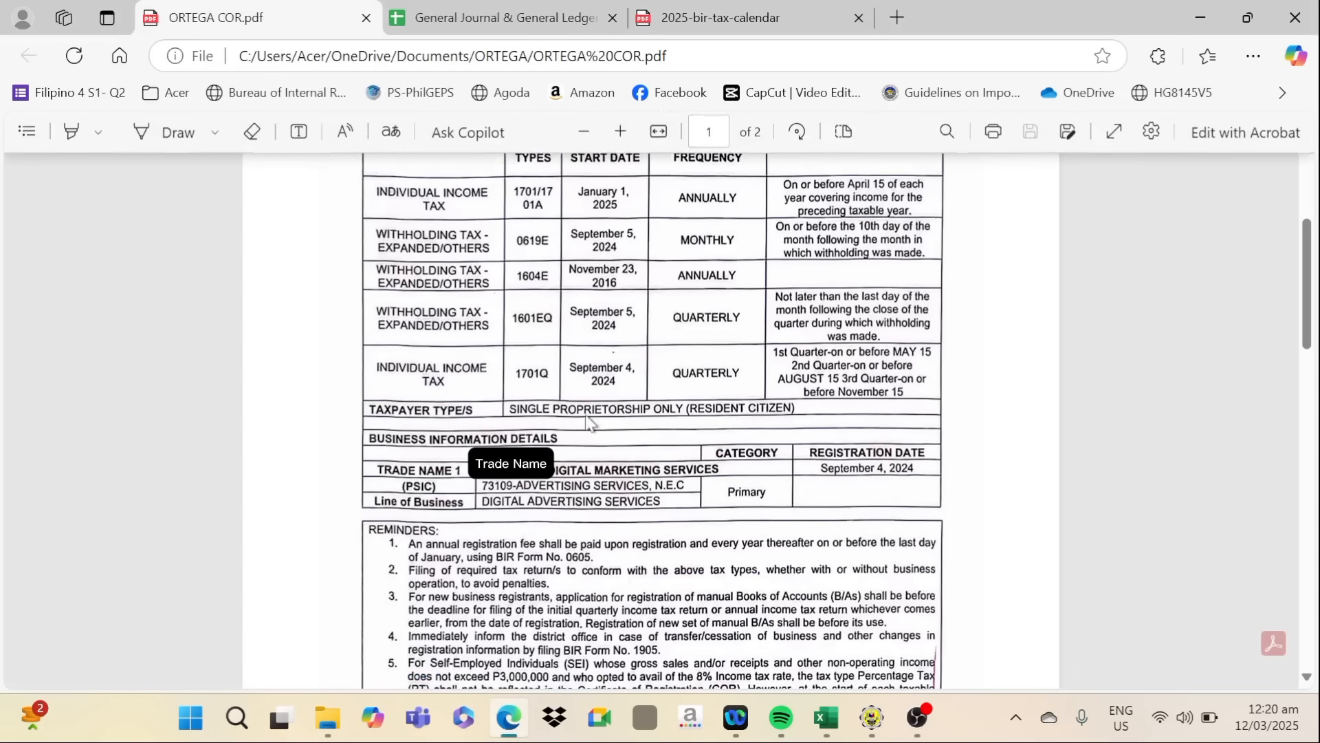